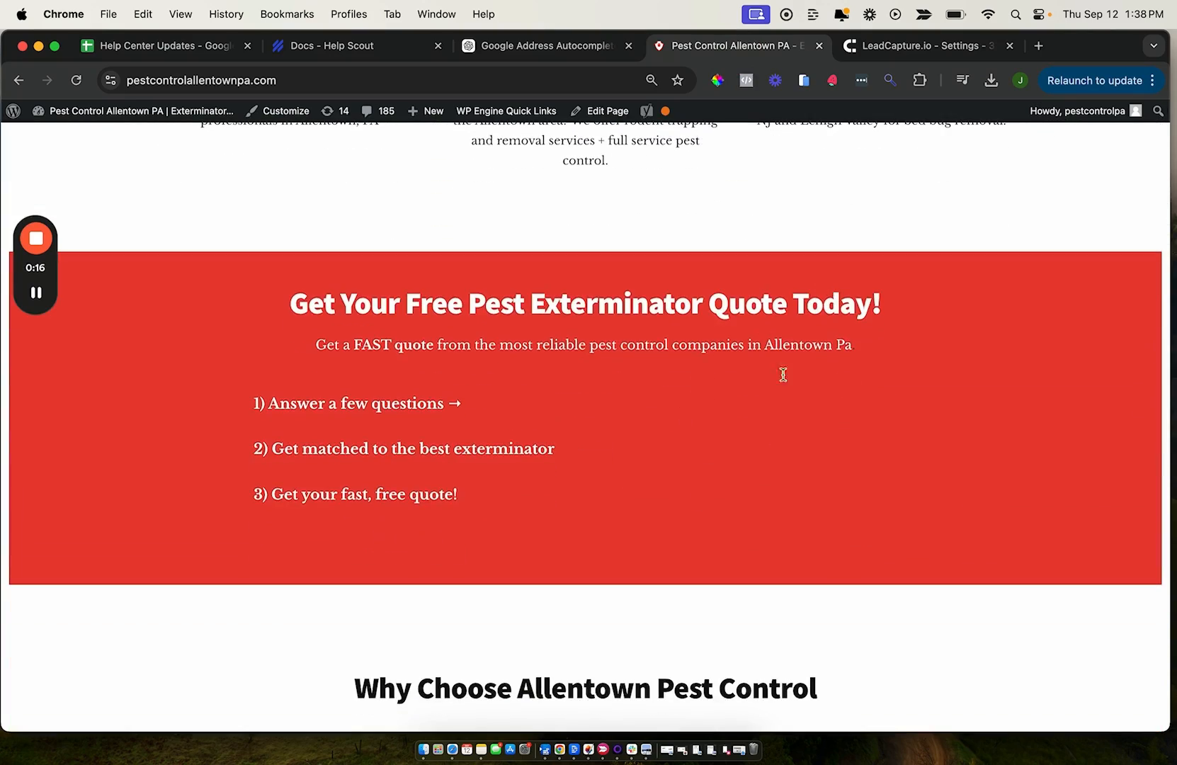
Look over the pest control homepage from the hero banner down through its service sections
scroll(828, 350, up, 15)
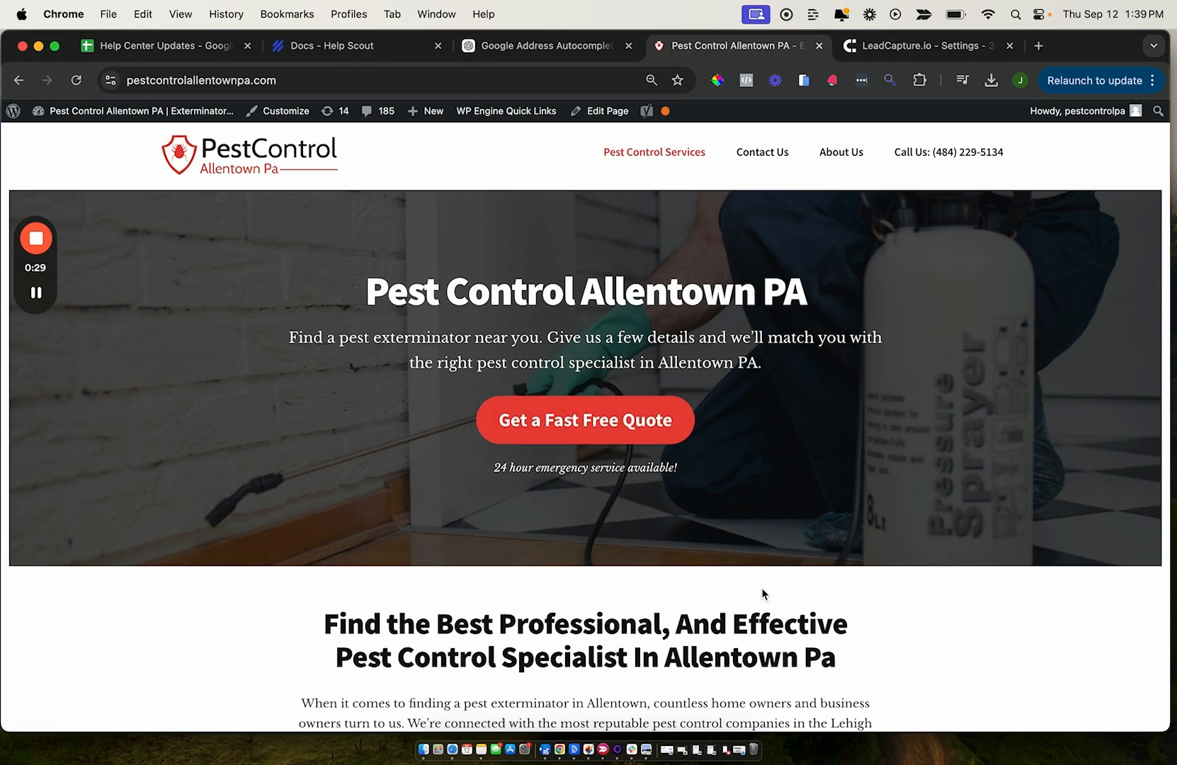
scroll(765, 557, down, 9)
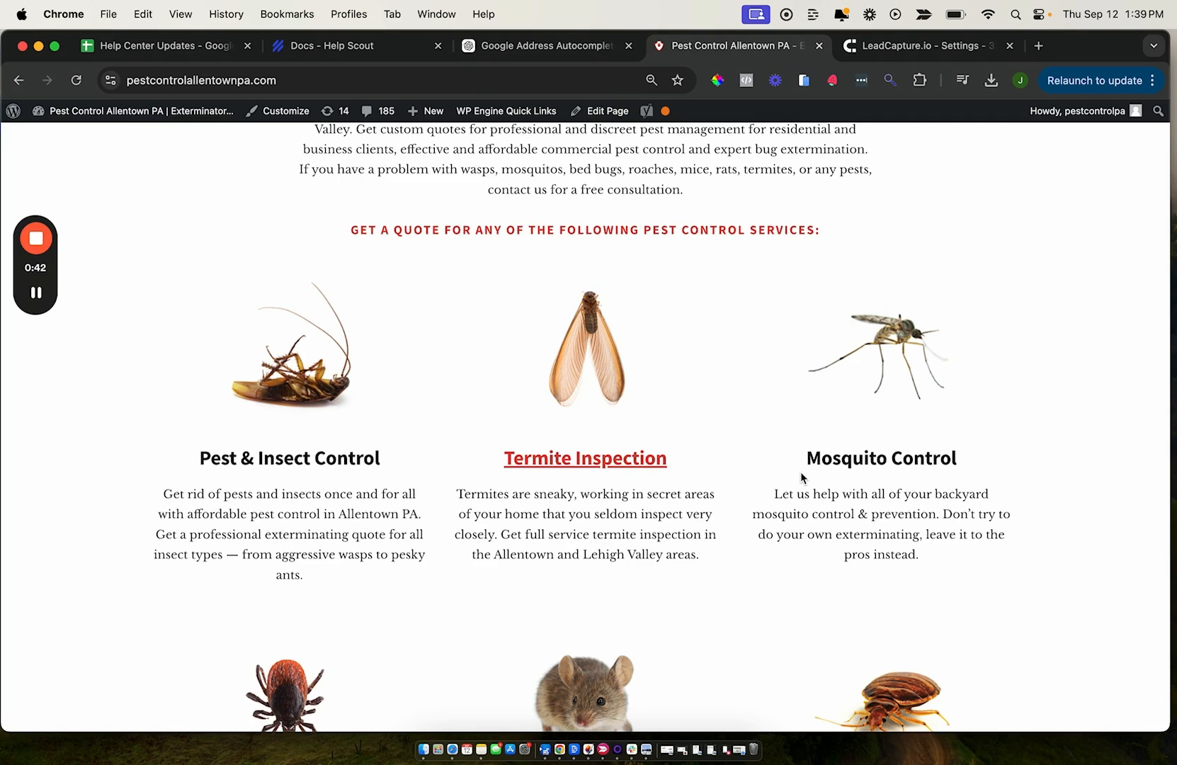
scroll(879, 216, up, 9)
scroll(880, 216, down, 10)
scroll(864, 390, up, 10)
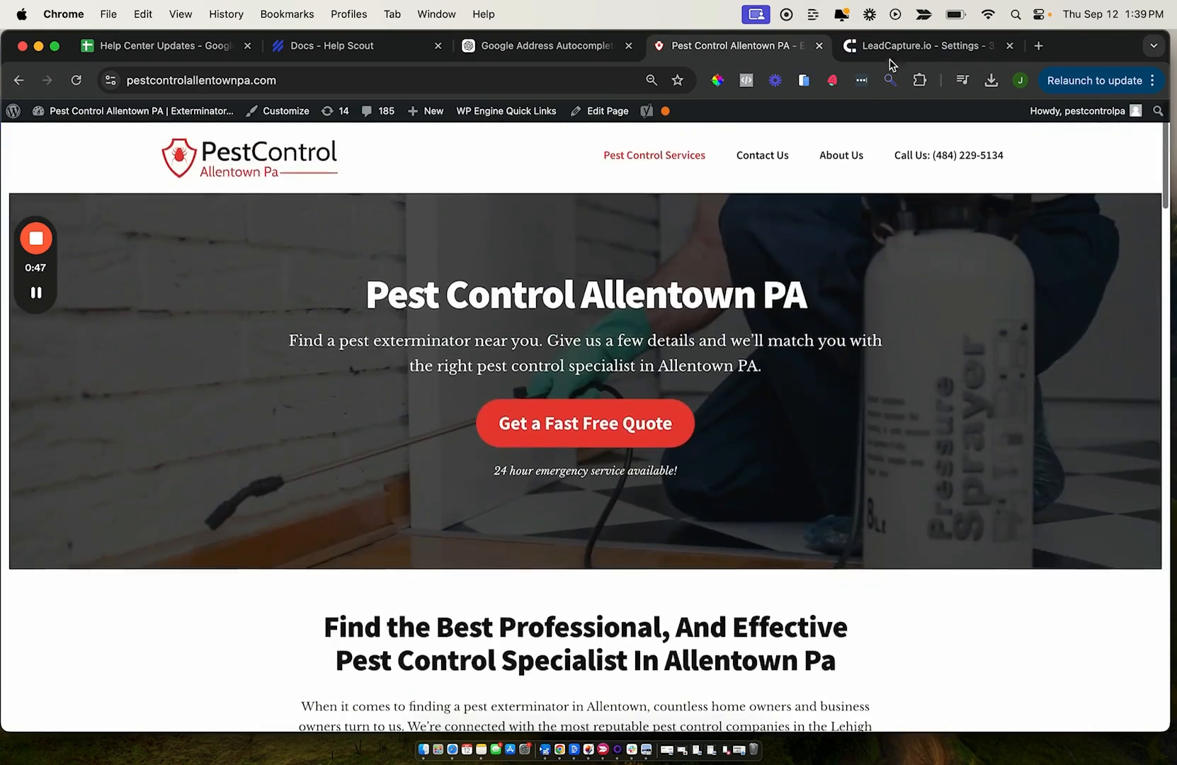
Switch to the LeadCapture.io form editor and review the service type and home or business steps
click(891, 47)
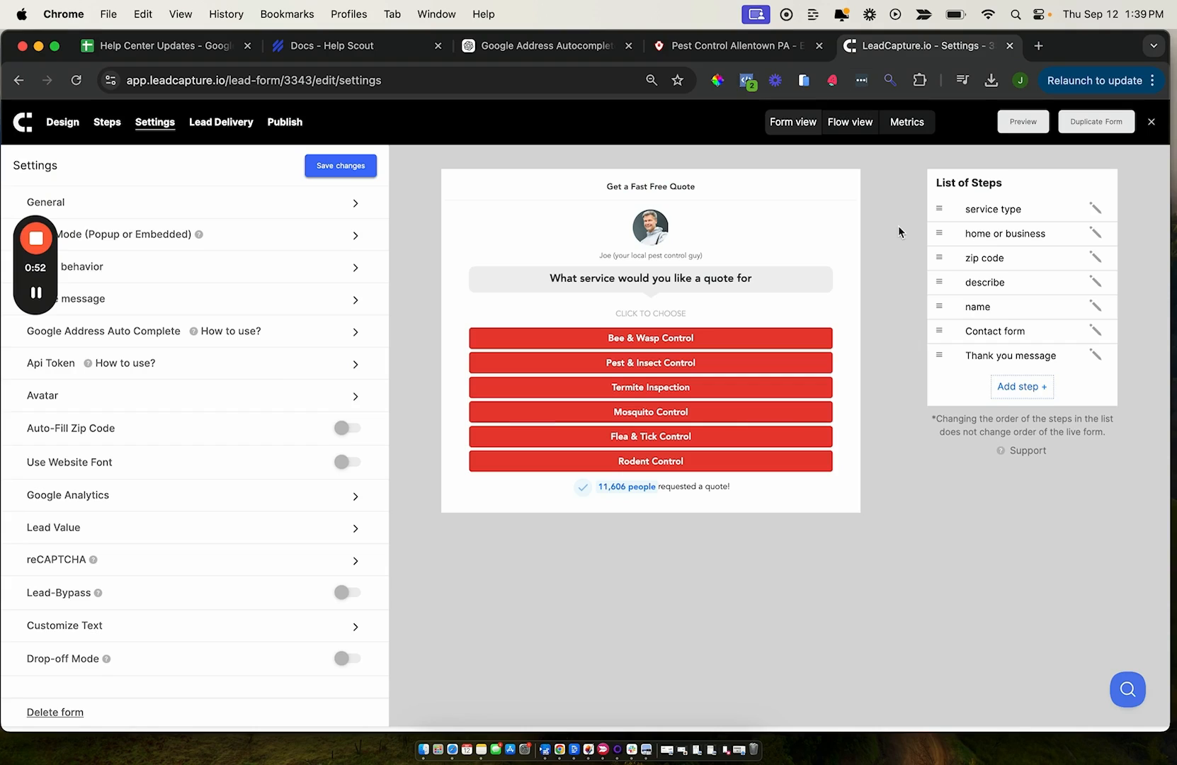
click(981, 211)
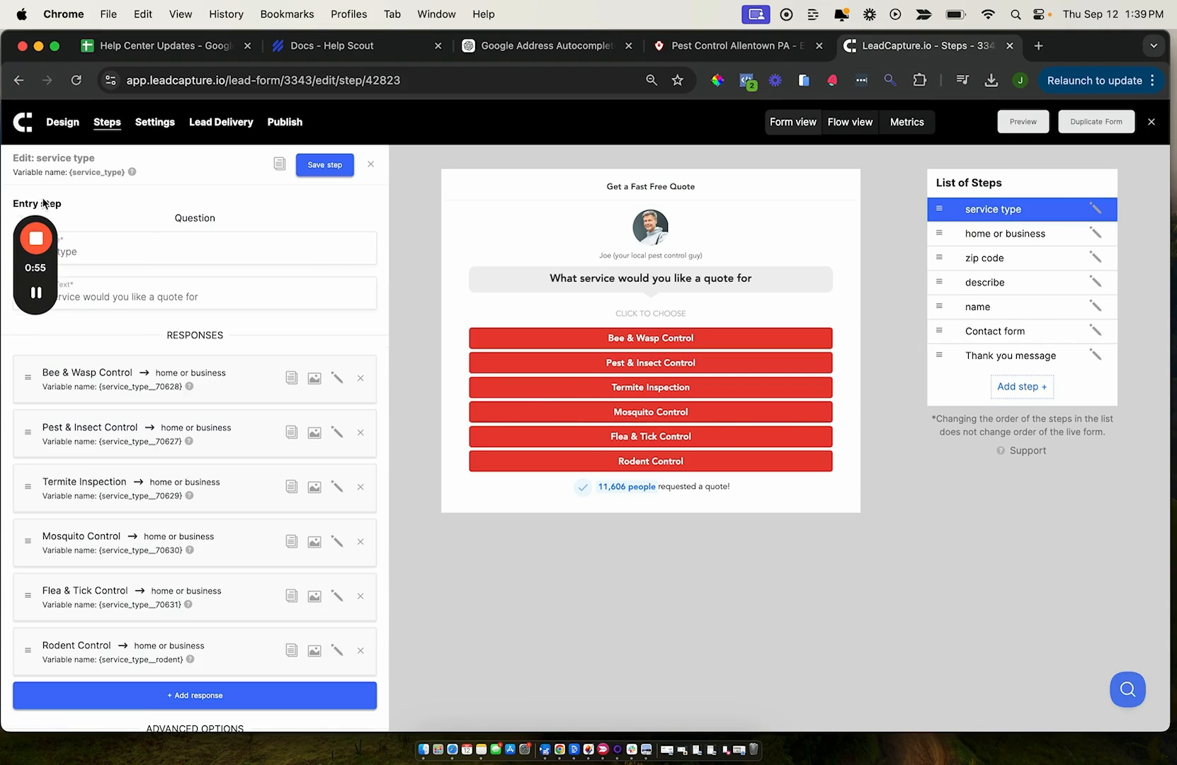
drag(20, 207, 58, 294)
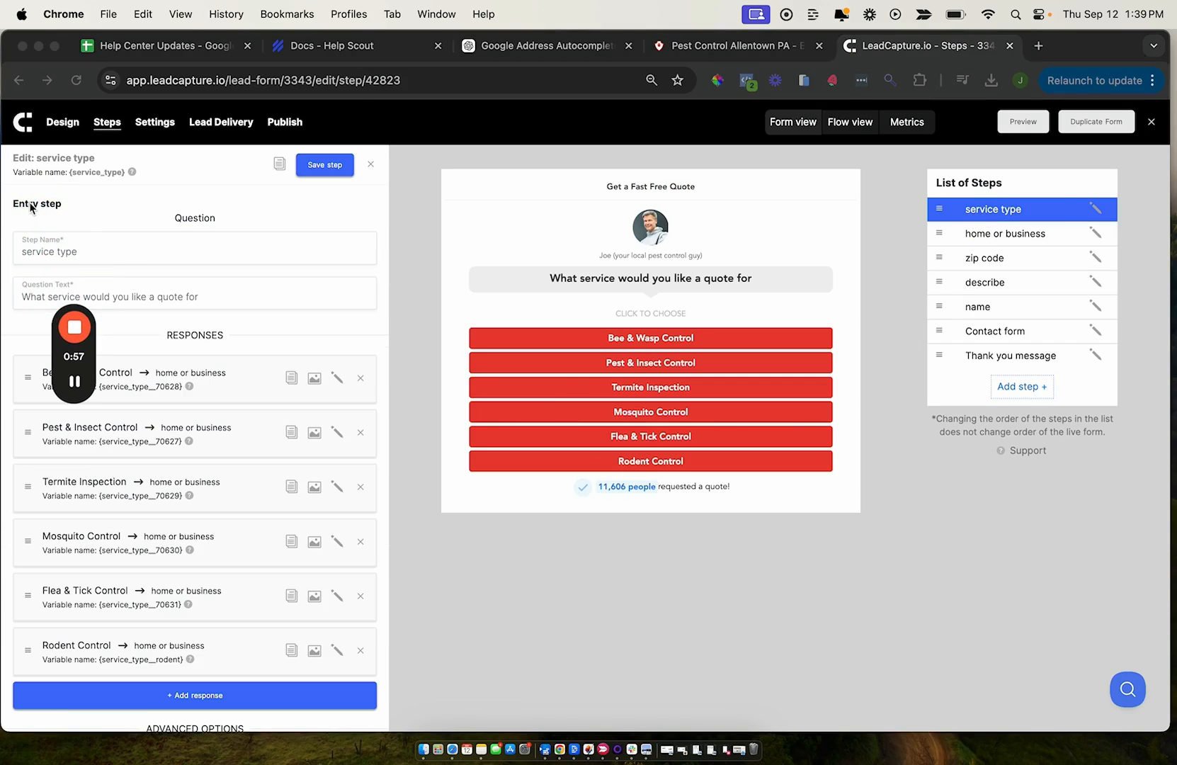
click(989, 230)
click(984, 242)
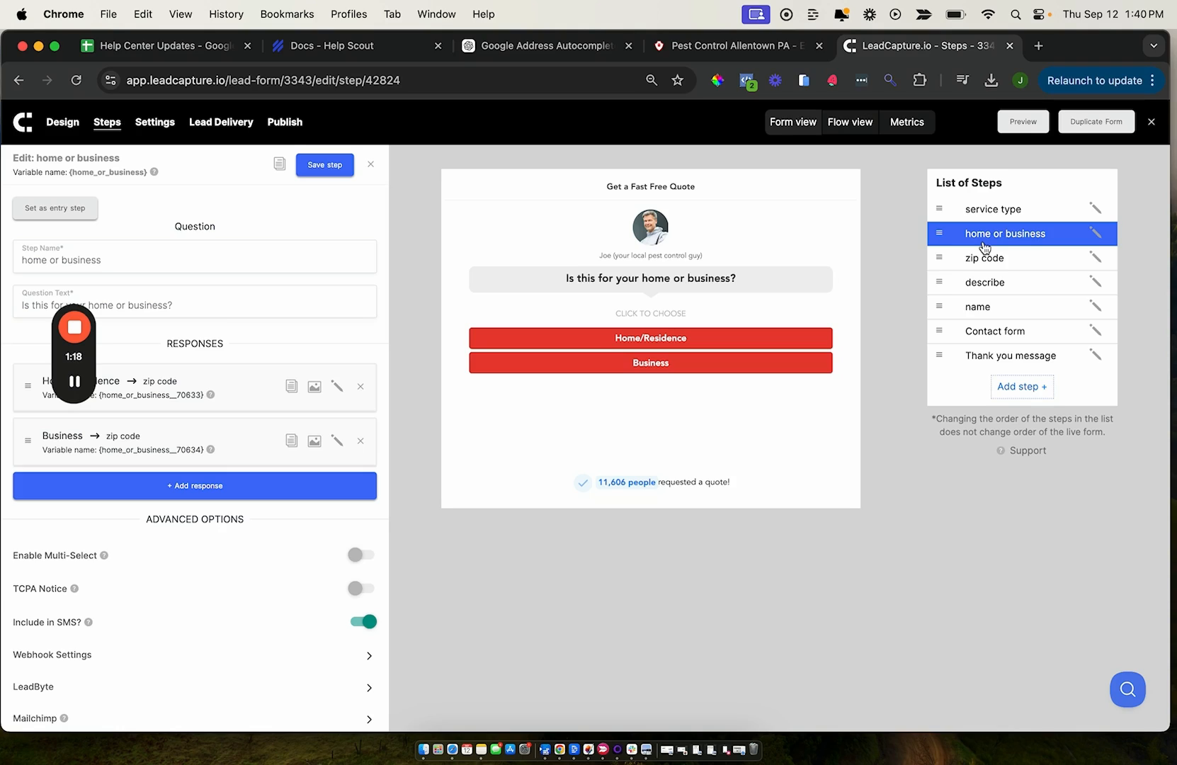
Set the form mode to Embedded in the form's settings and save the changes
click(156, 124)
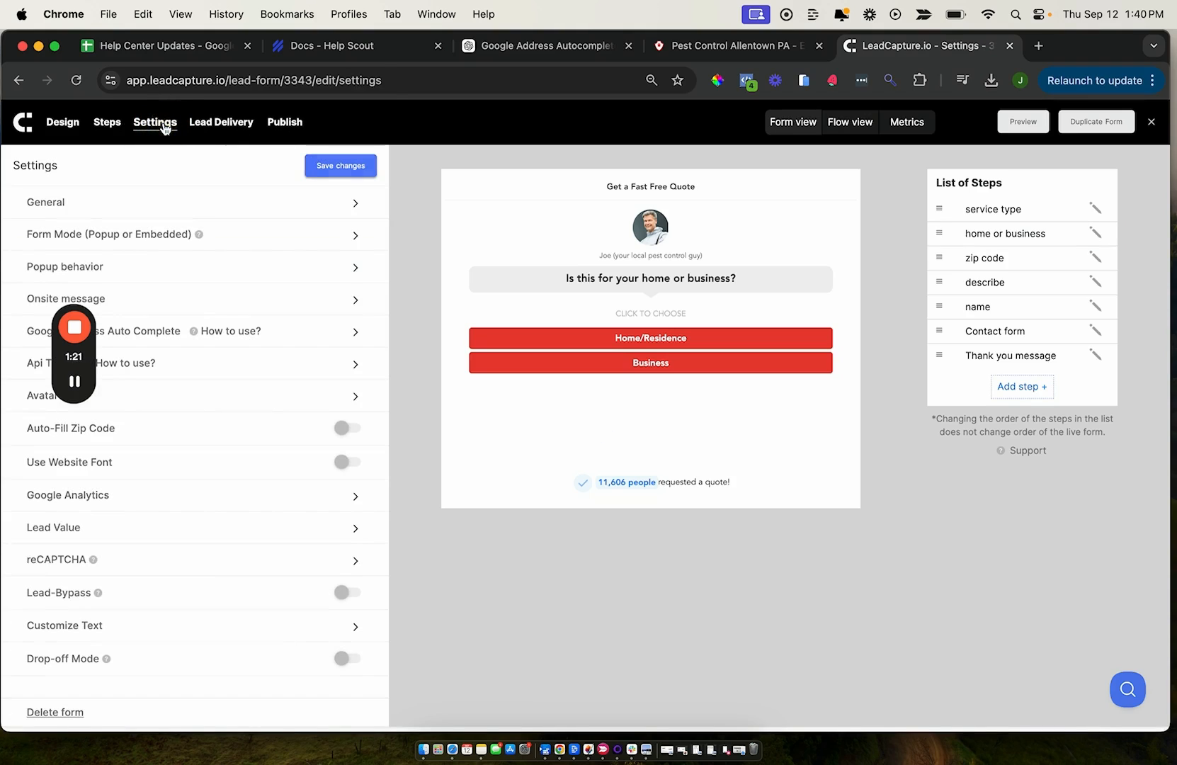
click(64, 233)
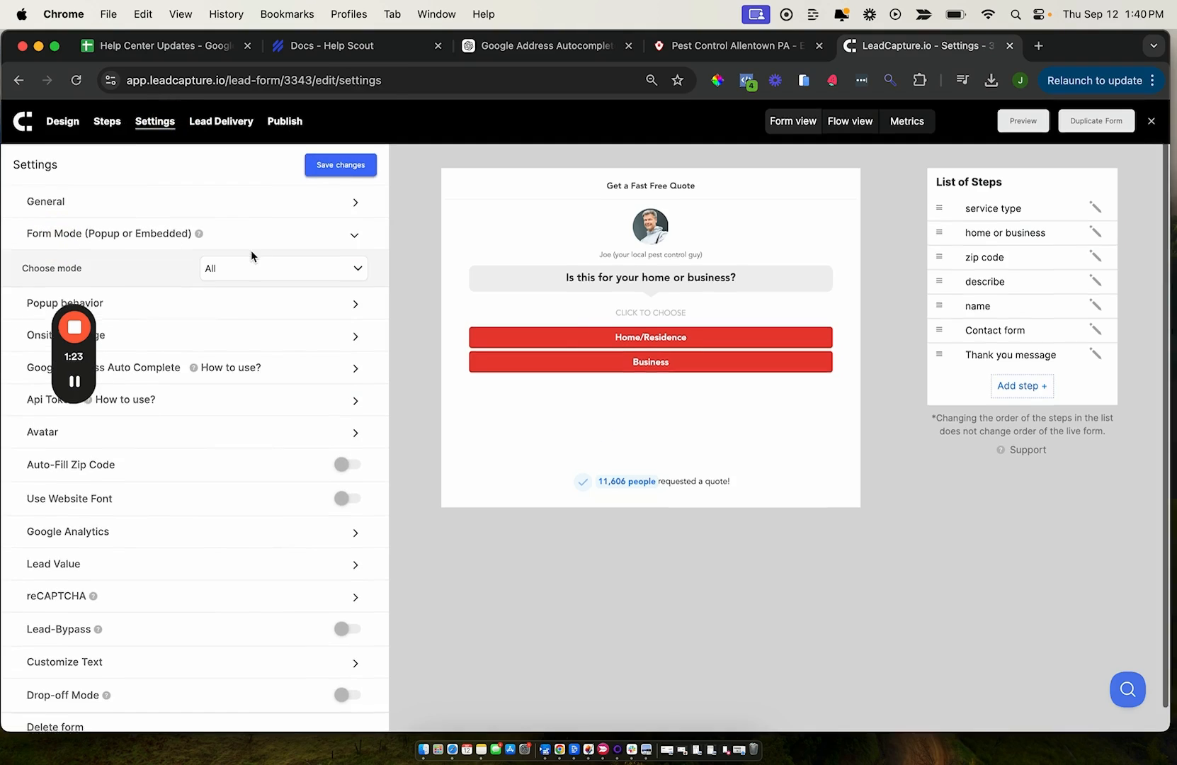
scroll(56, 269, down, 1)
click(224, 260)
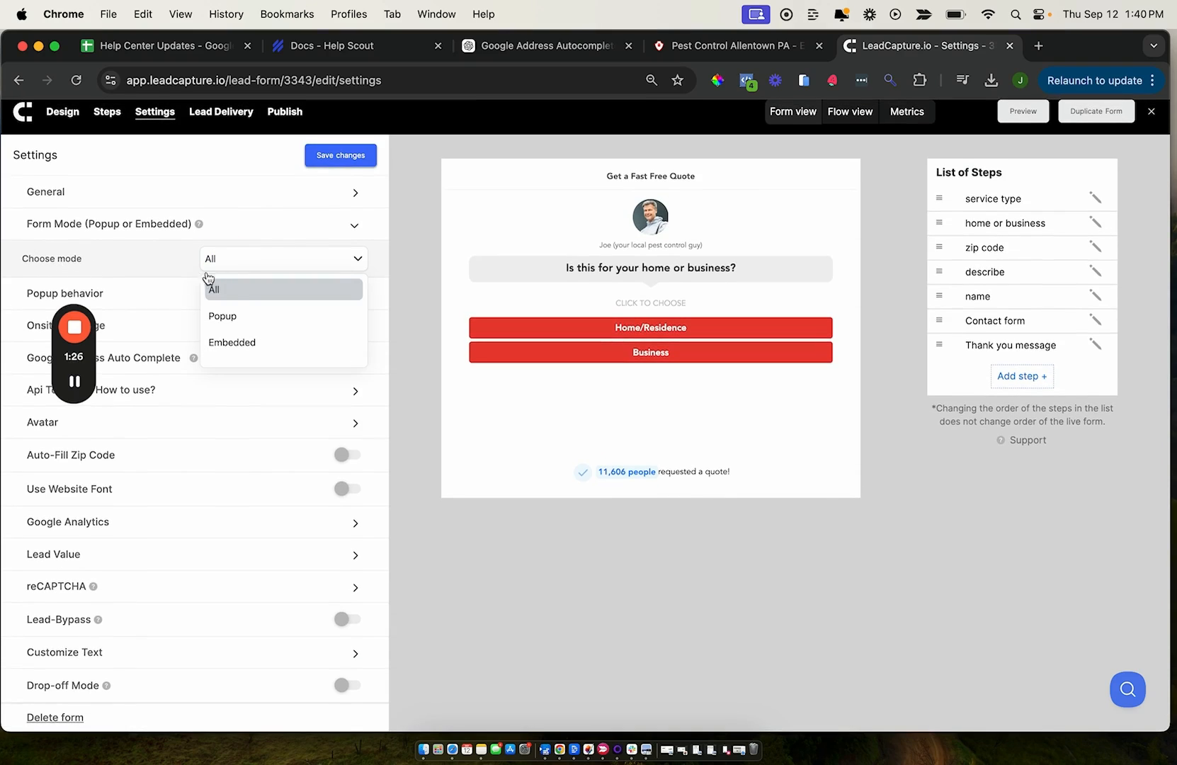
click(246, 346)
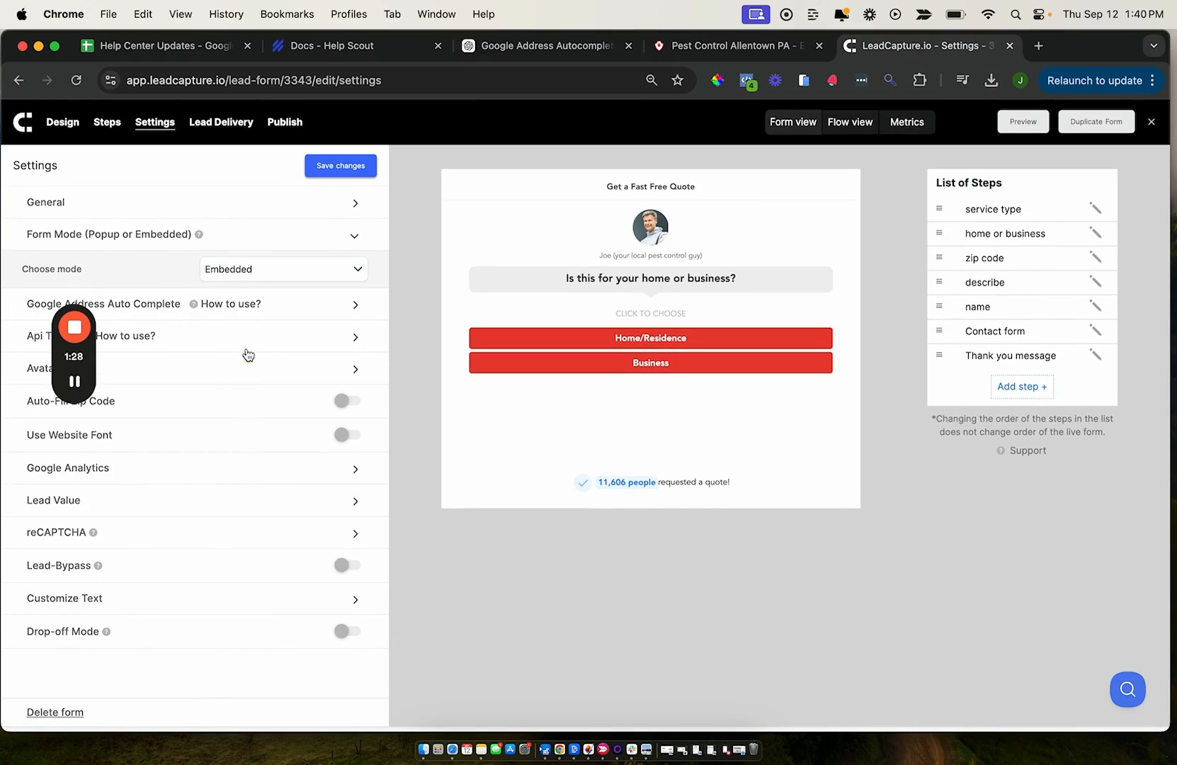
click(346, 167)
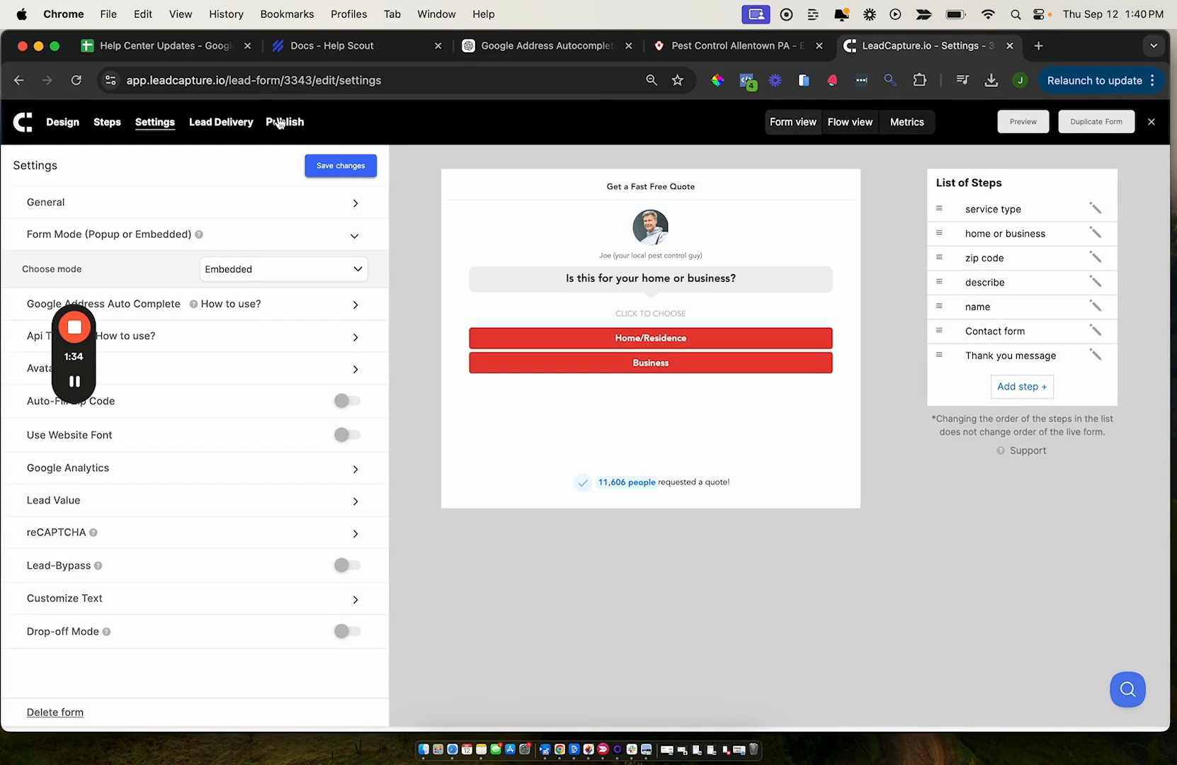
Examine the form's publishing options, including the required pixel script and the Embed LeadForm instructions
click(278, 123)
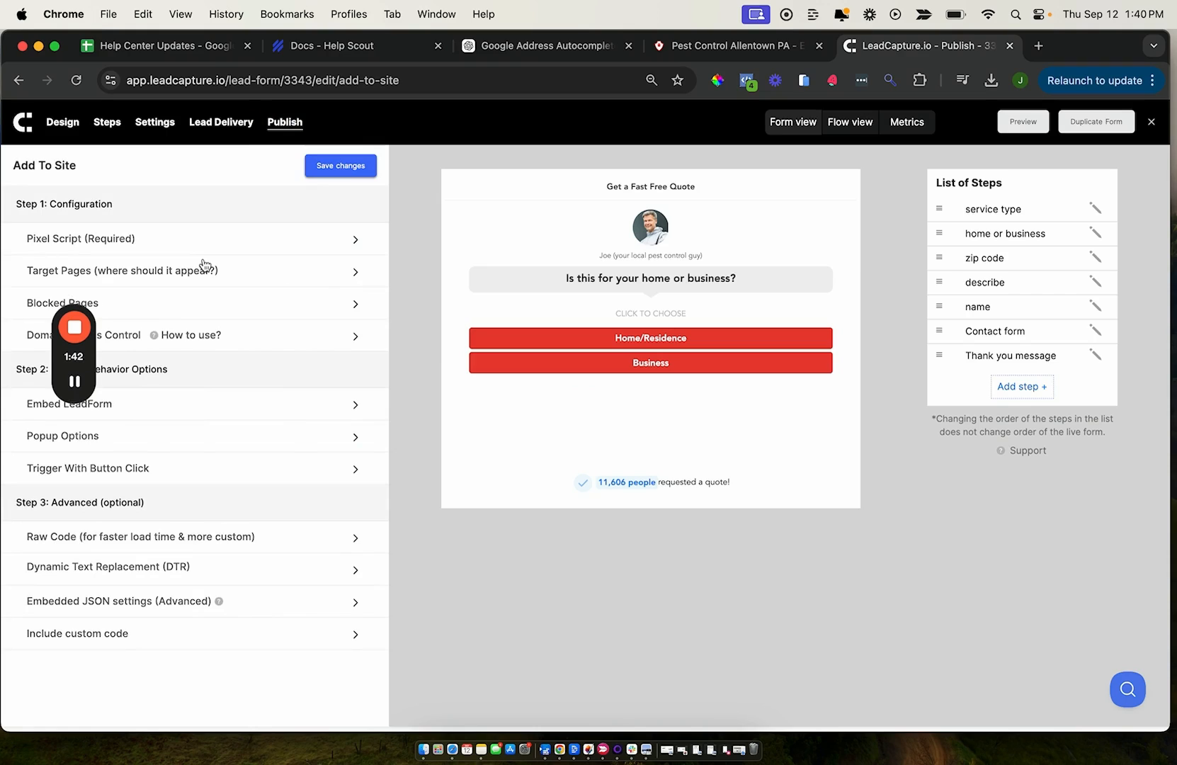
click(65, 249)
scroll(233, 298, down, 2)
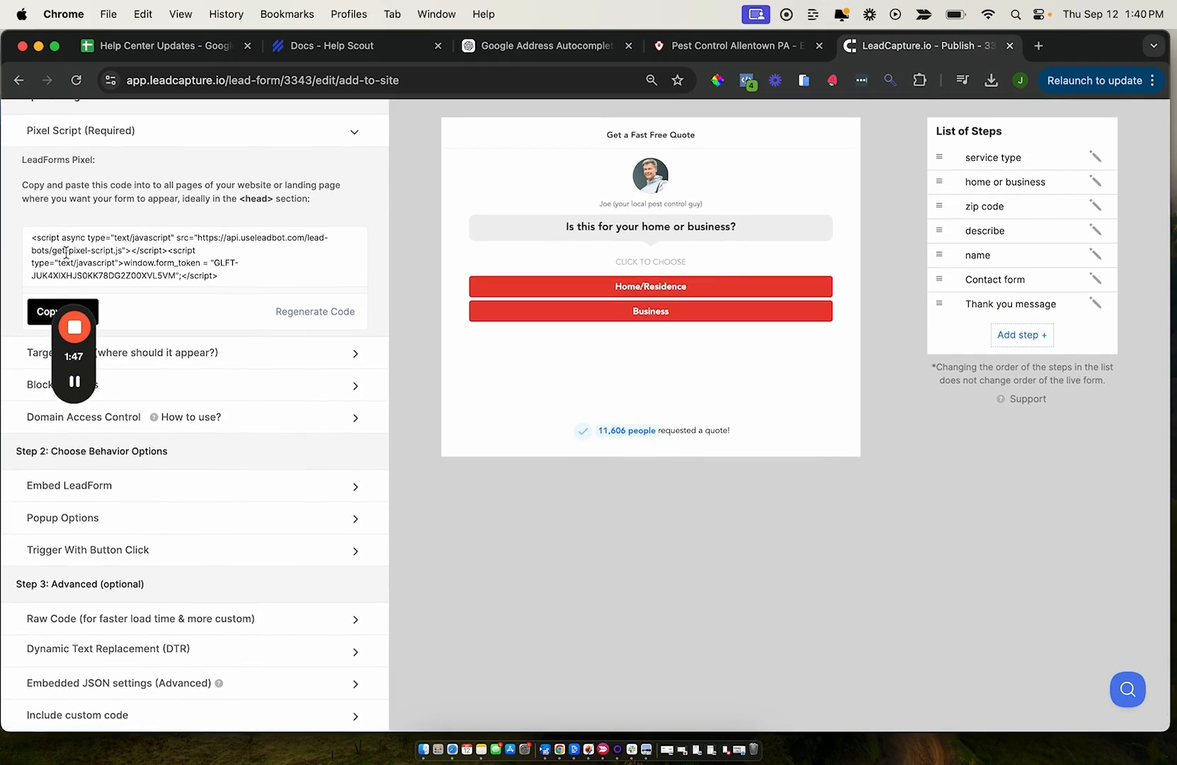
drag(76, 285, 122, 443)
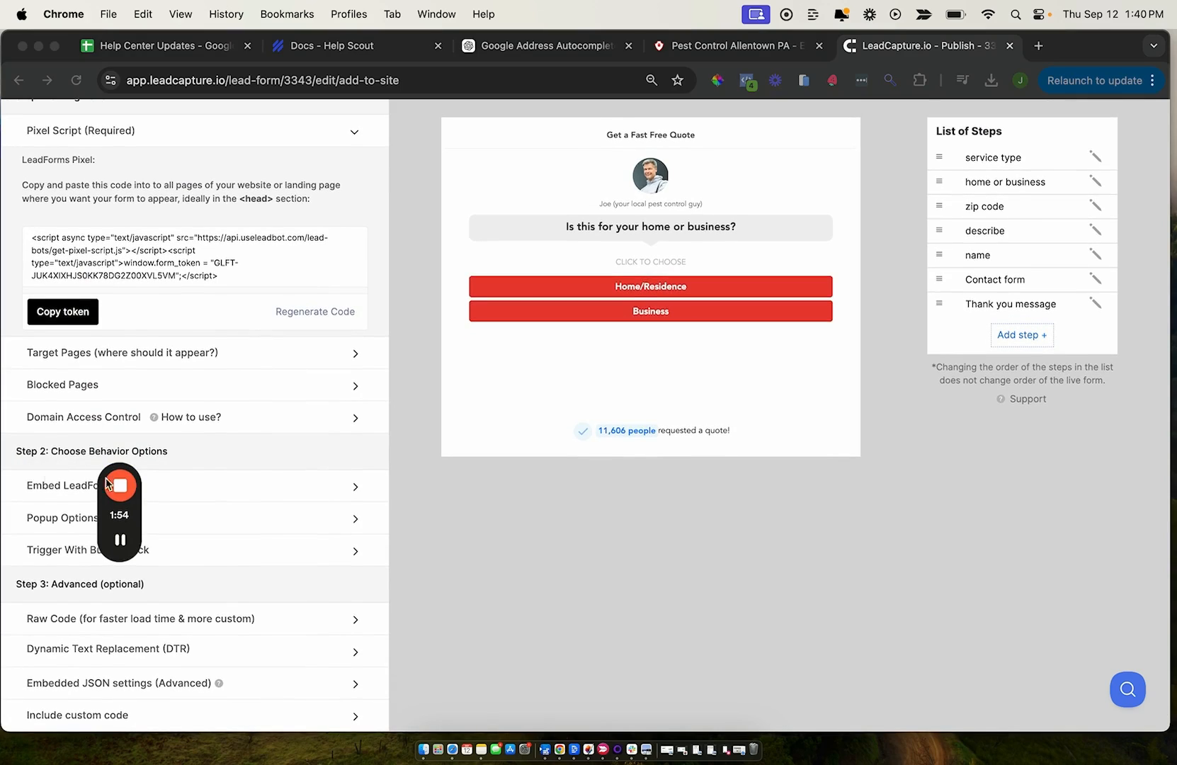
click(289, 485)
scroll(333, 494, down, 5)
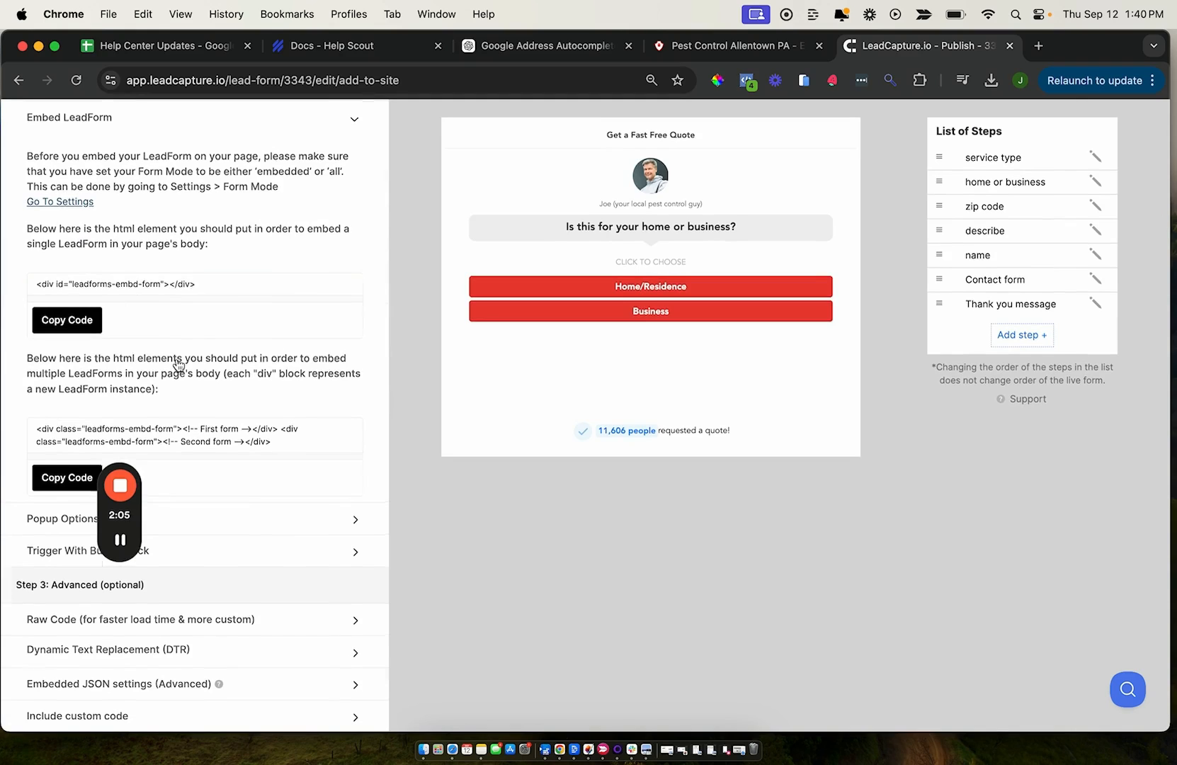
scroll(177, 365, up, 7)
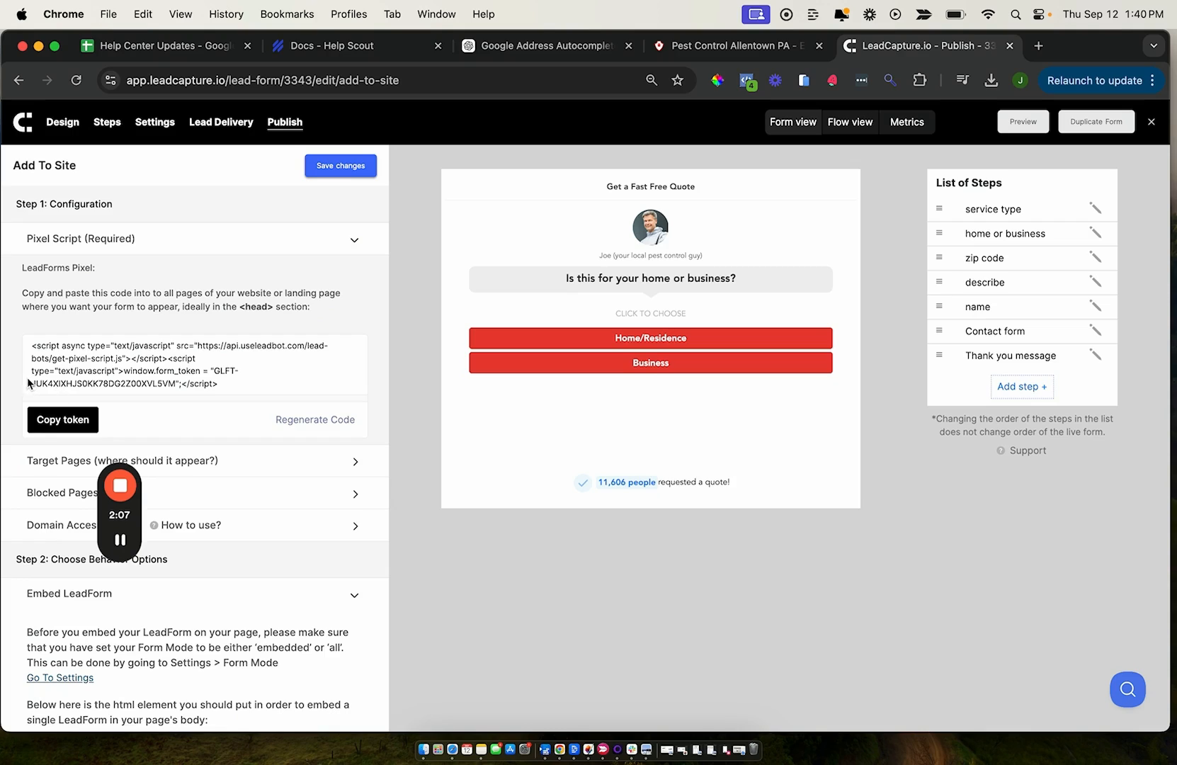
Check the LeadForms pixel script and its form token, and copy the script
drag(31, 346, 246, 368)
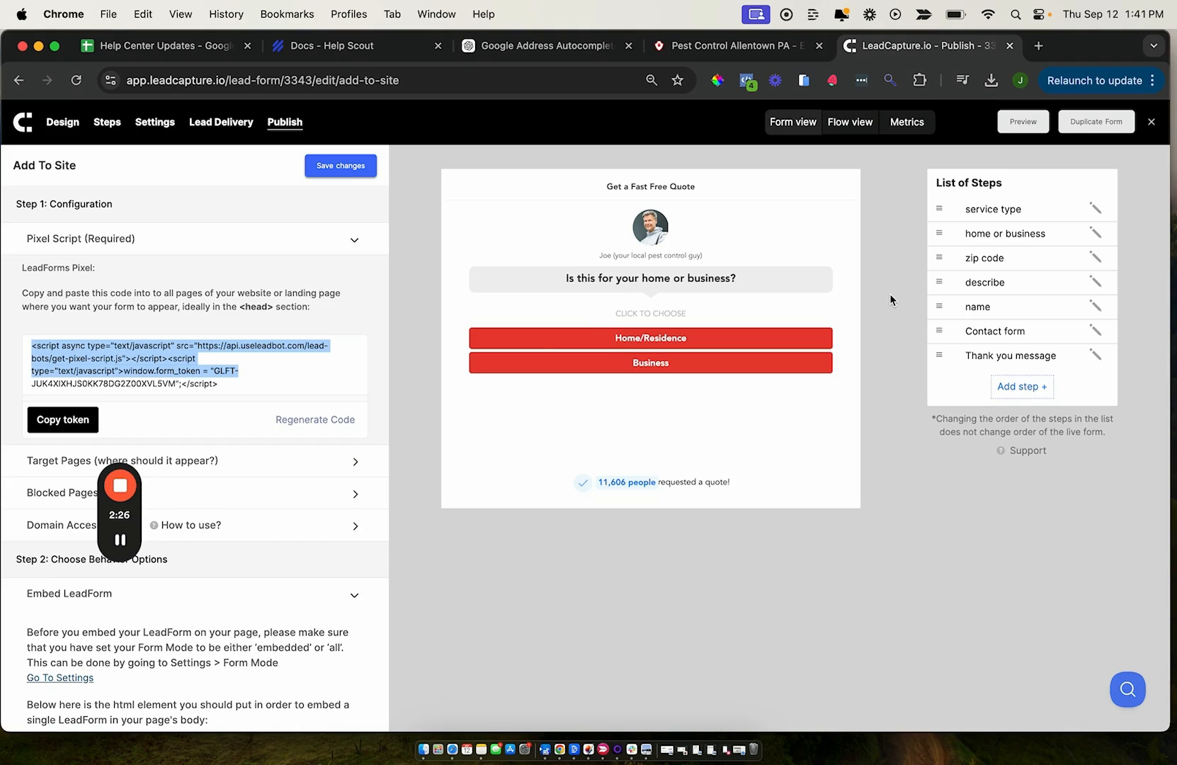
drag(31, 383, 185, 380)
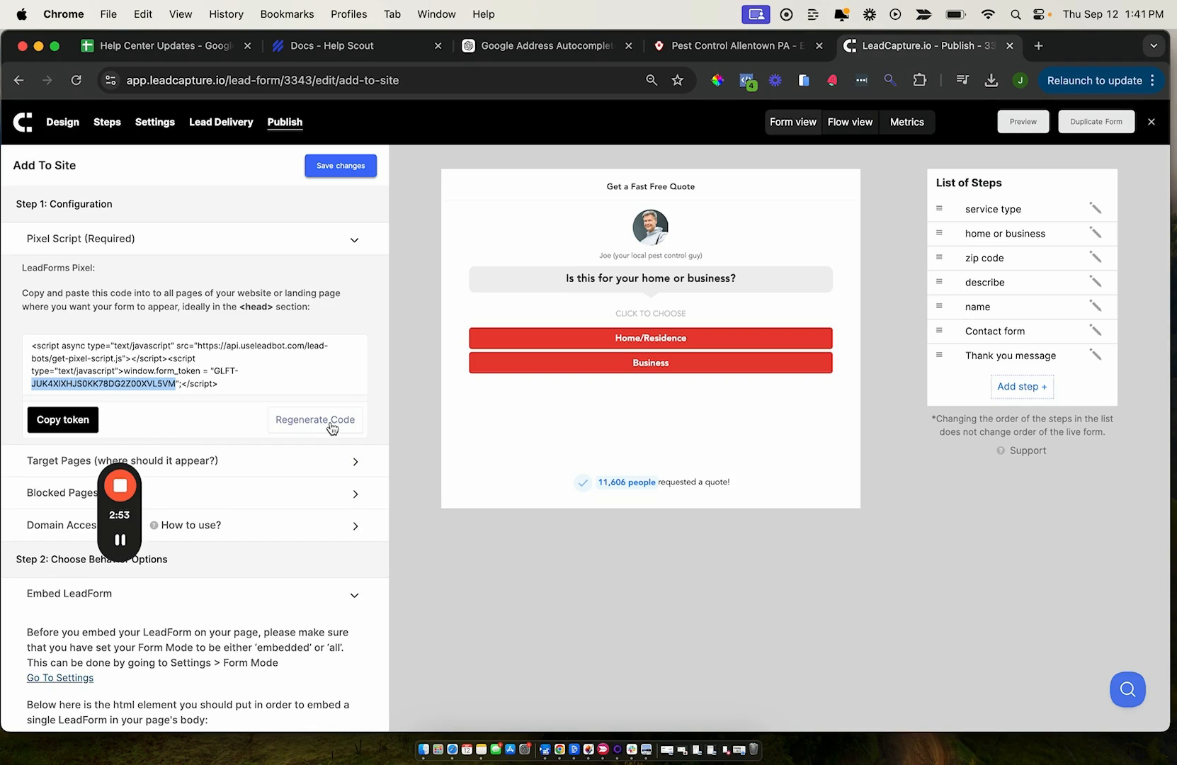
click(203, 374)
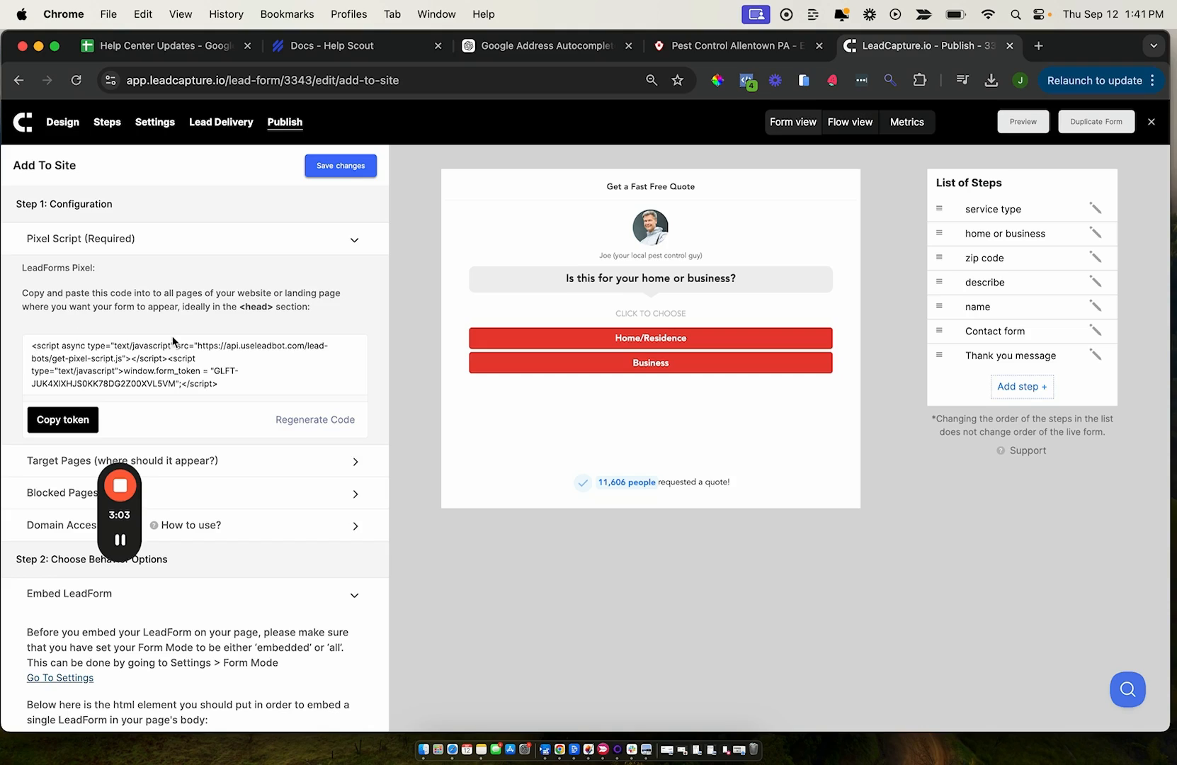
click(52, 424)
Switch to the pest control website and open its homepage in the WordPress page editor
click(694, 45)
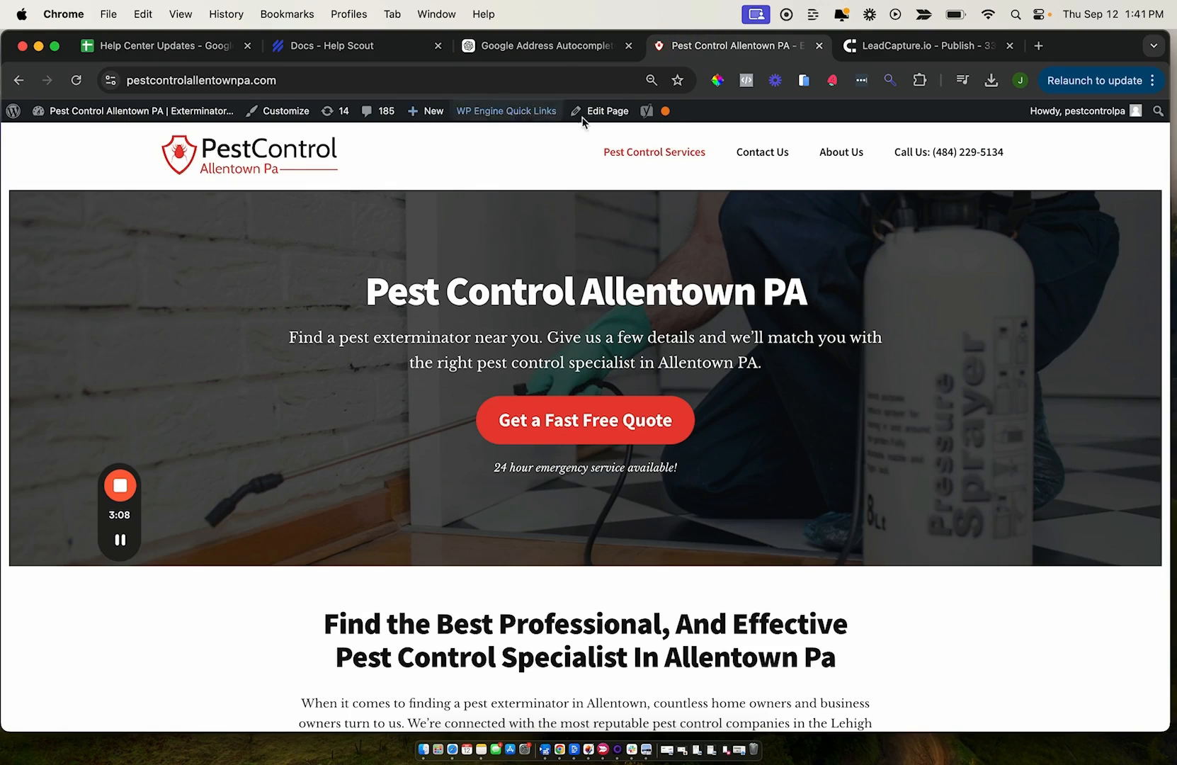
click(604, 113)
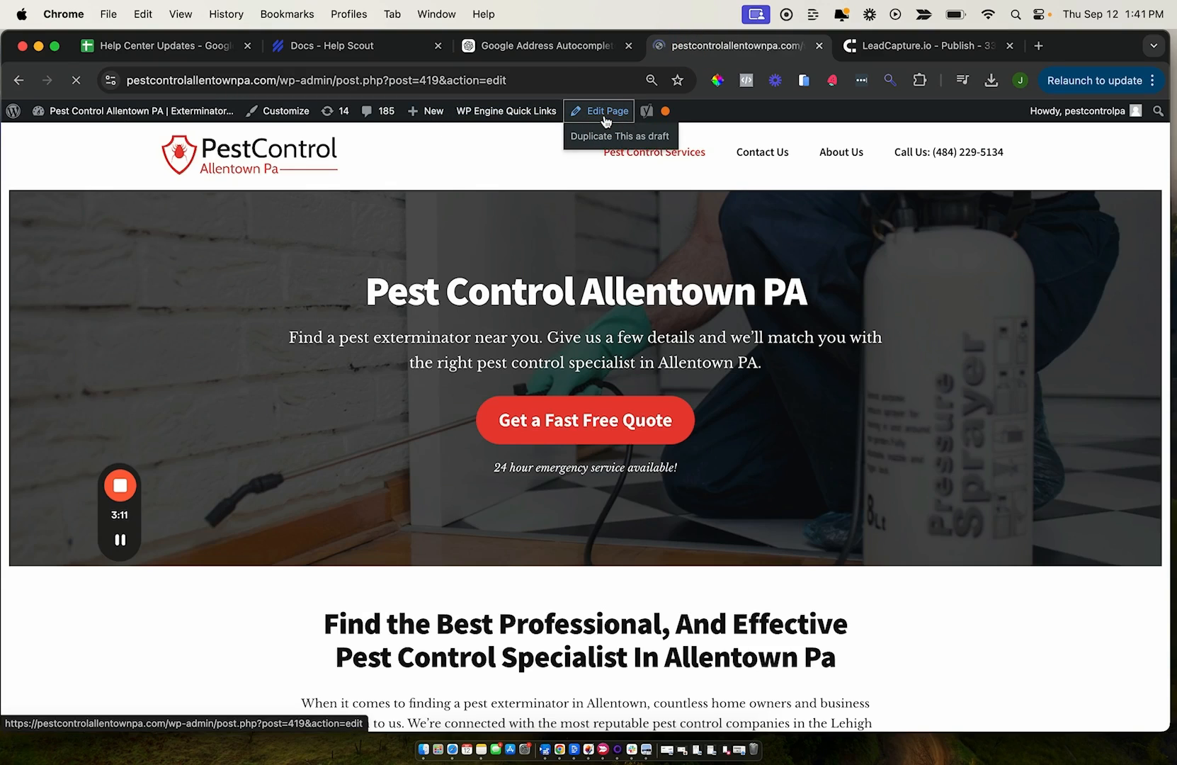
scroll(587, 462, down, 10)
scroll(587, 462, down, 2)
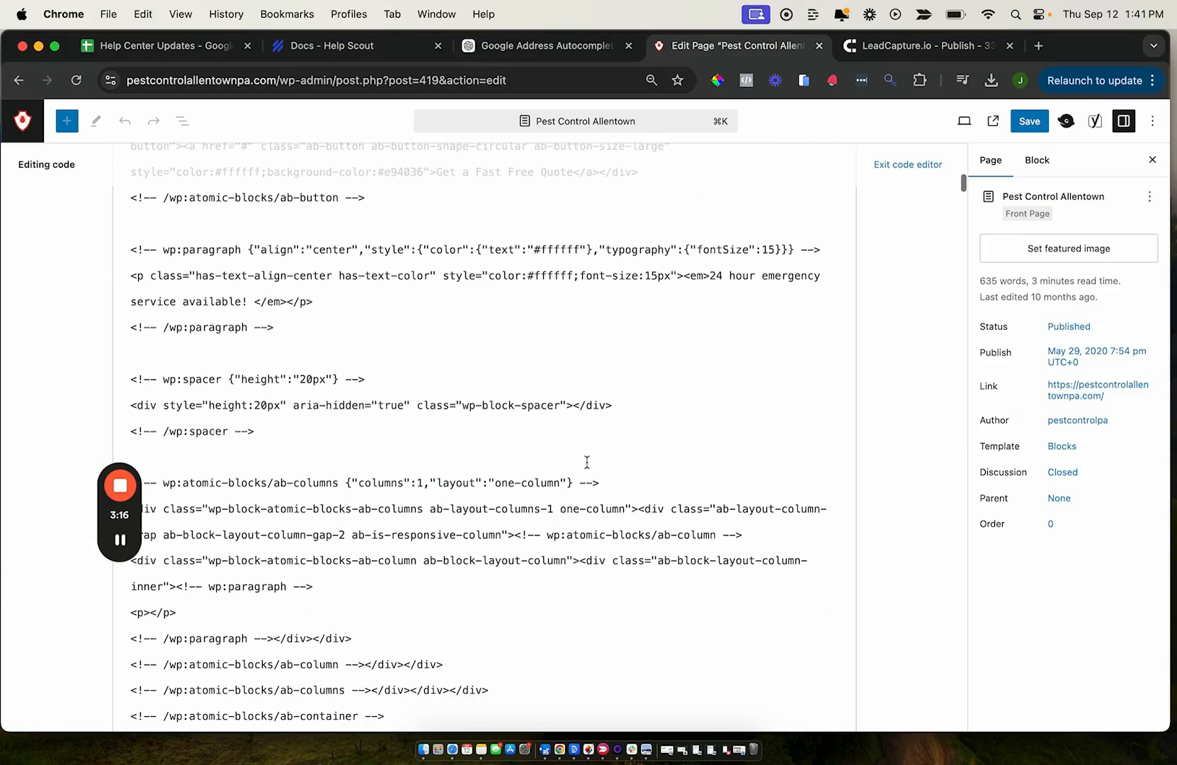
click(120, 541)
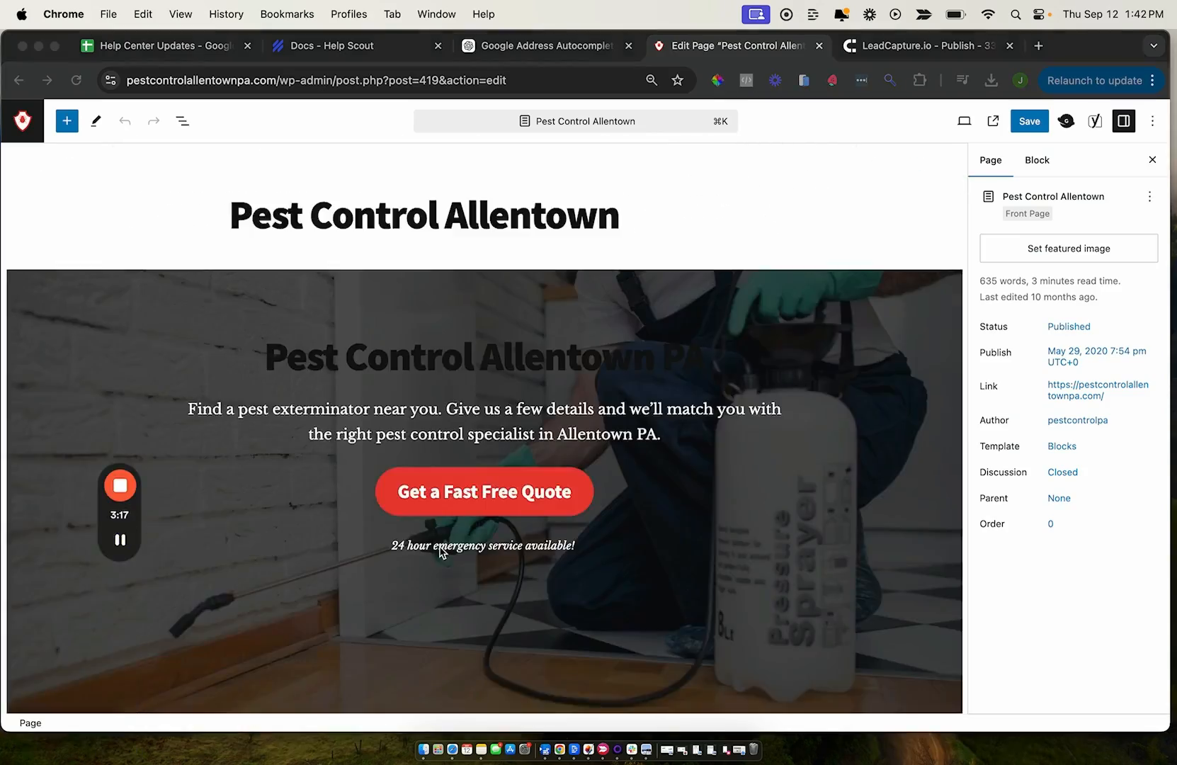
Replace the code in the red quote section's custom HTML block with the copied pixel script containing the form token
scroll(439, 552, down, 20)
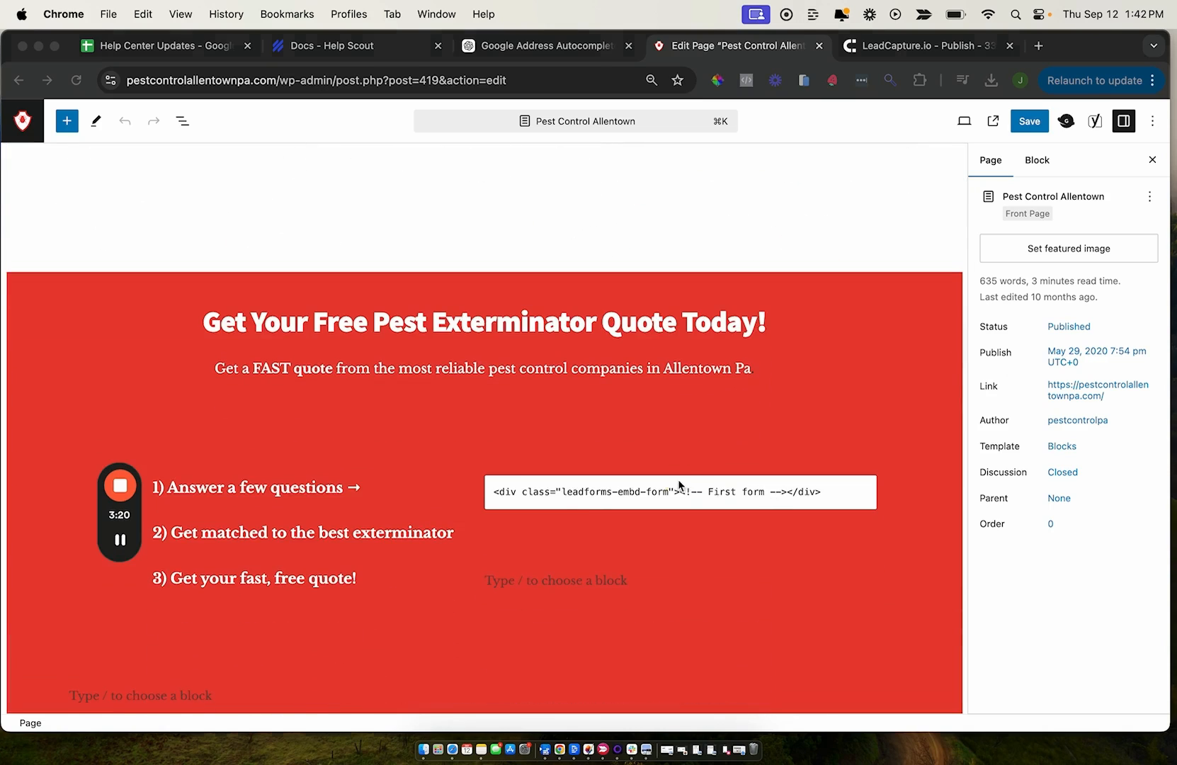
click(625, 492)
key(super+a)
key(BackSpace)
key(super+v)
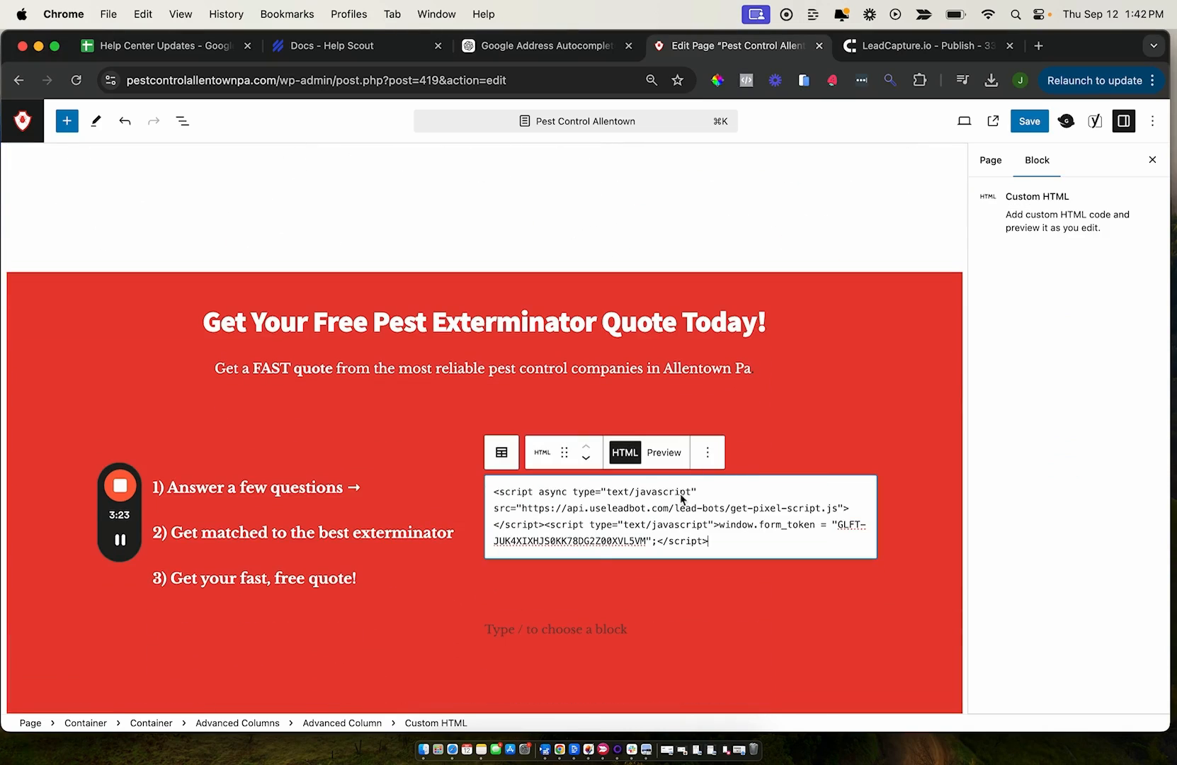
scroll(527, 336, up, 18)
scroll(499, 307, down, 14)
scroll(498, 307, up, 6)
scroll(498, 307, down, 6)
scroll(499, 307, down, 2)
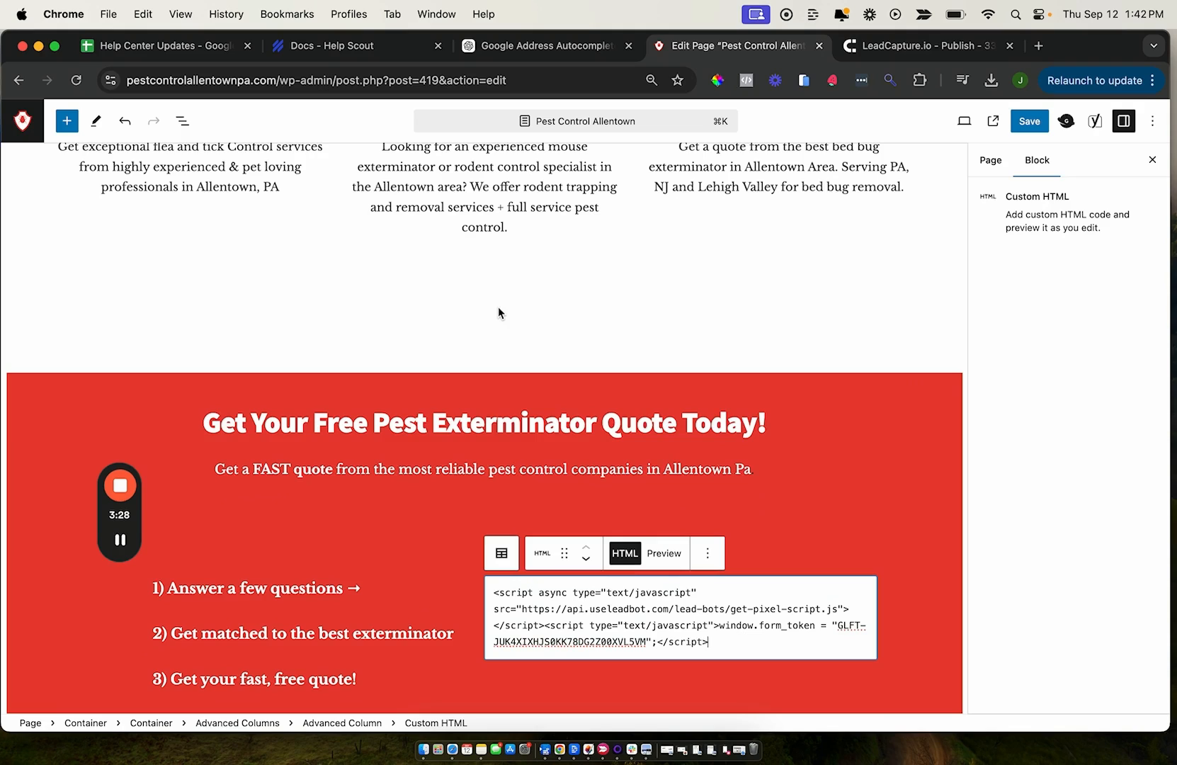
Copy LeadCapture.io's multi-form embed code and add its first "leadforms-embd-form" div on a new line below the pixel script in the HTML block
key(Return)
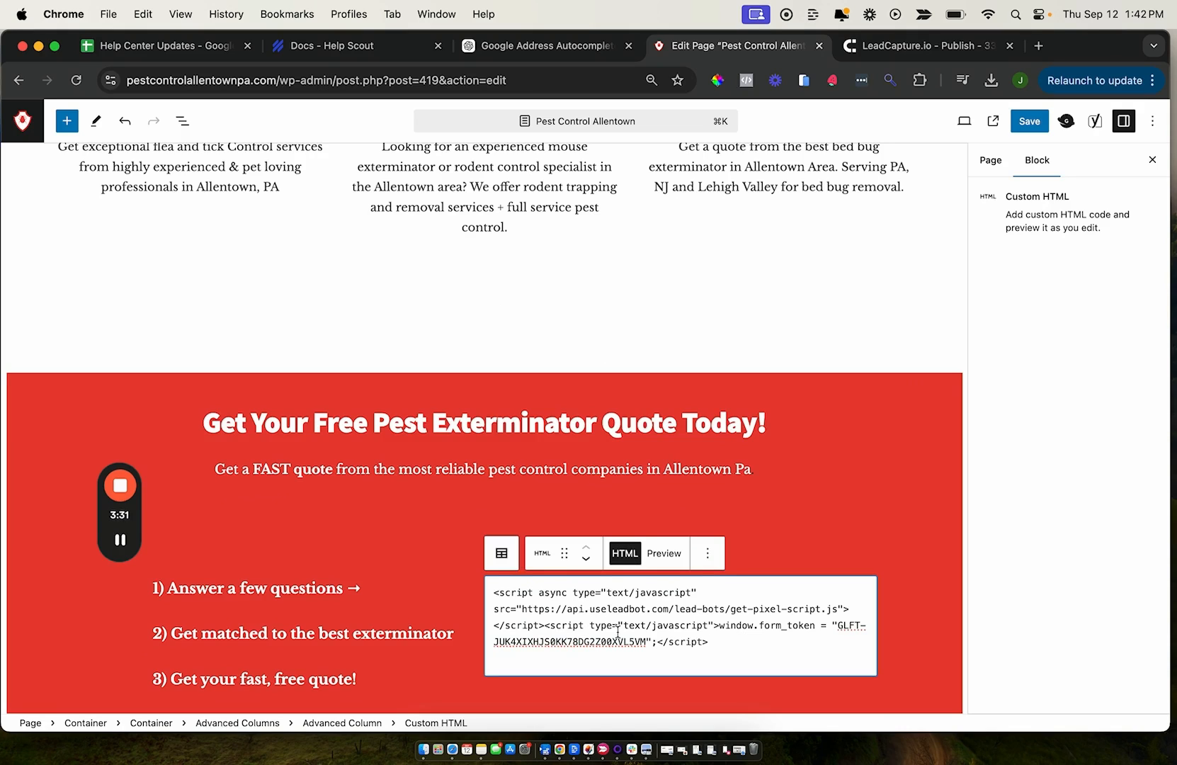
click(883, 51)
scroll(182, 518, down, 6)
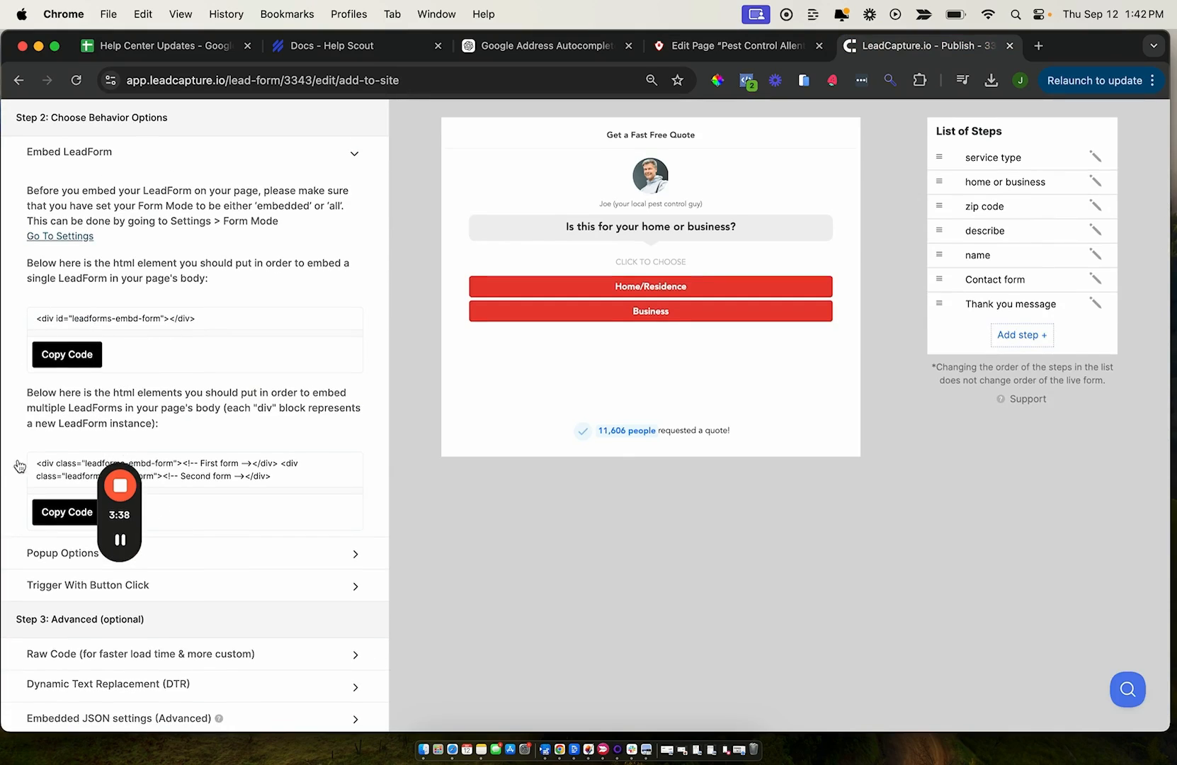
scroll(62, 463, down, 1)
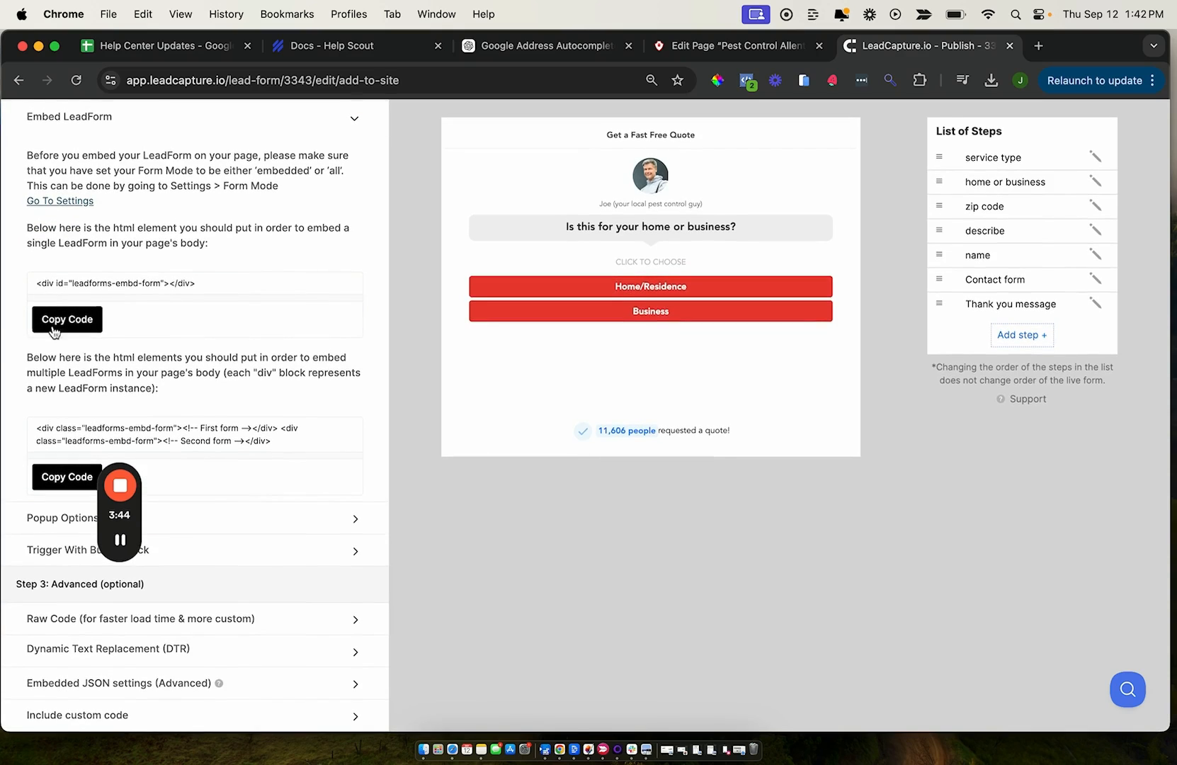
click(50, 481)
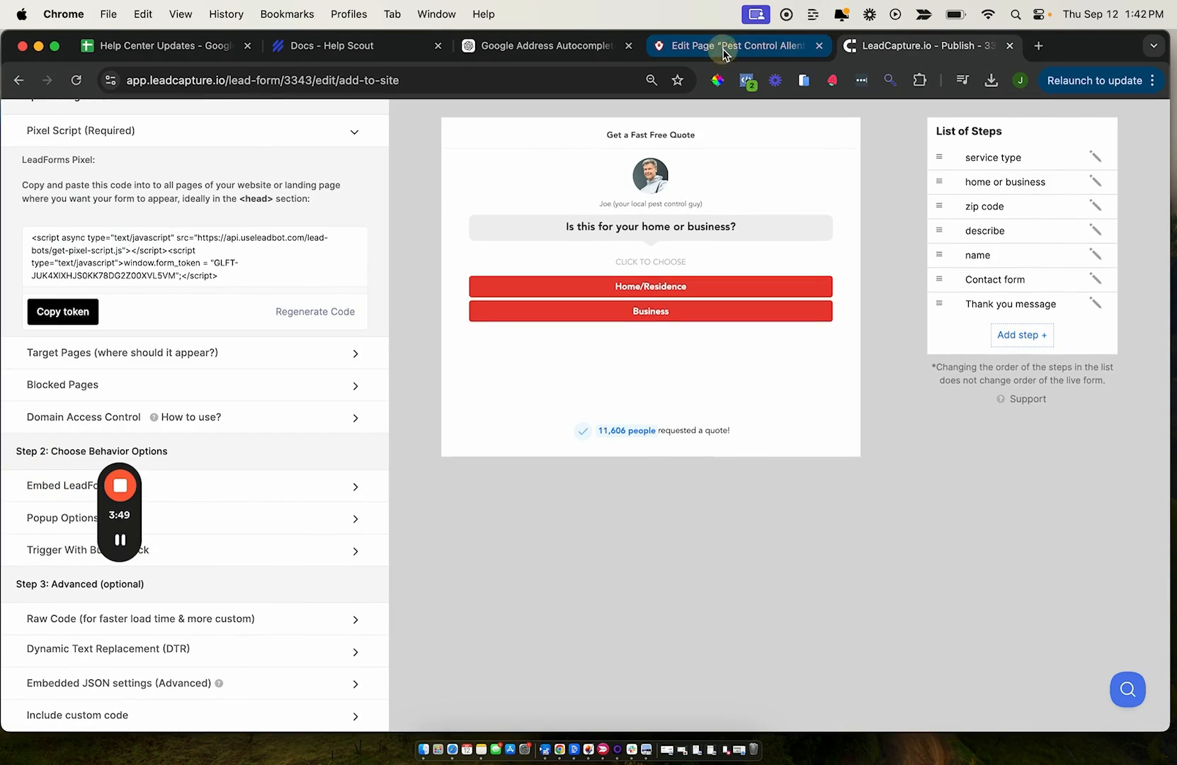
click(716, 46)
key(super+v)
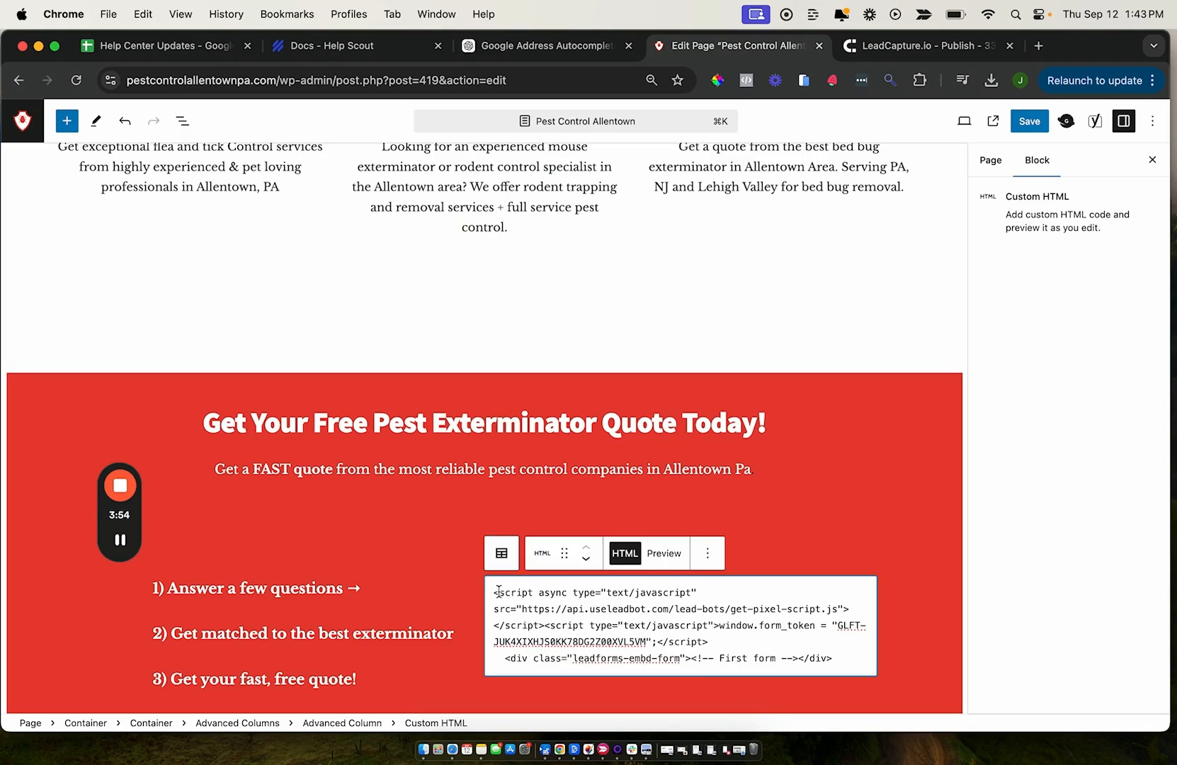
Check the pixel script and embed div in the HTML block, save the page, and open the live homepage
drag(494, 592, 737, 635)
drag(505, 658, 835, 662)
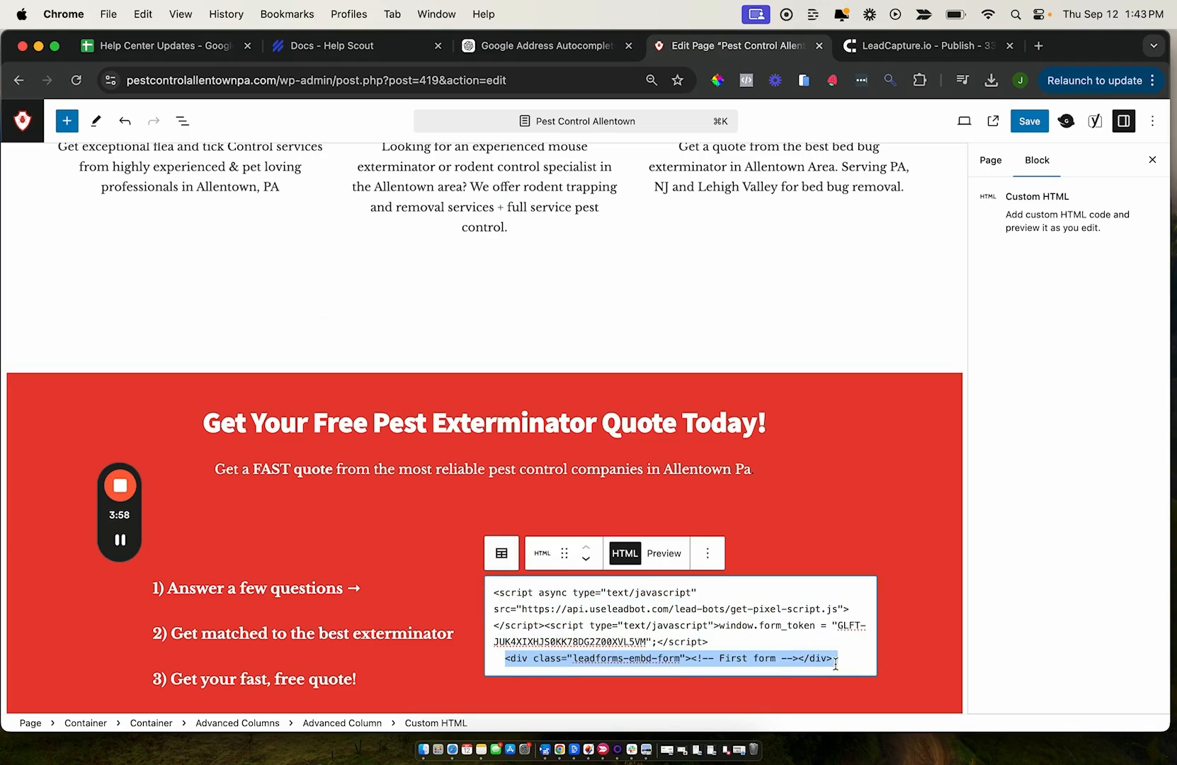
click(1029, 121)
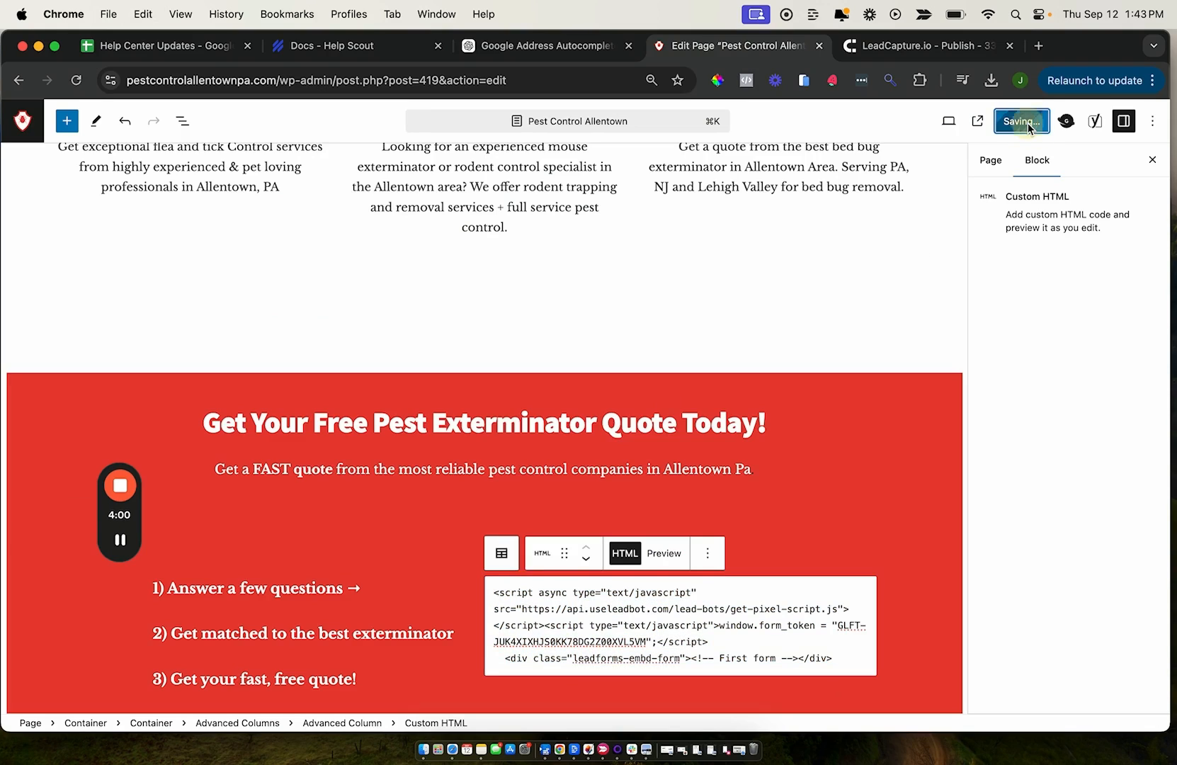
click(979, 122)
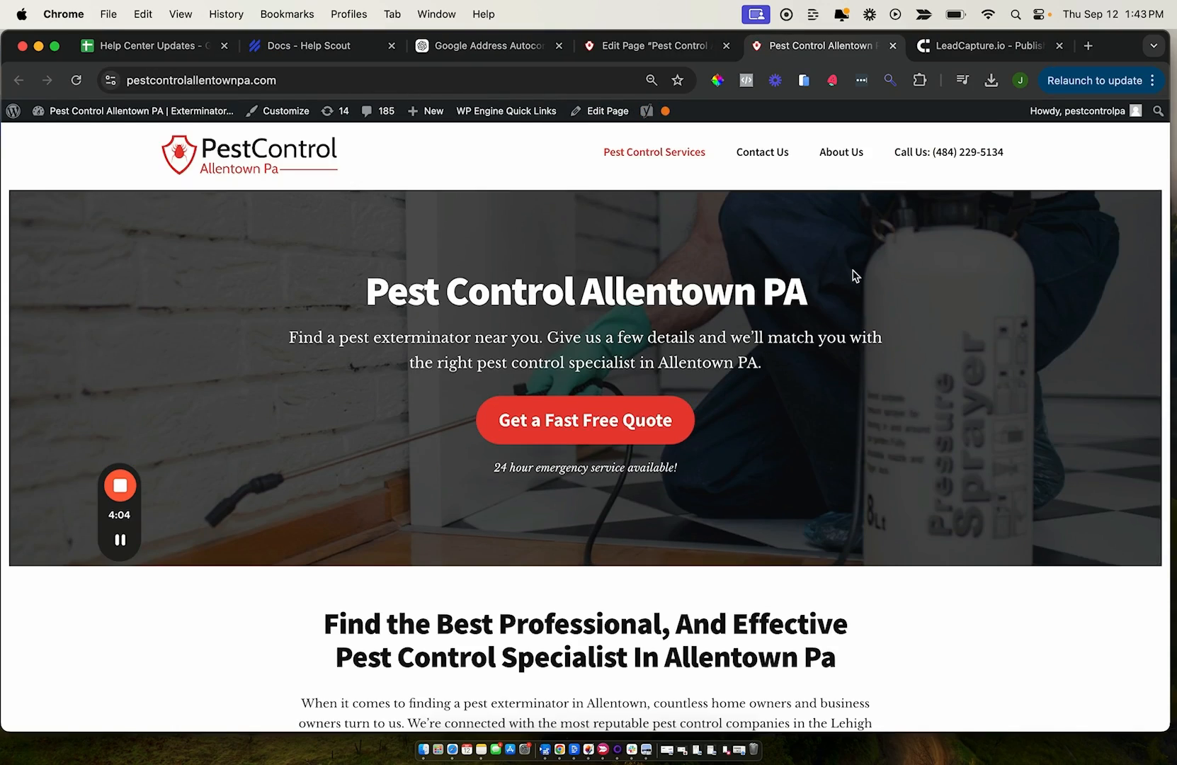
Test the quote form embedded on the live homepage by choosing Bee & Wasp Control and Business, and check the page's second form
scroll(851, 274, down, 20)
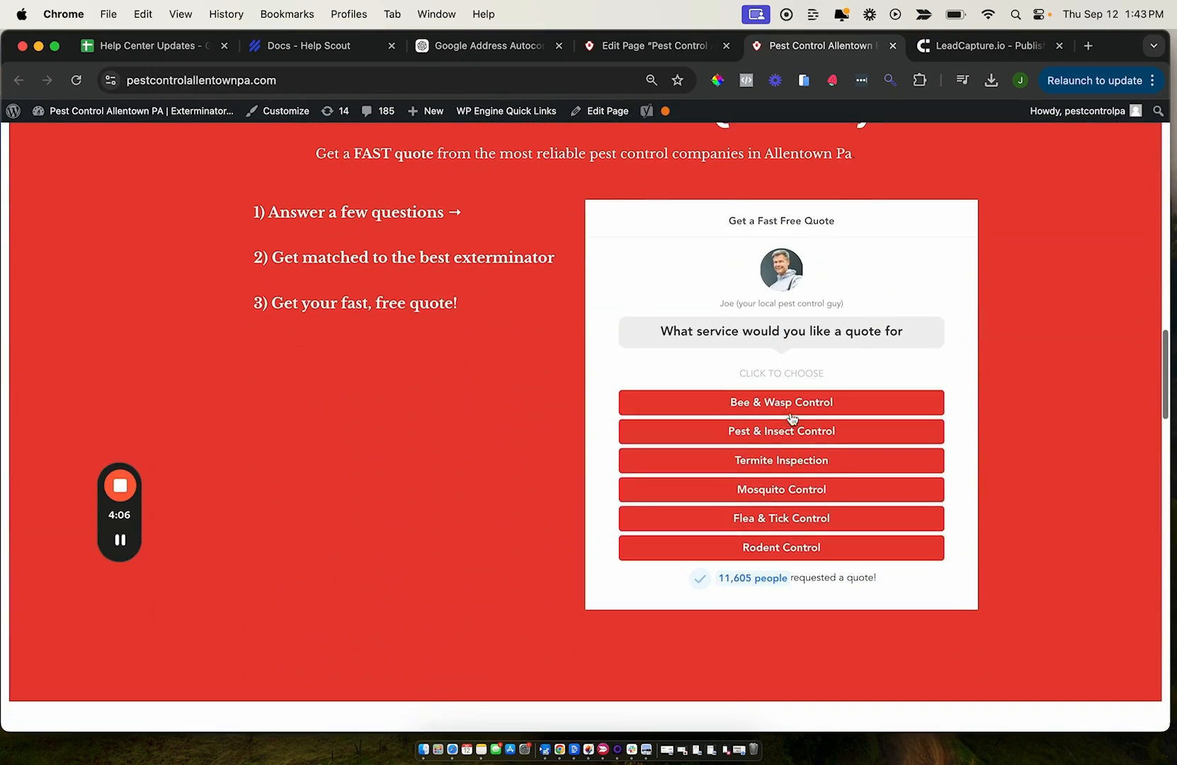
click(754, 399)
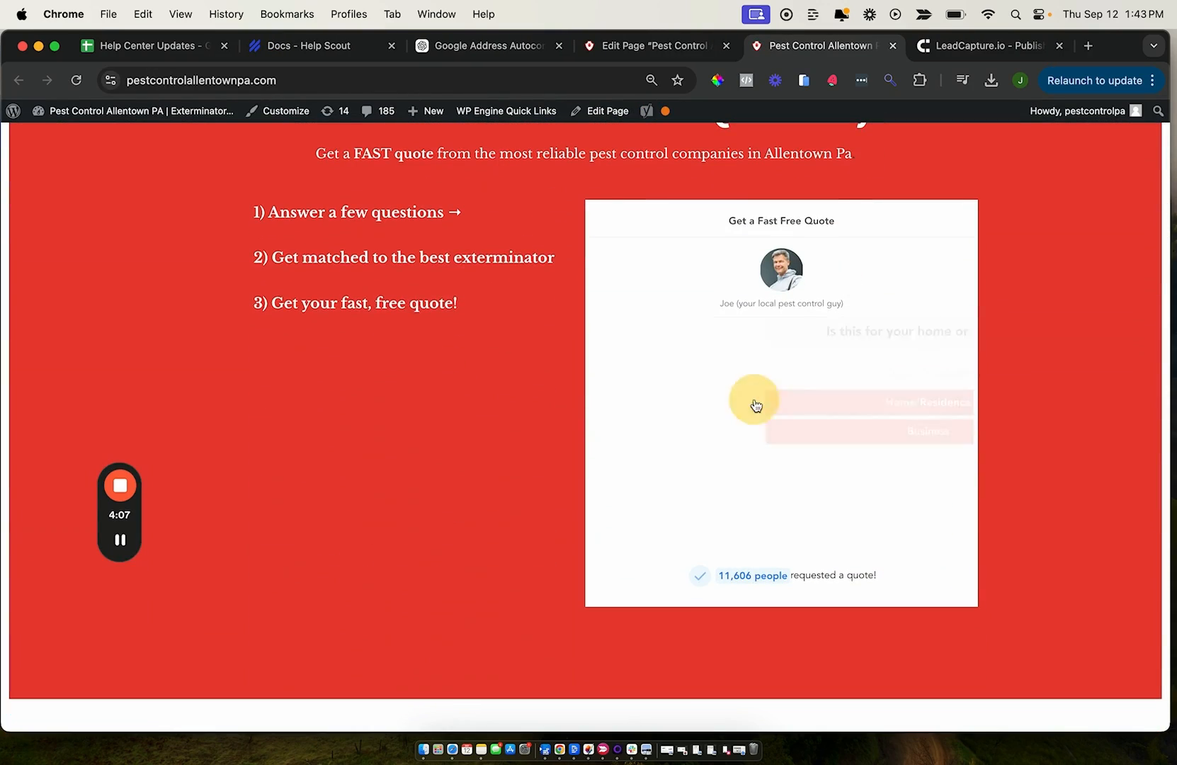
click(697, 442)
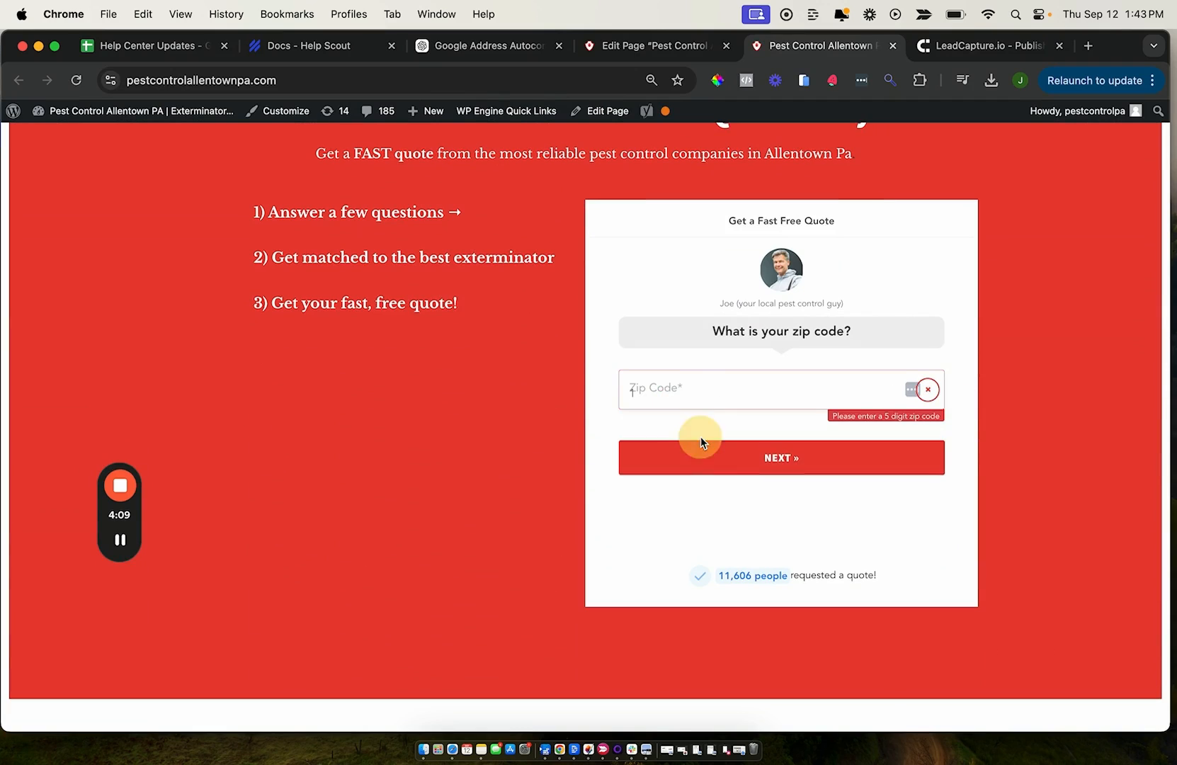
scroll(527, 324, down, 5)
scroll(528, 326, up, 4)
scroll(604, 275, down, 15)
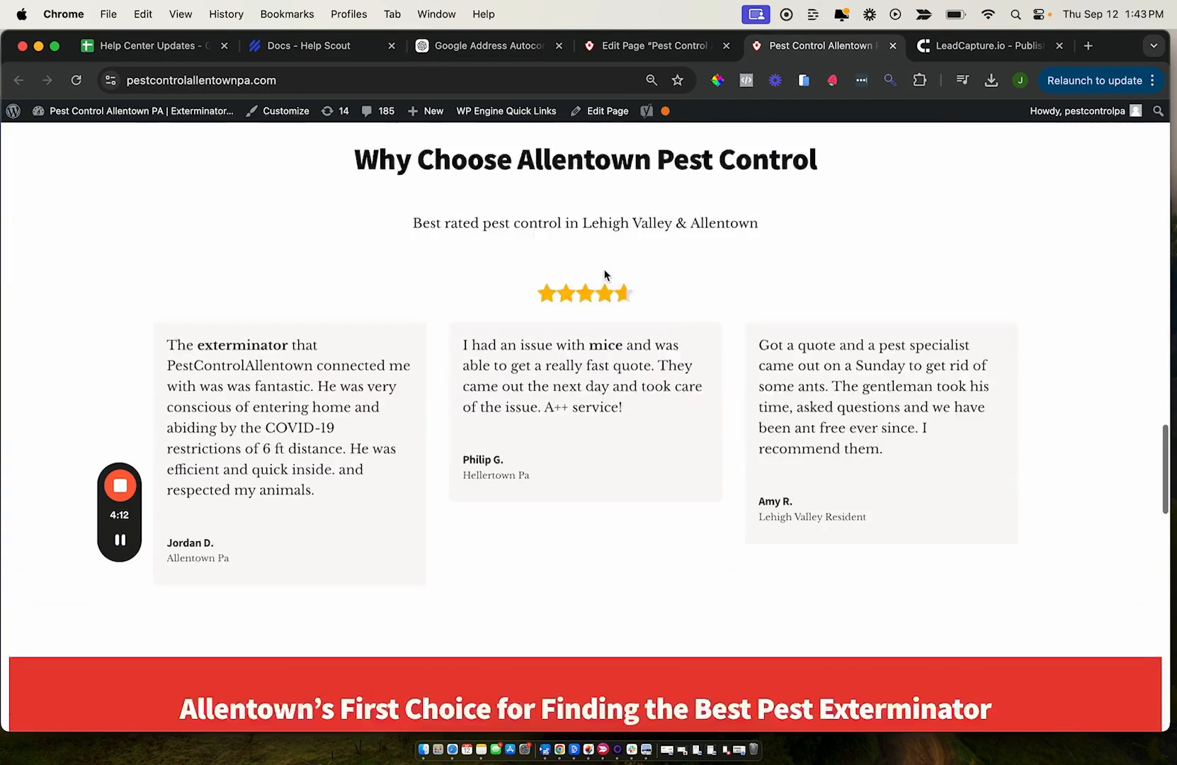
scroll(604, 275, up, 3)
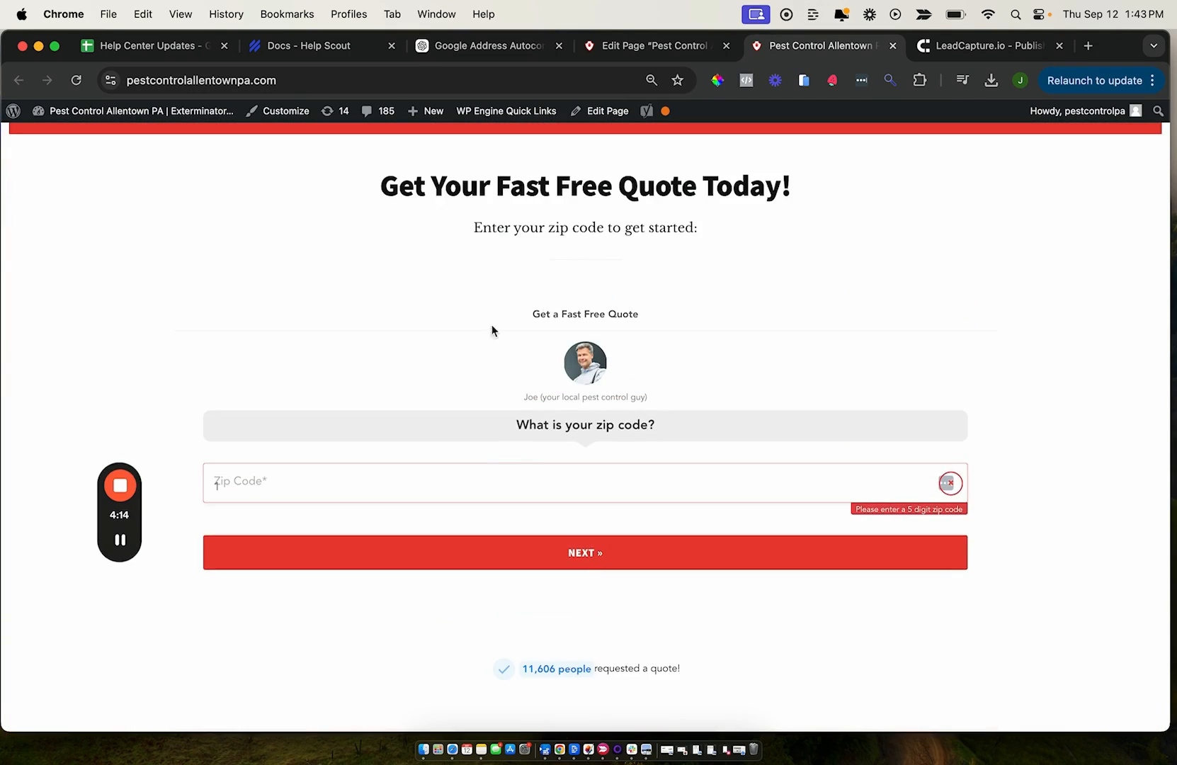
In the page editor, replace the custom HTML under "Get Your Fast Free Quote Today!" with the copied multi-form embed code
click(607, 46)
scroll(664, 379, down, 20)
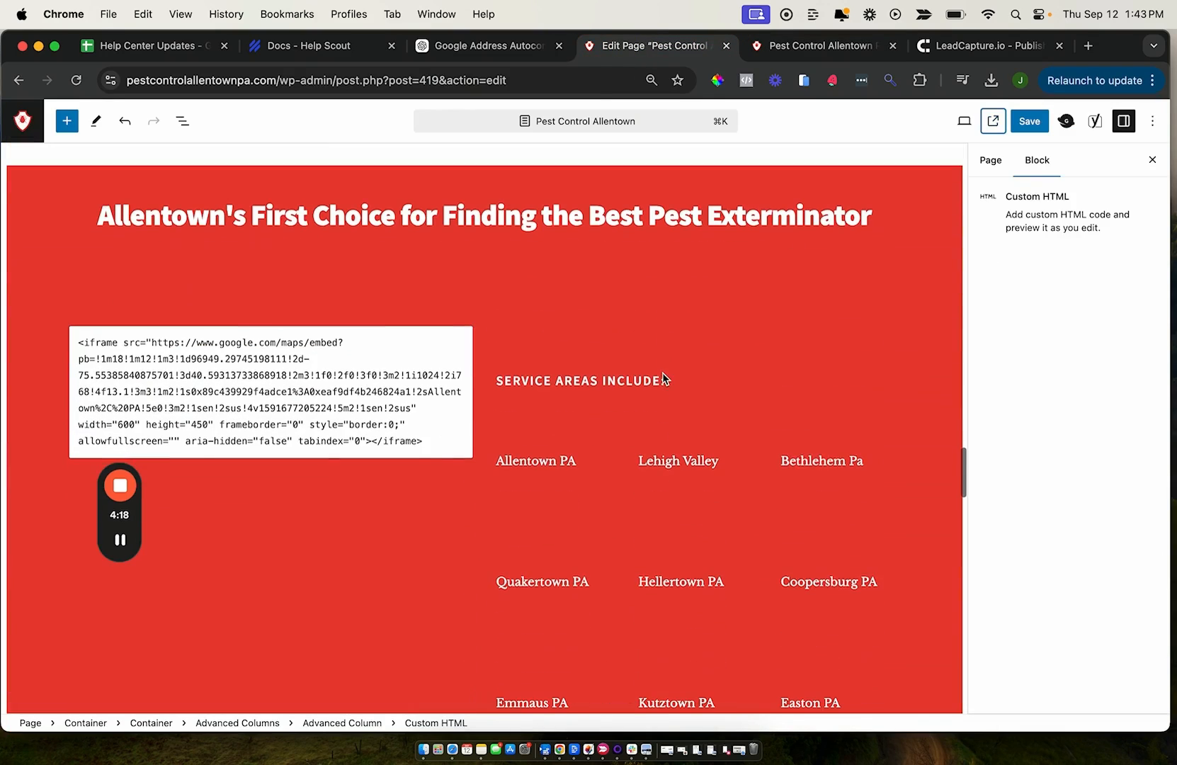
click(210, 359)
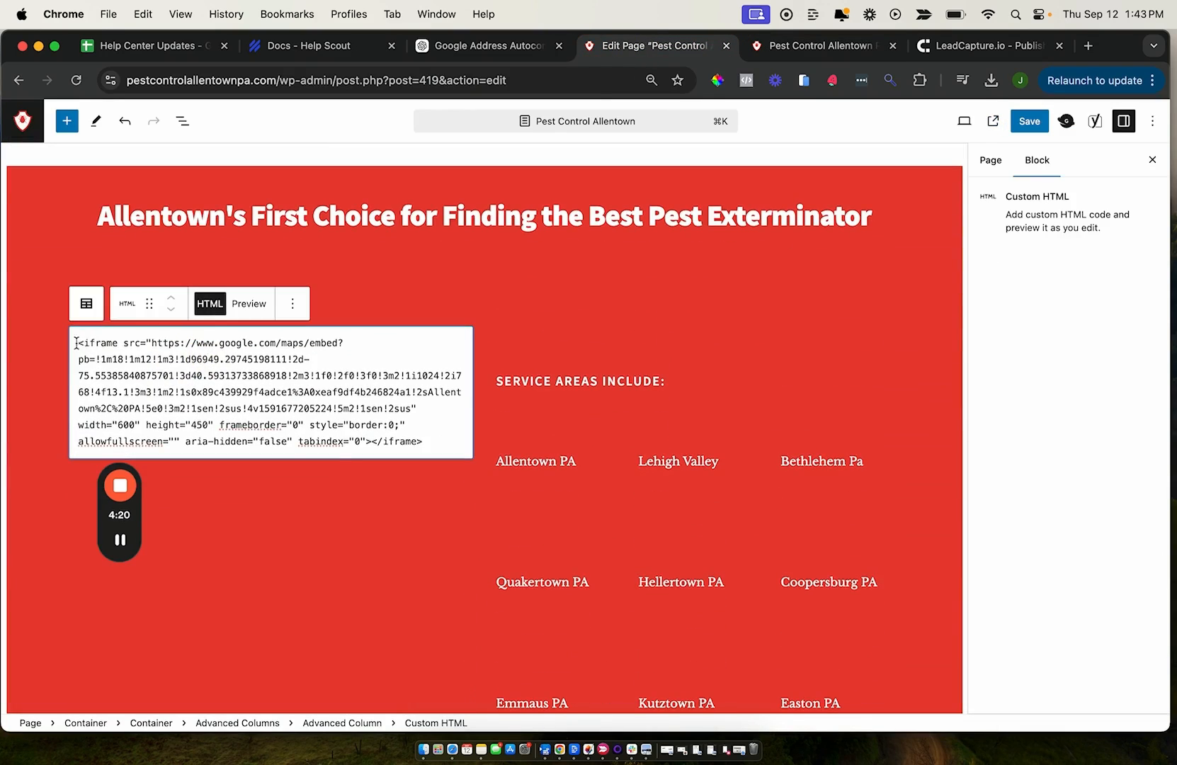
drag(75, 342, 321, 479)
scroll(347, 545, down, 12)
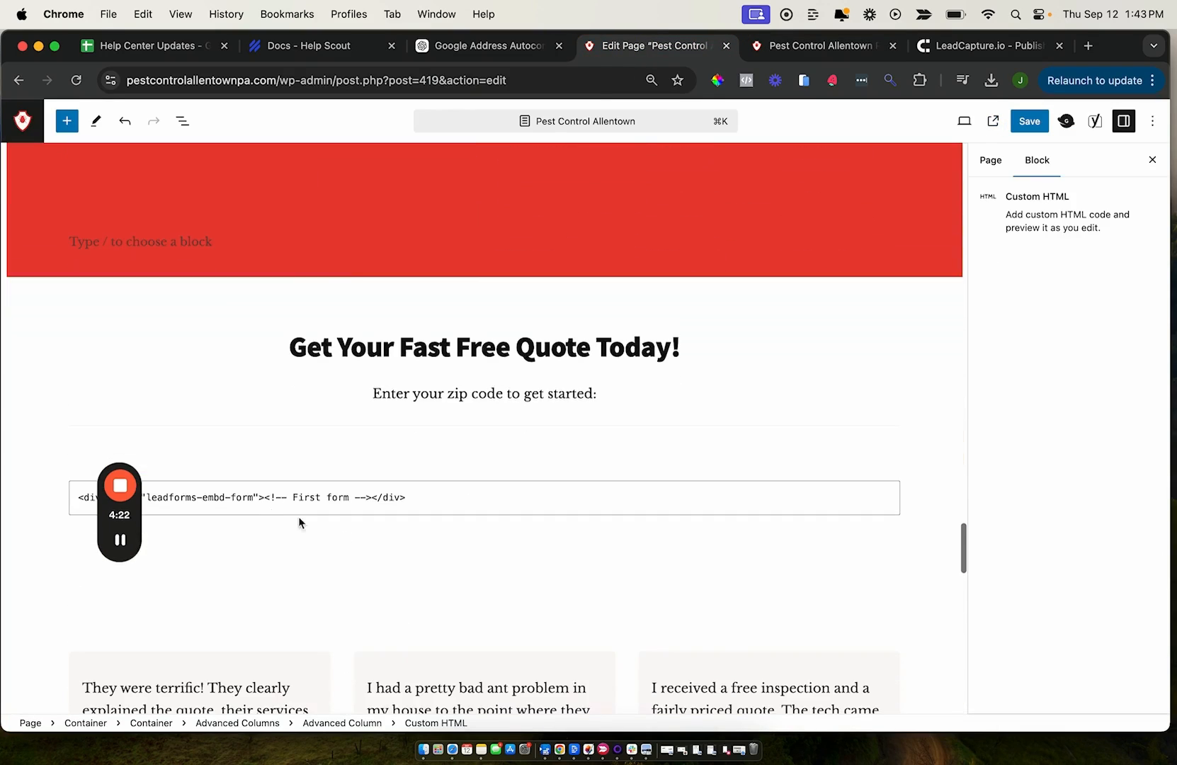
click(268, 495)
scroll(269, 495, down, 2)
triple_click(285, 333)
key(super+v)
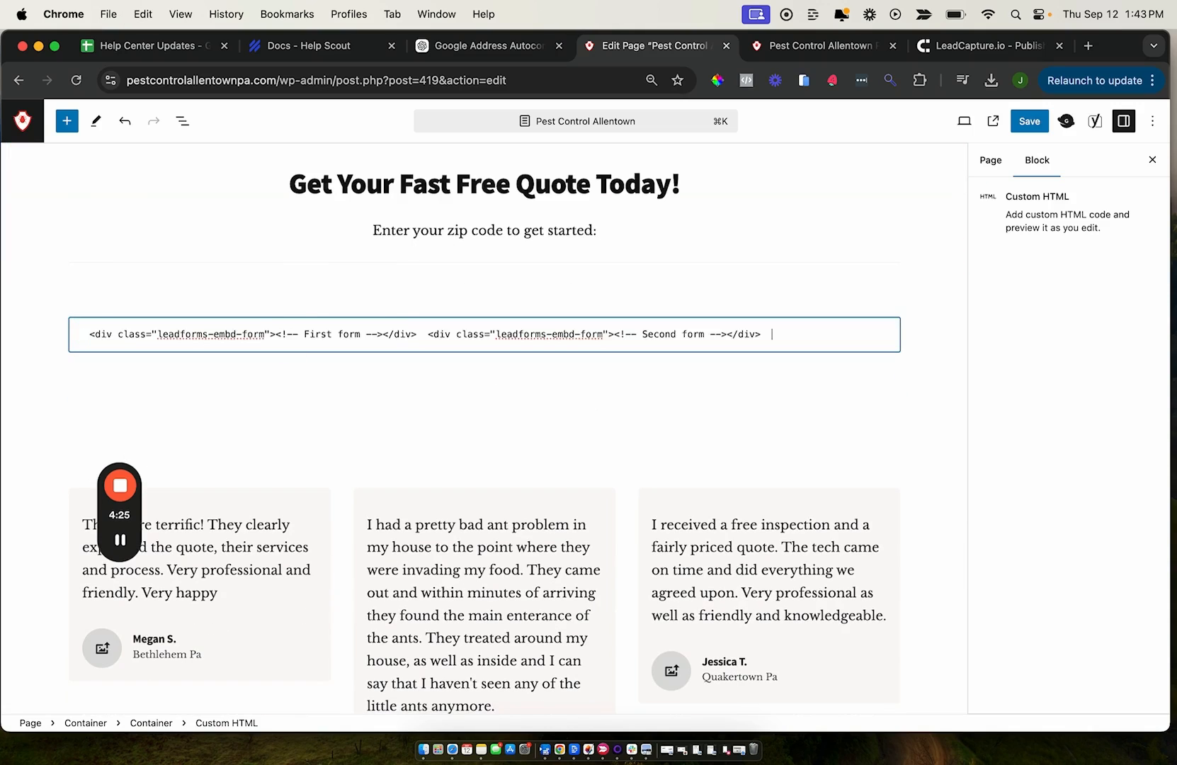
Delete the "First form" div from that block, leaving only the "Second form" div, save the page, and return to the live homepage
drag(413, 333, 91, 334)
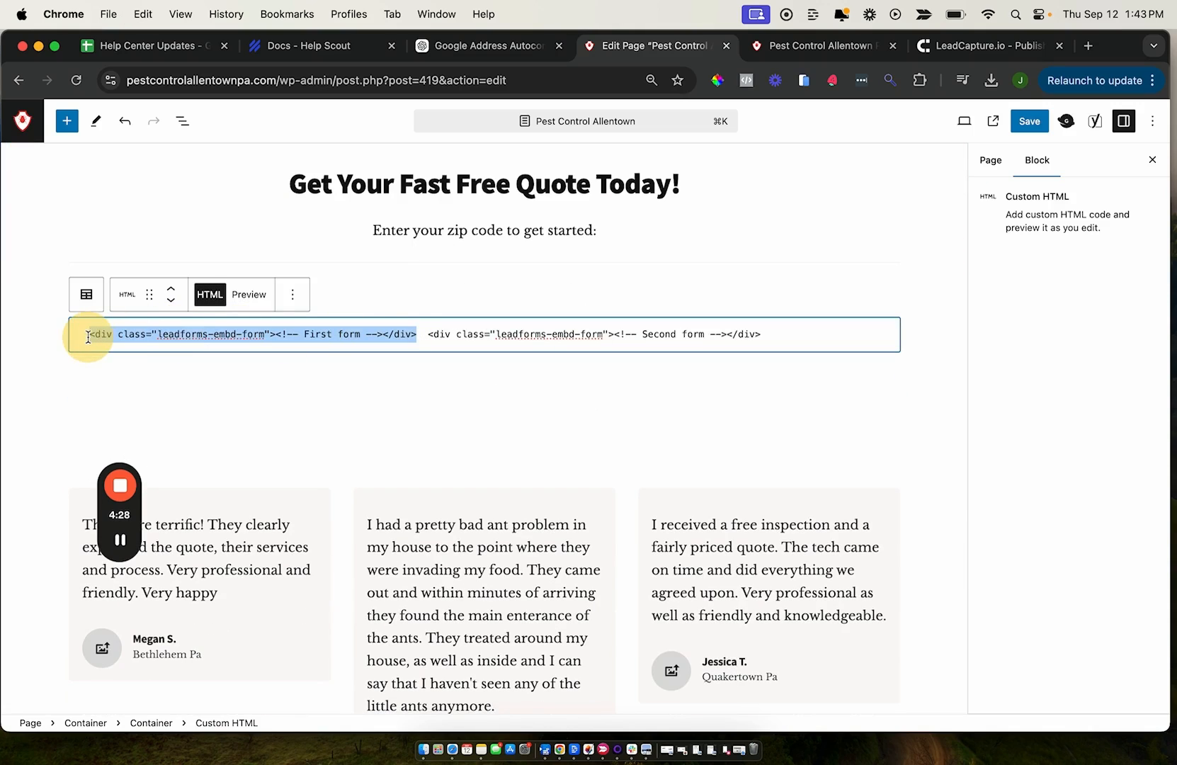
key(BackSpace)
click(434, 334)
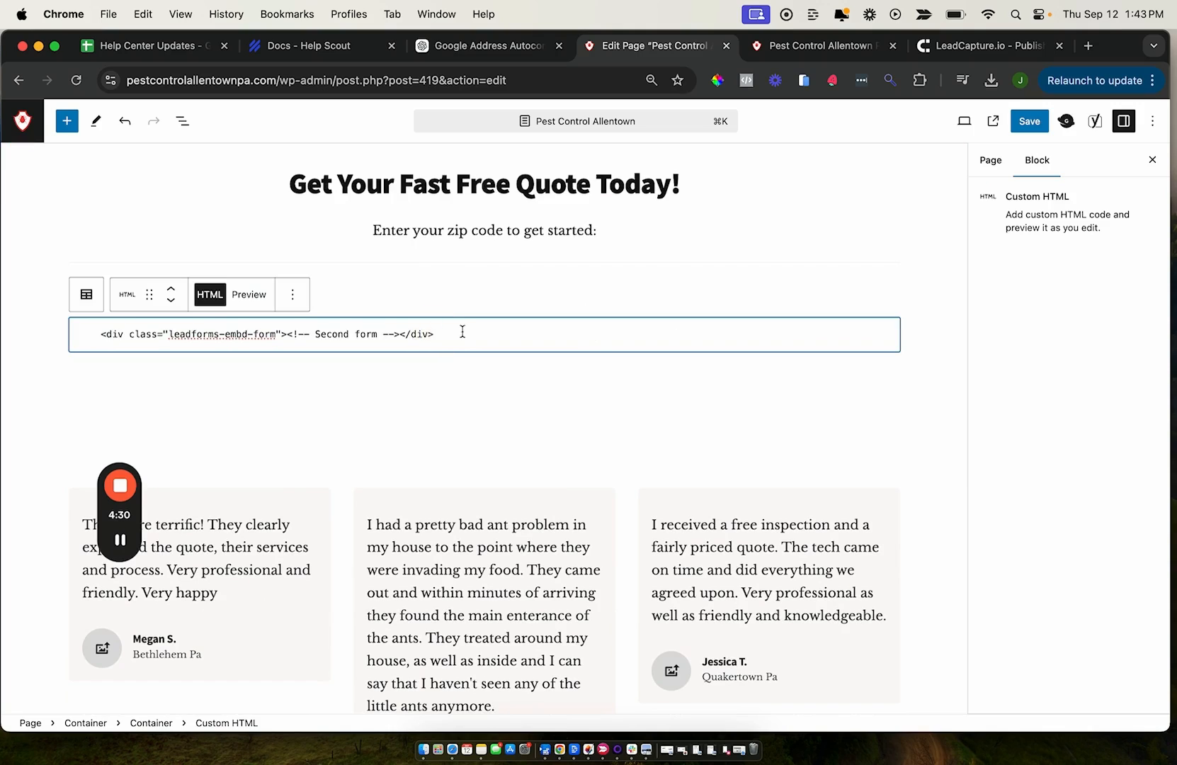
scroll(462, 331, down, 1)
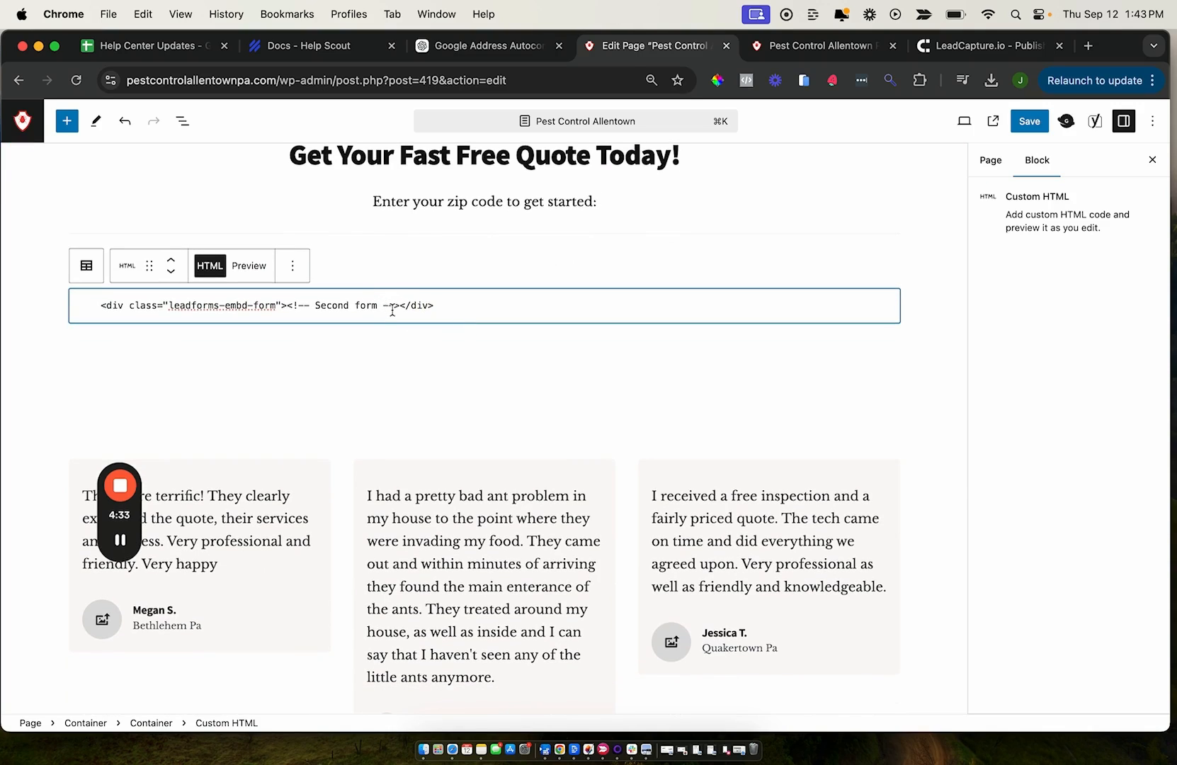
click(1028, 121)
click(807, 45)
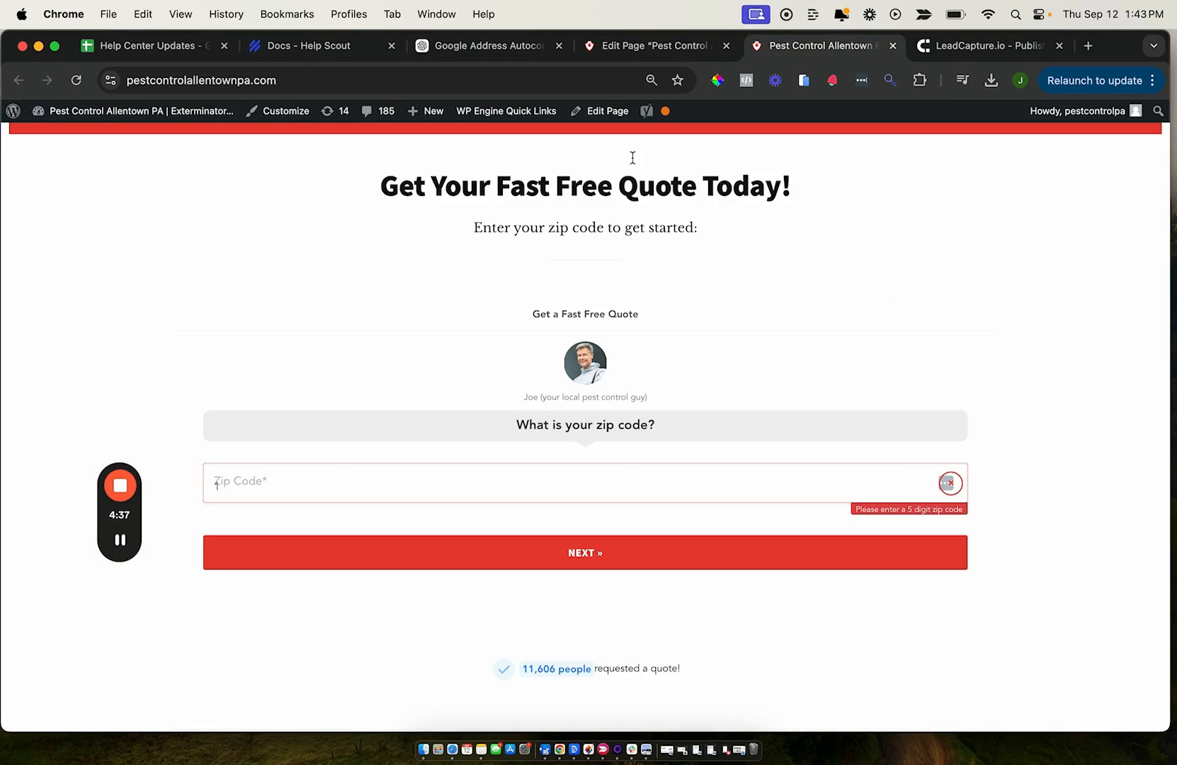
Review the pixel script and embed code sections in LeadCapture.io's publish options, and the hero quote button on the live homepage
click(956, 47)
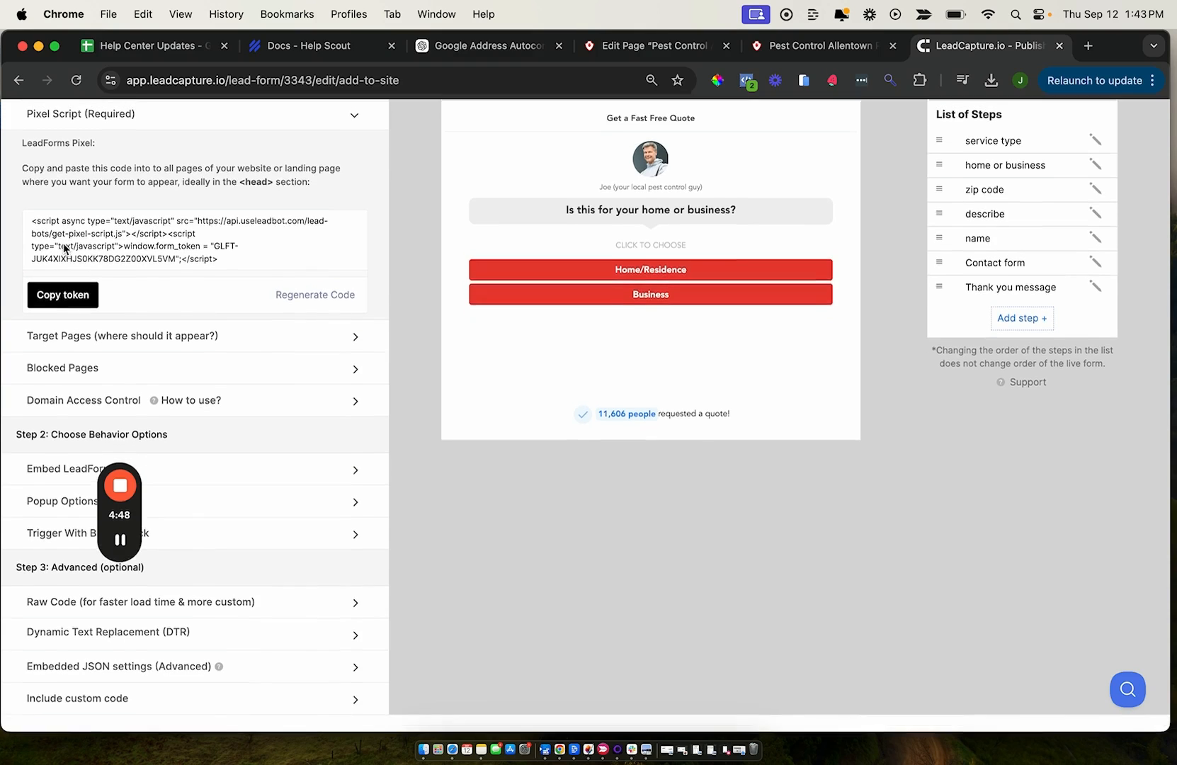
click(44, 489)
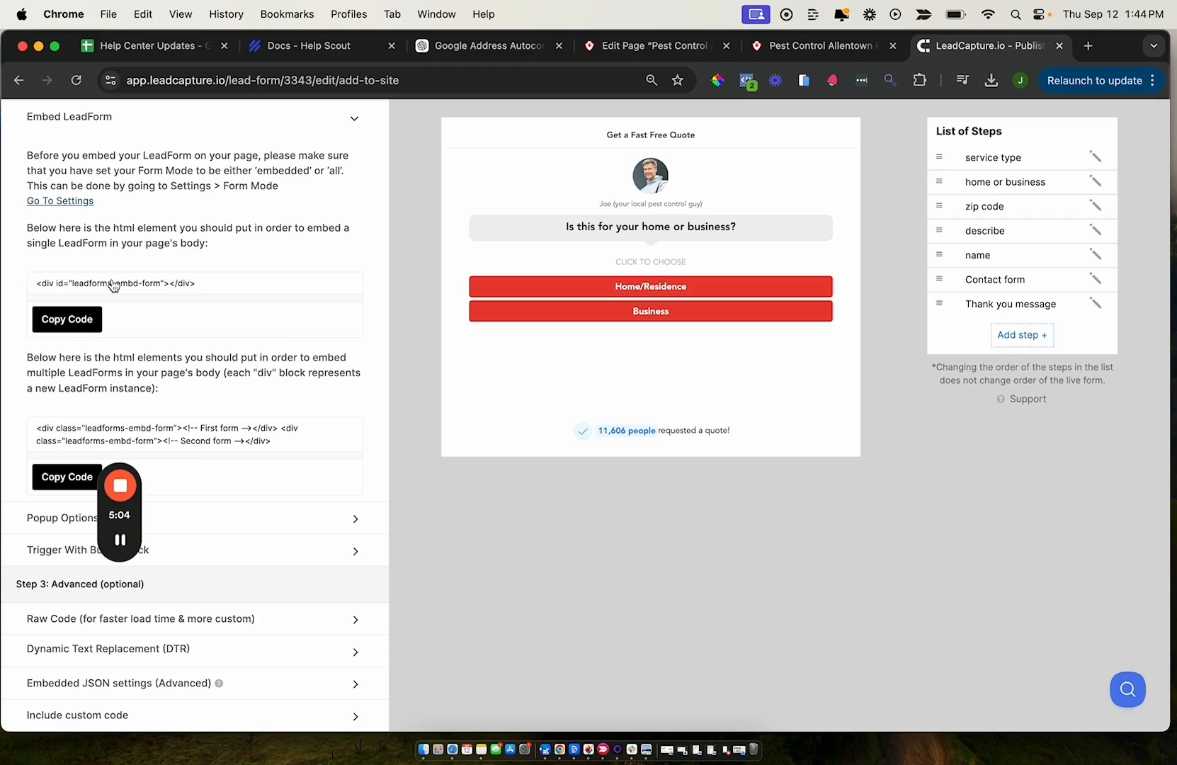
scroll(113, 286, up, 10)
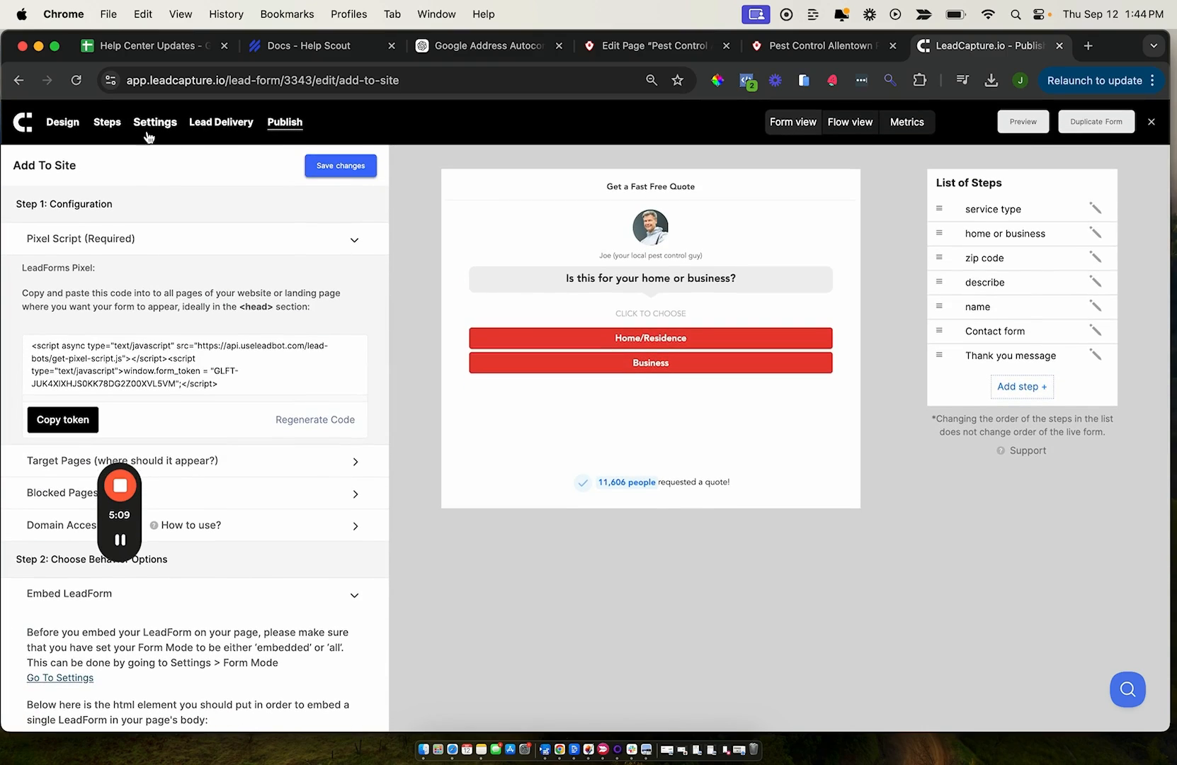
scroll(121, 356, down, 10)
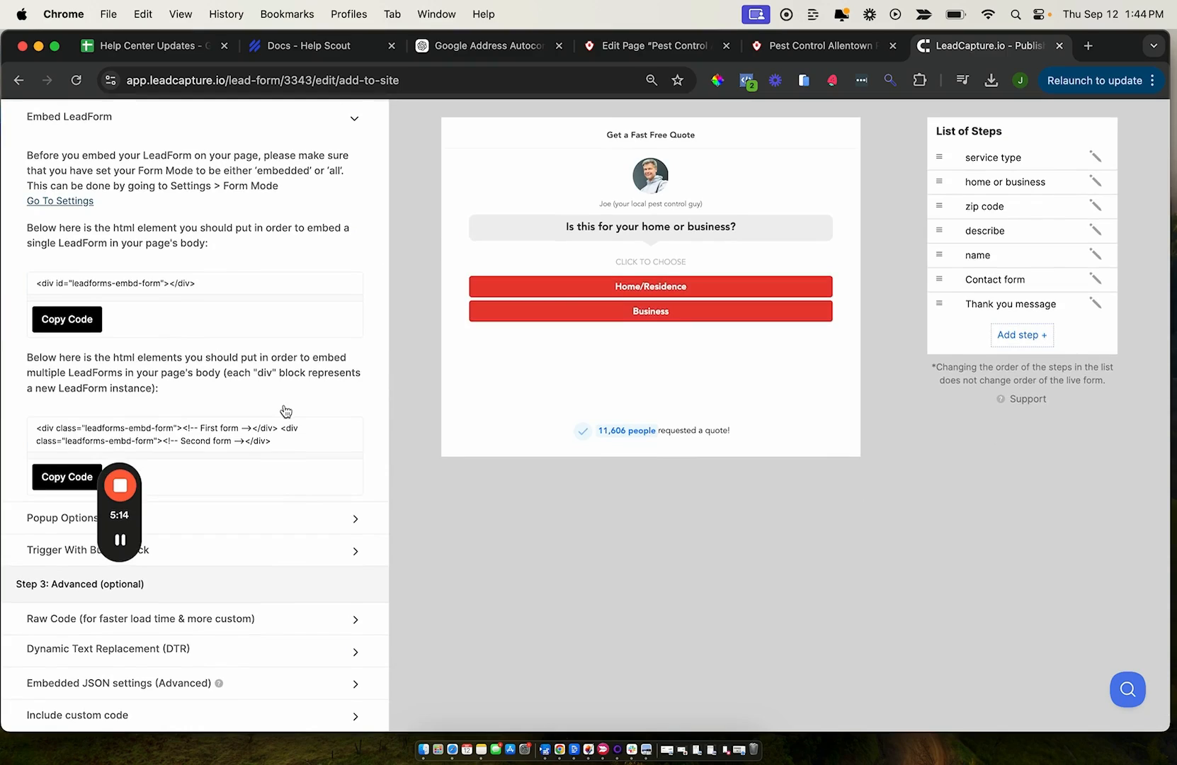
scroll(433, 225, up, 10)
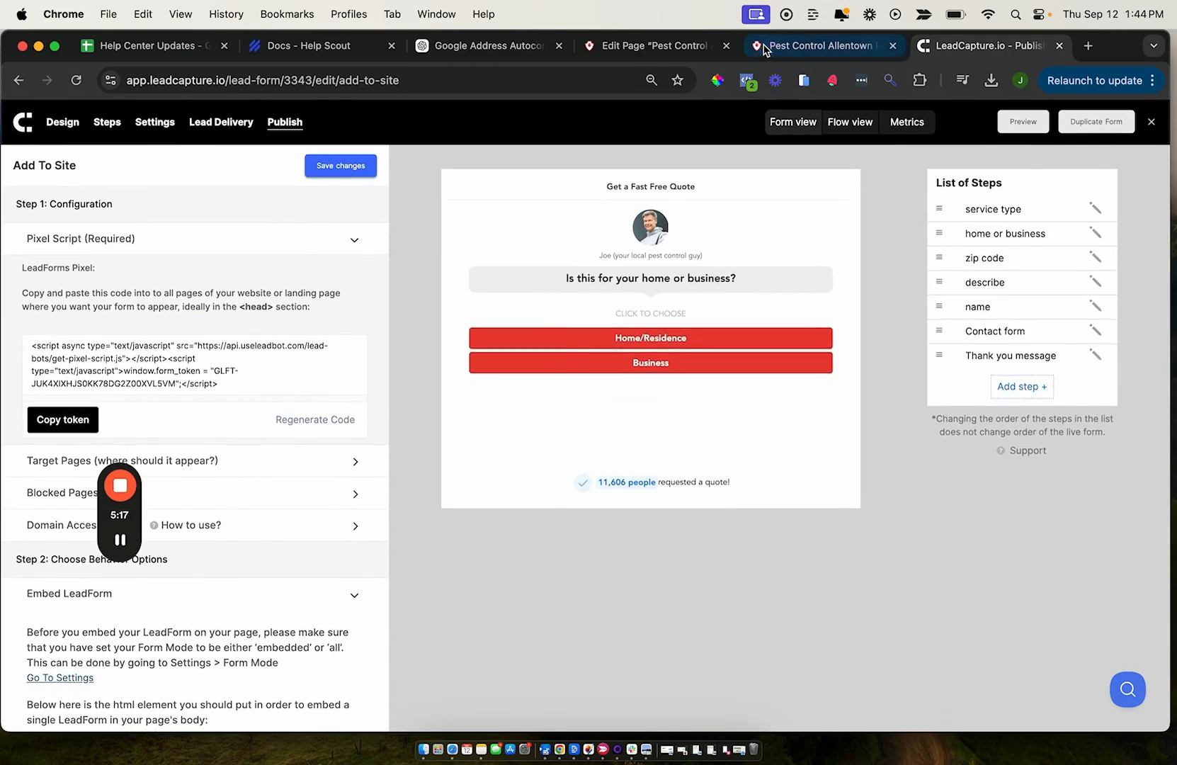
click(768, 46)
scroll(607, 271, up, 15)
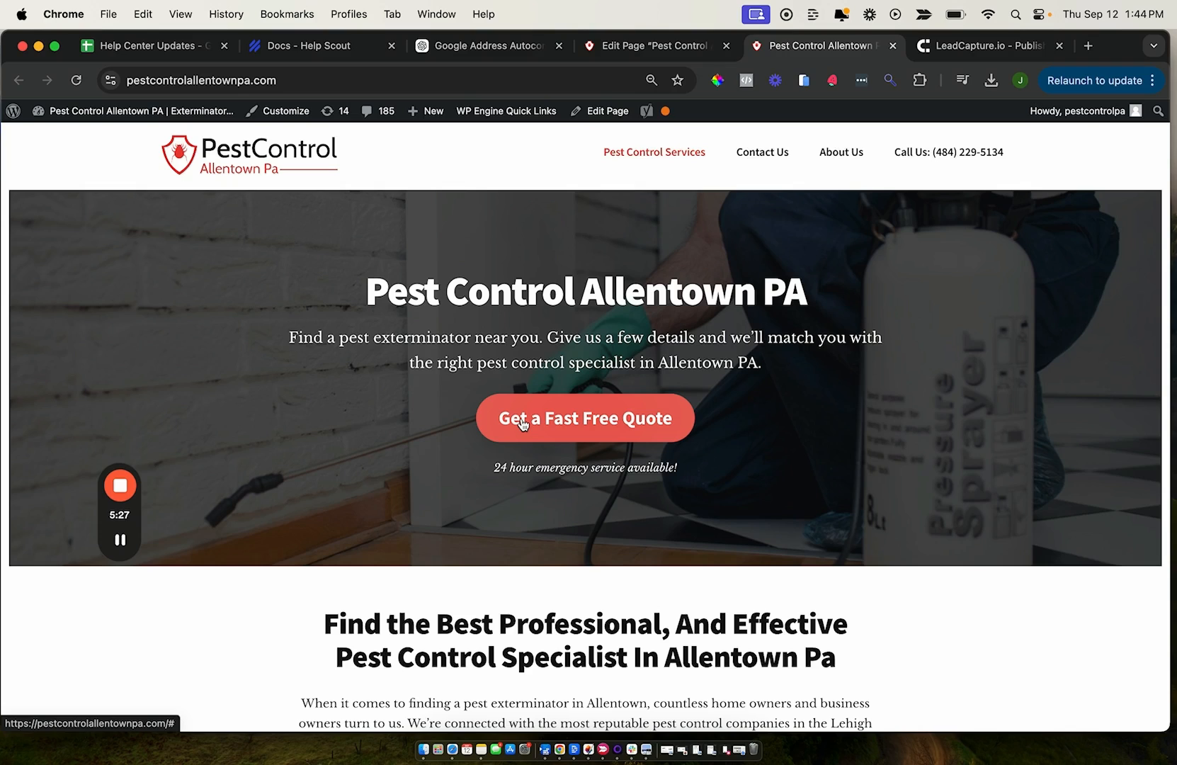
In the LeadCapture.io form settings, set the form mode to All, turn off Timed Popup, and save the changes
click(974, 54)
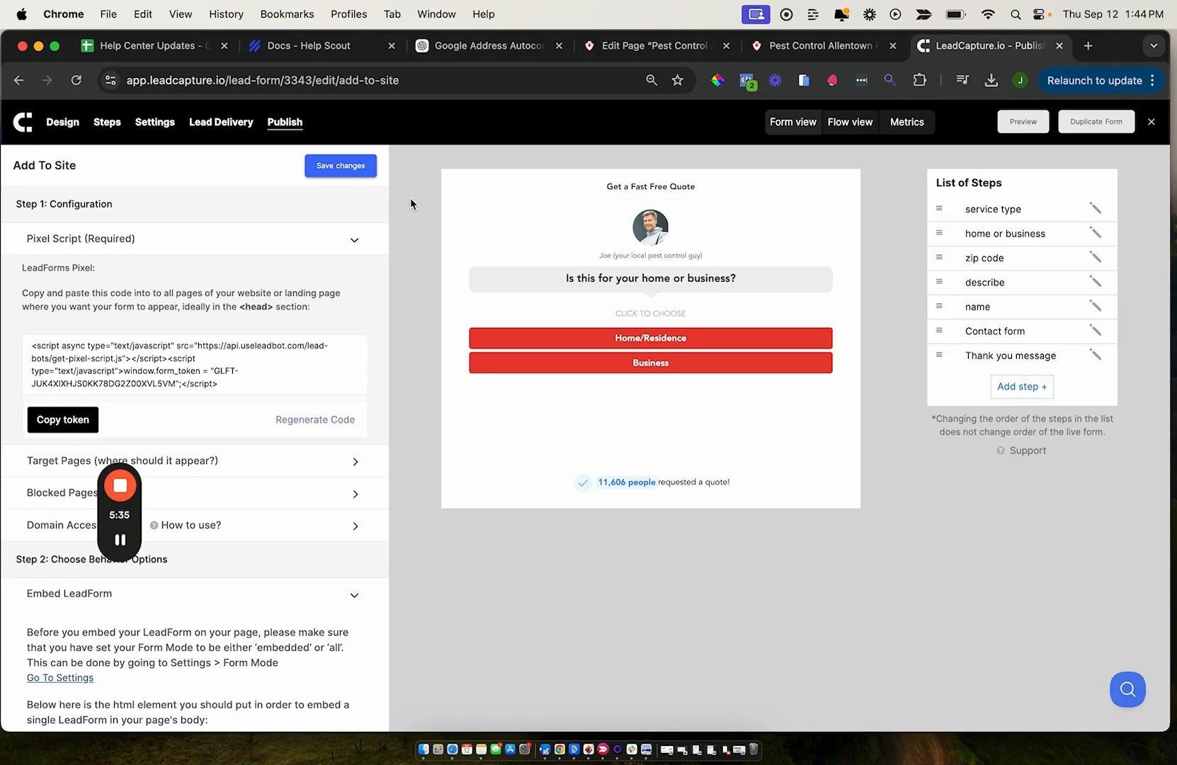
click(154, 123)
click(289, 244)
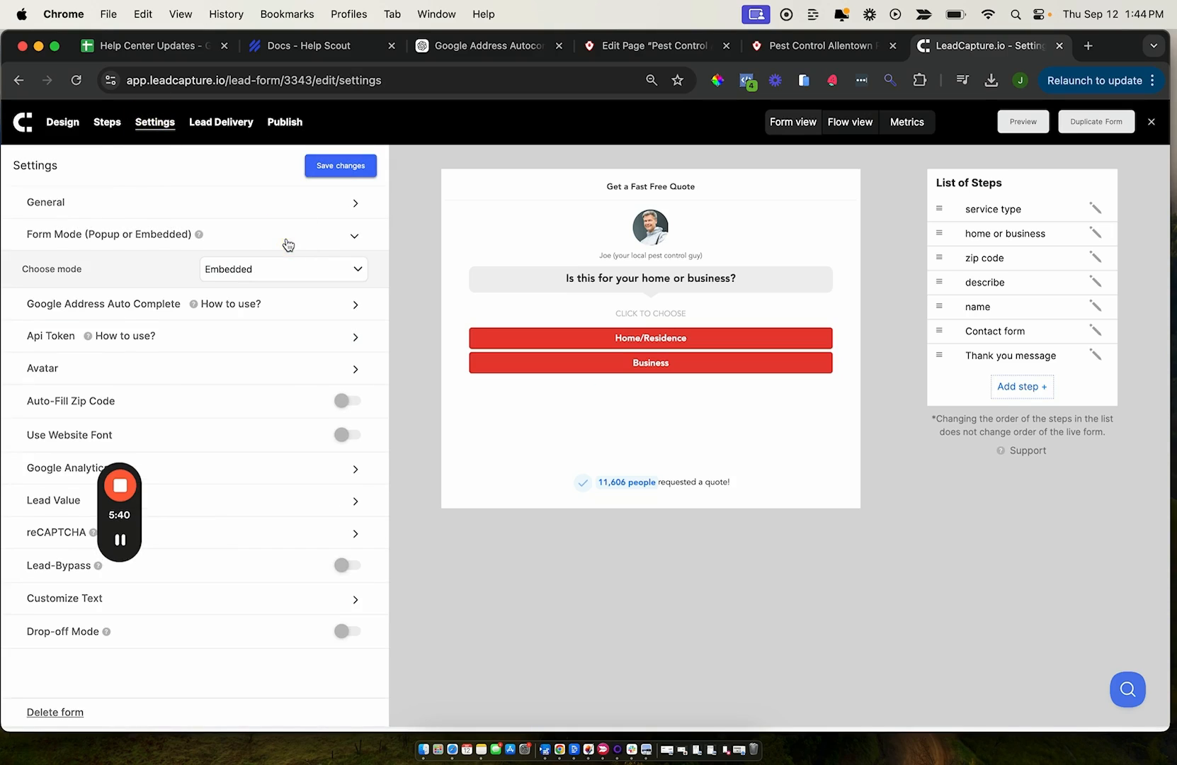
click(238, 271)
click(225, 304)
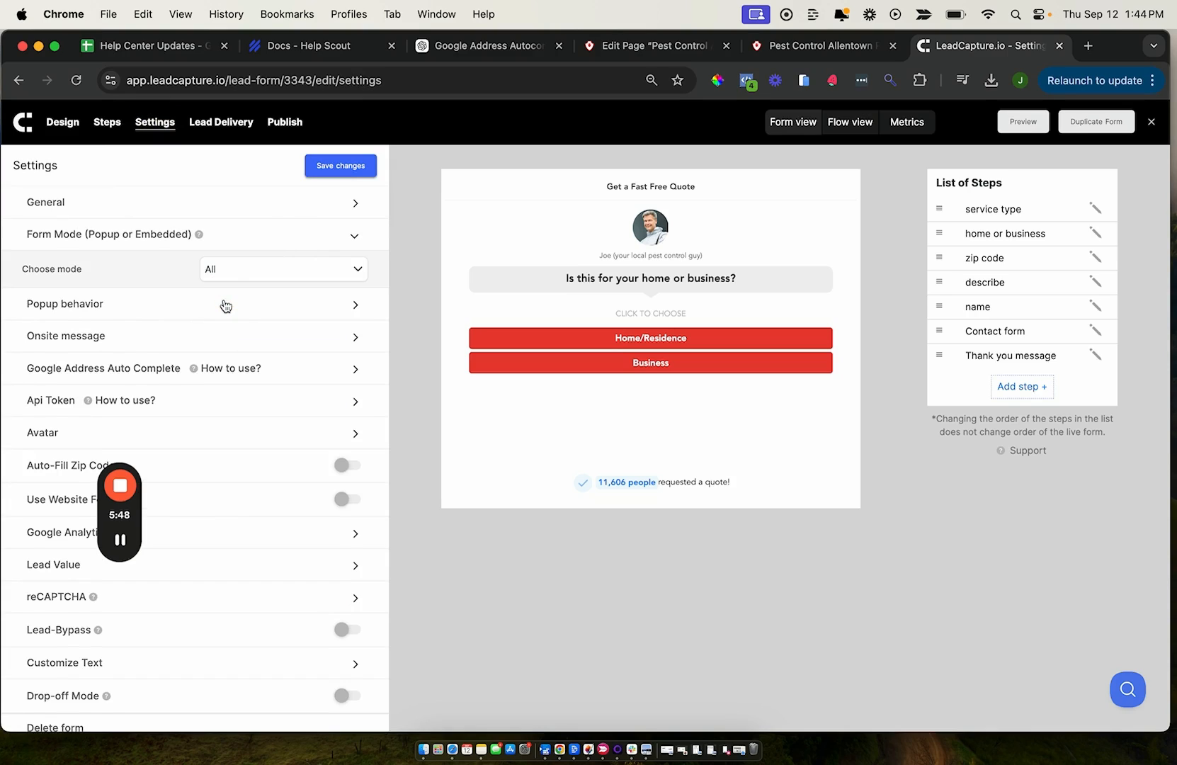
click(226, 305)
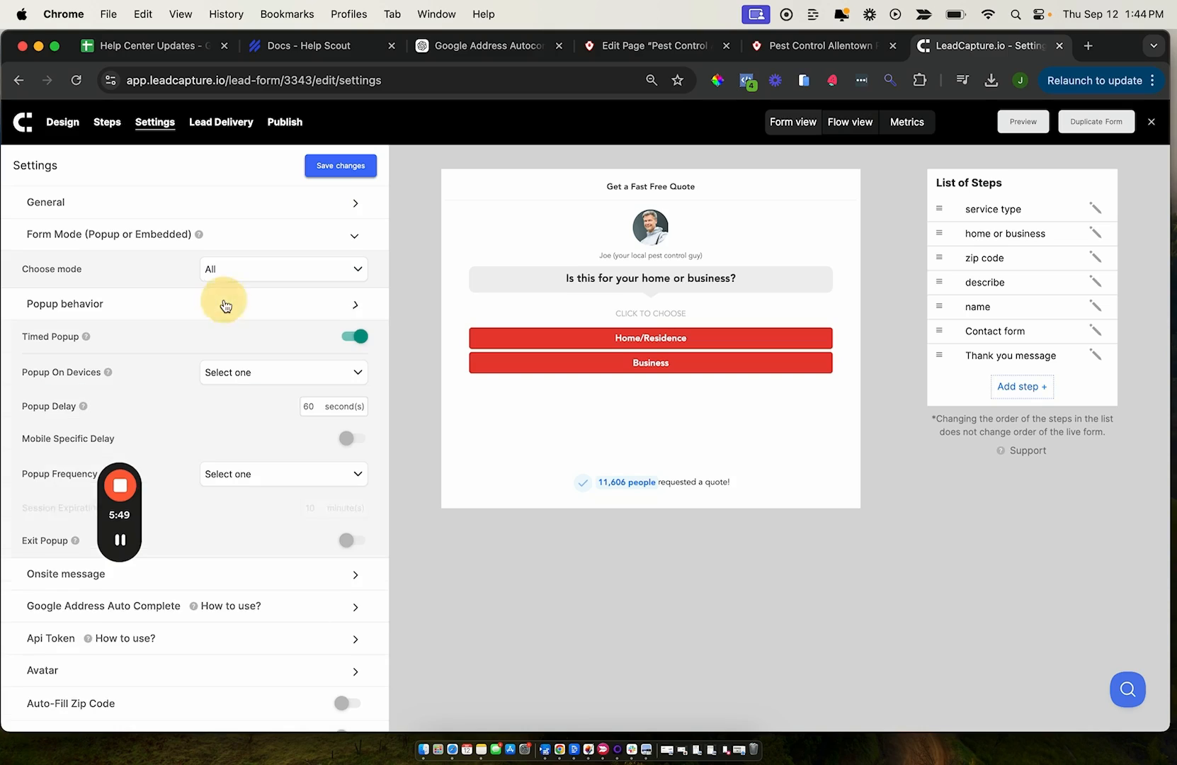
click(356, 337)
click(341, 168)
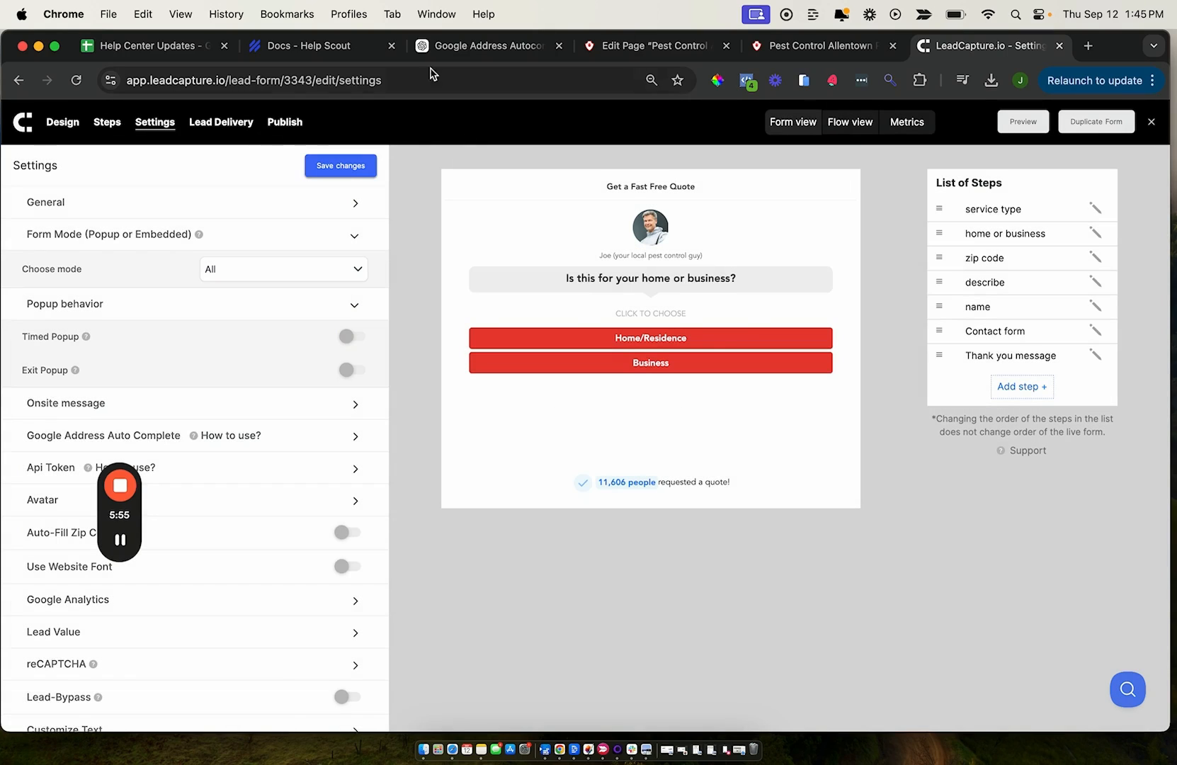
Switch to the WordPress page editor, select the hero's "Get a Fast Free Quote" button and check its # link
click(808, 46)
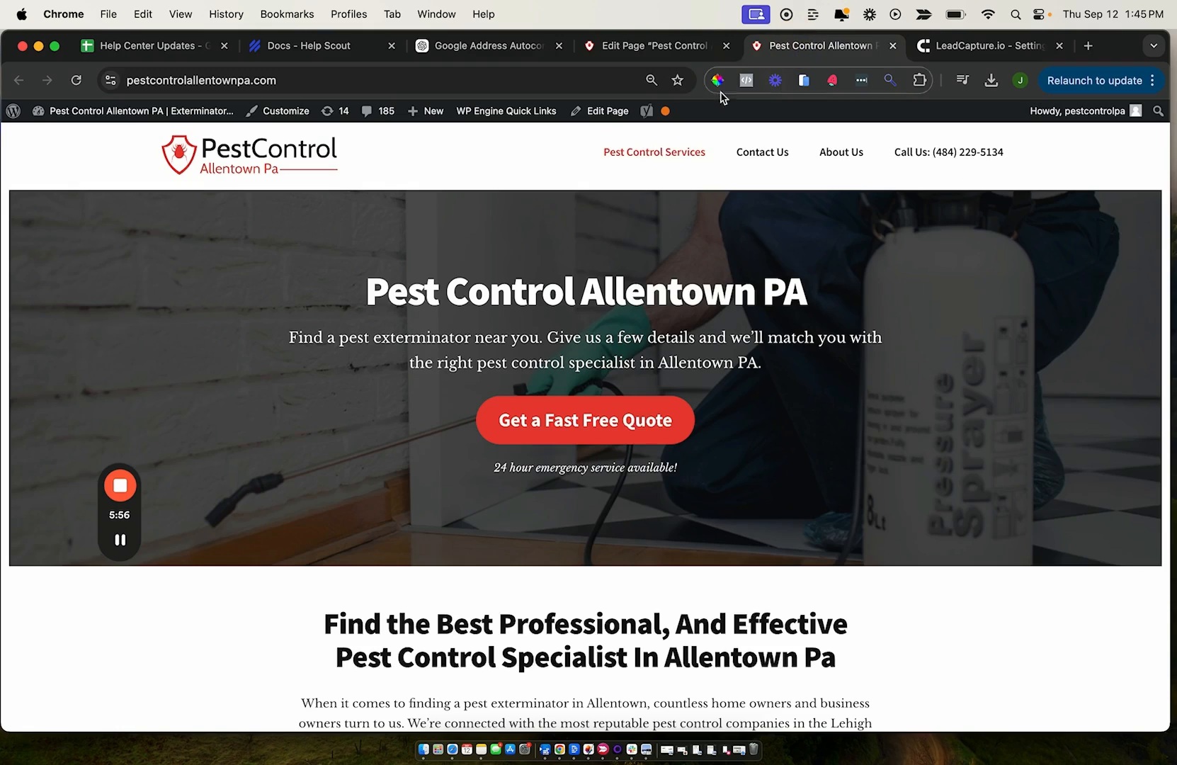
click(649, 49)
scroll(641, 284, up, 5)
scroll(641, 284, up, 5)
click(439, 500)
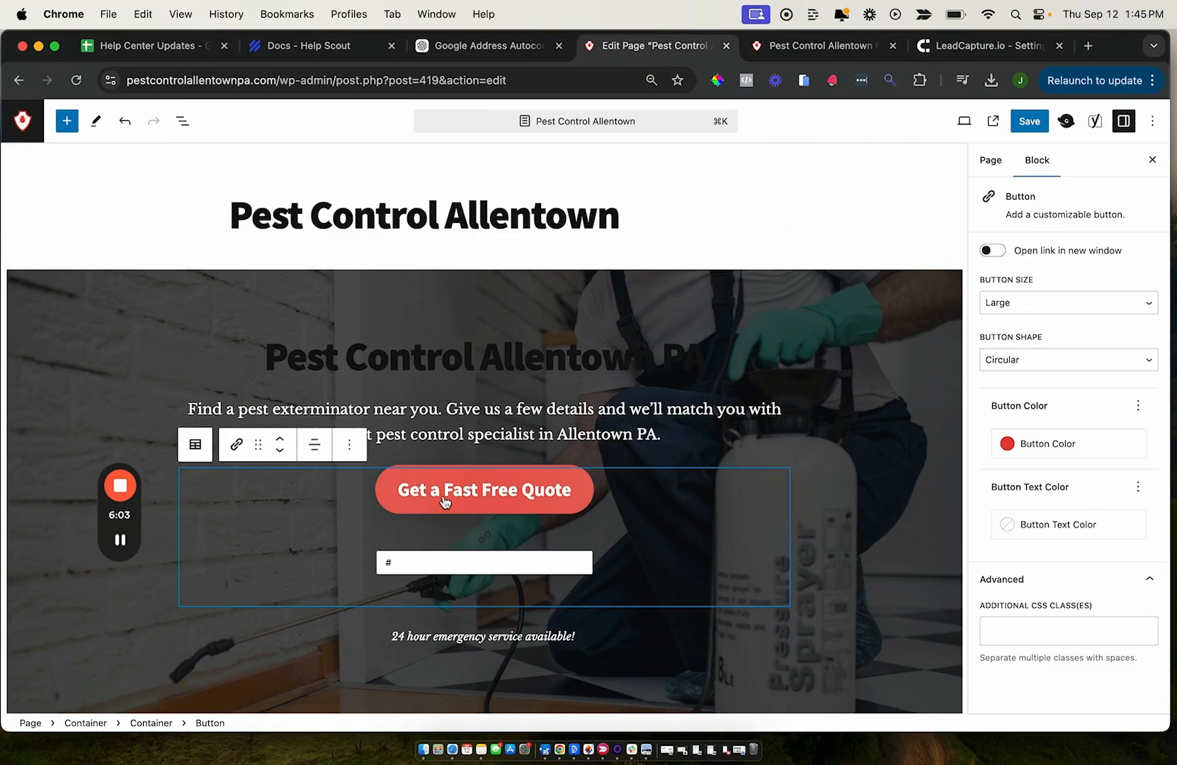
click(400, 561)
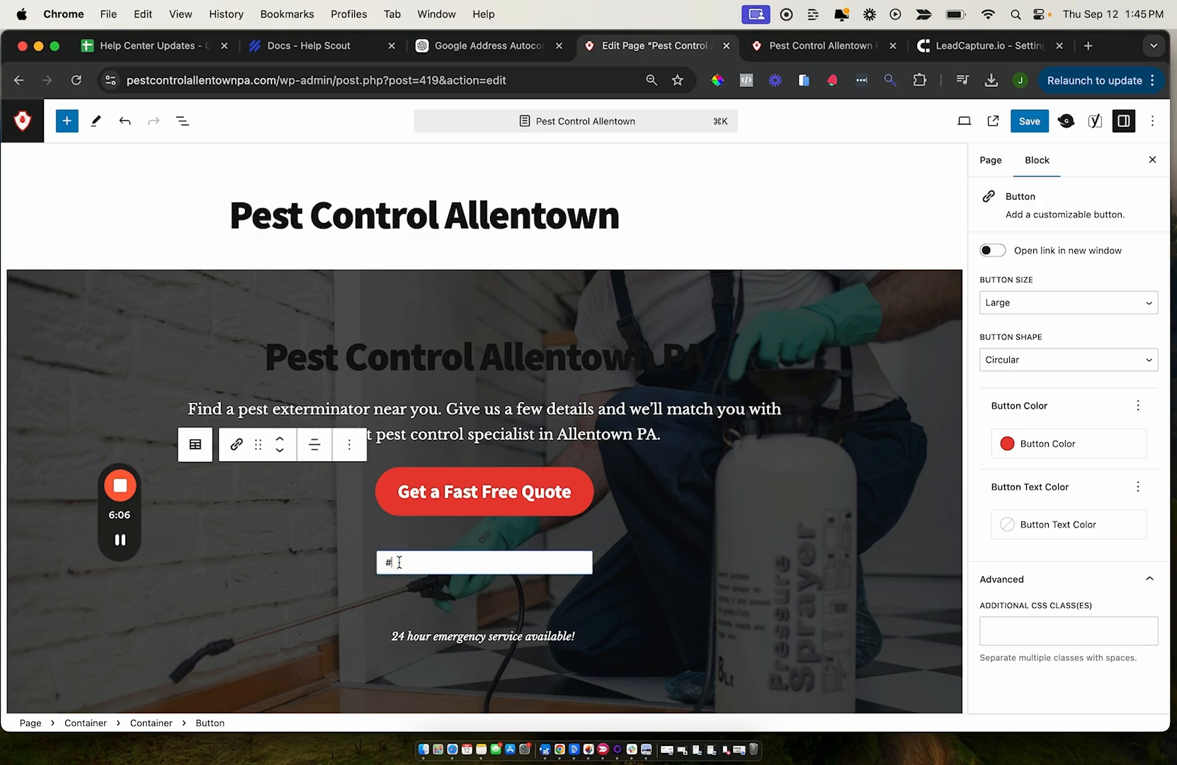
drag(399, 562, 390, 562)
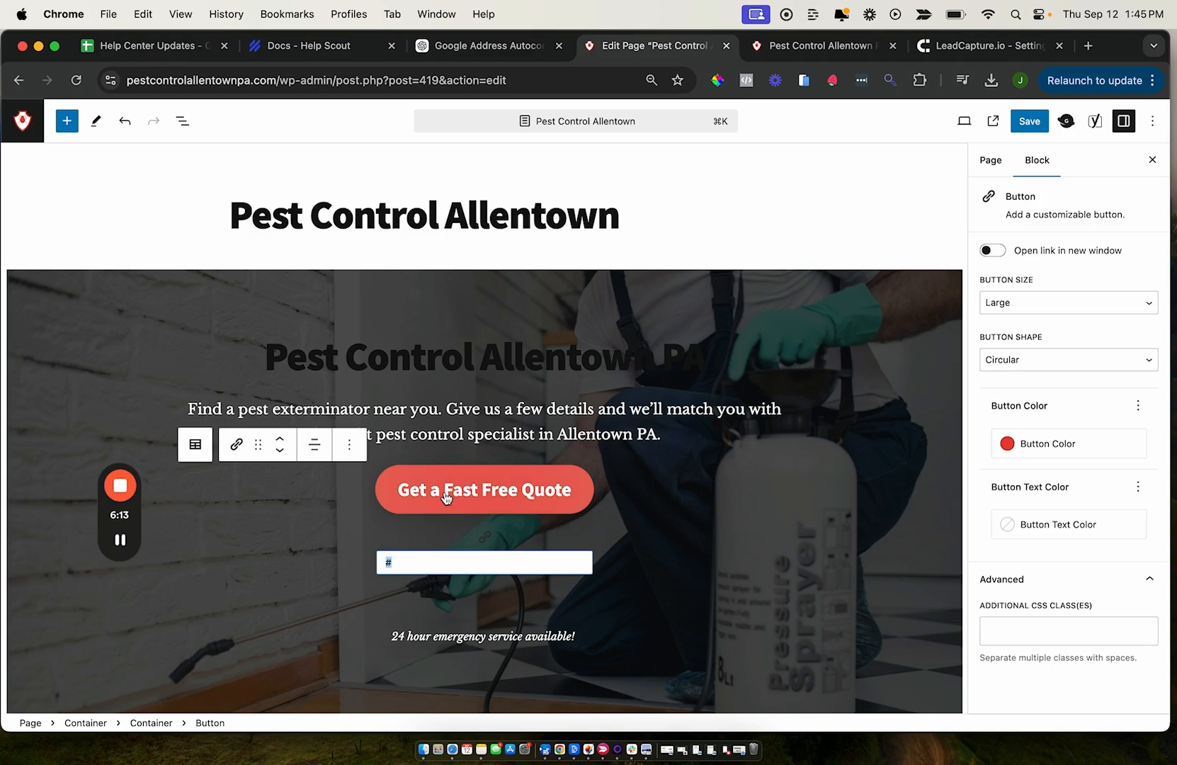
Copy the class name "leadforms-trigger-el" from the Trigger With Button Click code in LeadCapture.io's publish options
click(977, 44)
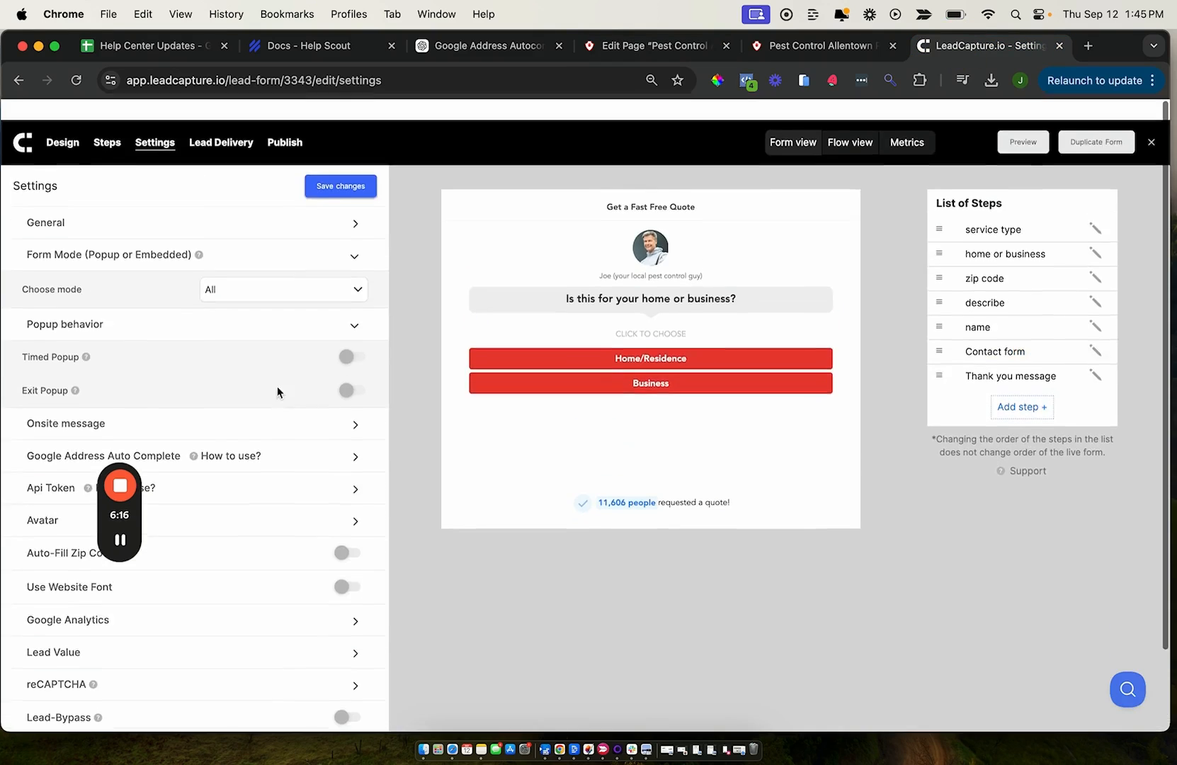
click(291, 122)
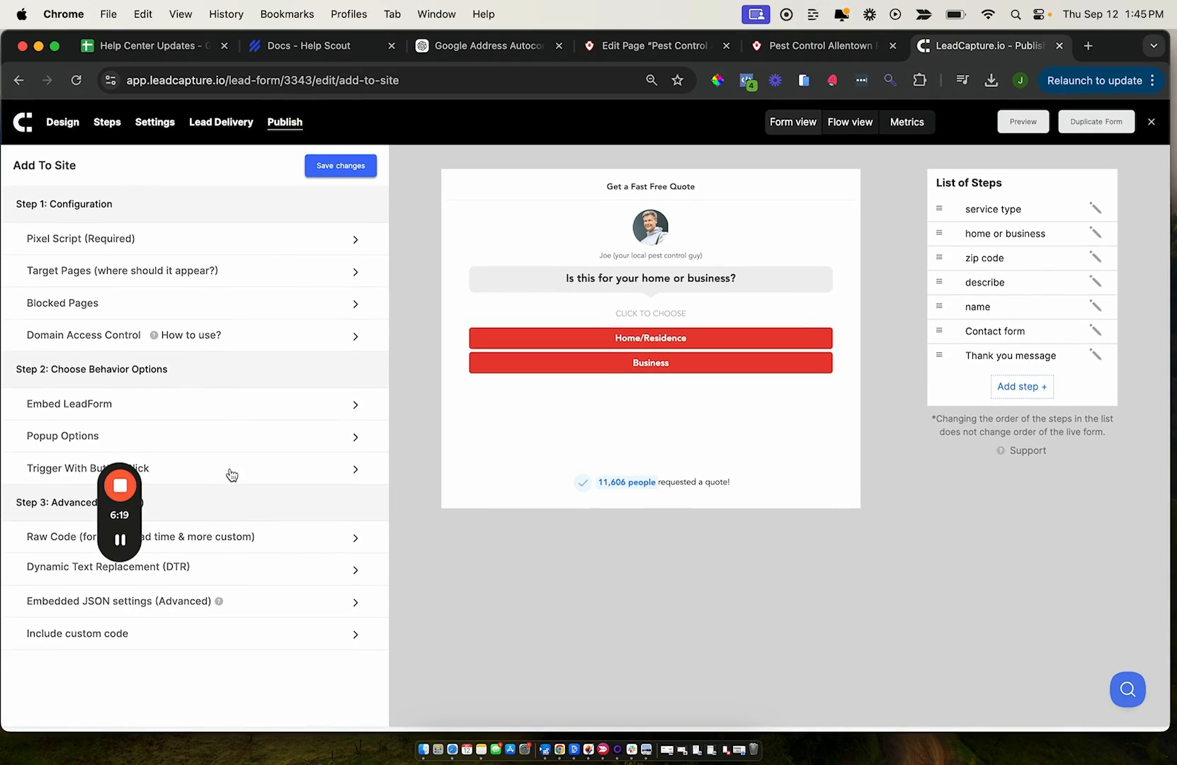
click(309, 471)
scroll(309, 471, down, 3)
scroll(309, 471, down, 2)
drag(95, 233, 178, 235)
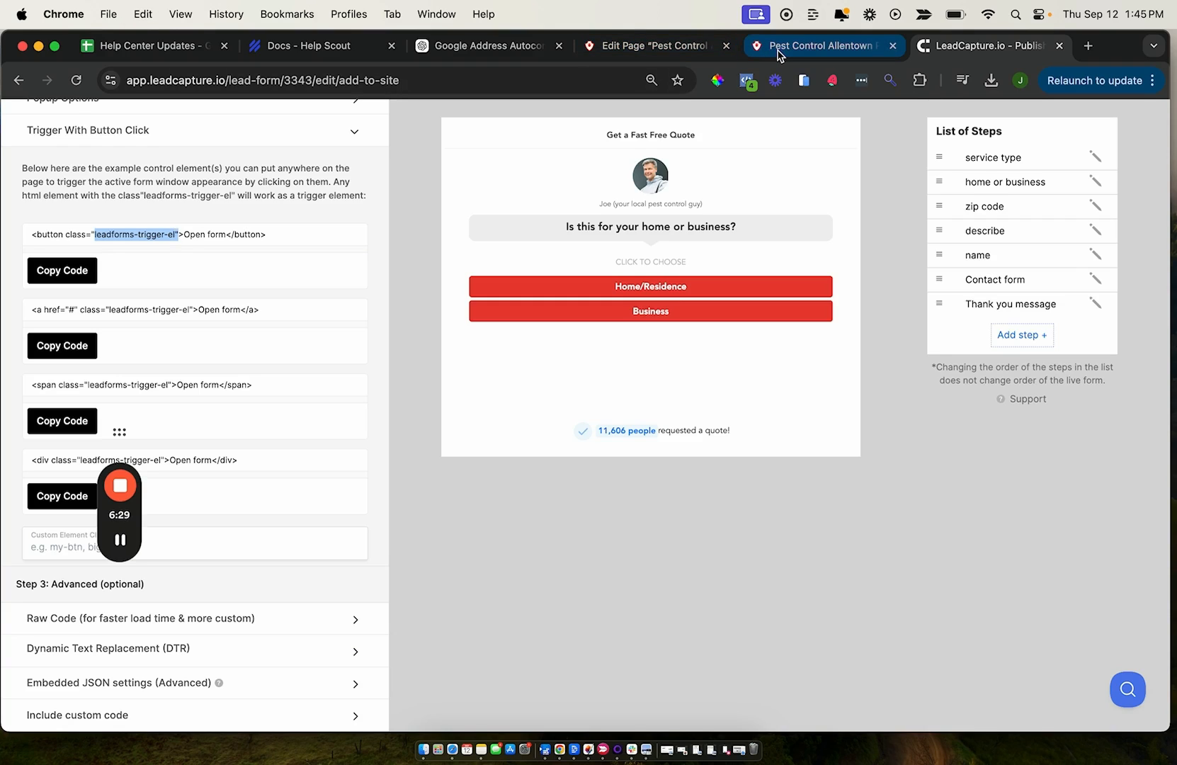
Add "leadforms-trigger-el" as an additional CSS class on the hero quote button in WordPress and save the page
click(635, 49)
click(996, 623)
text(leadforms-trigger-el")
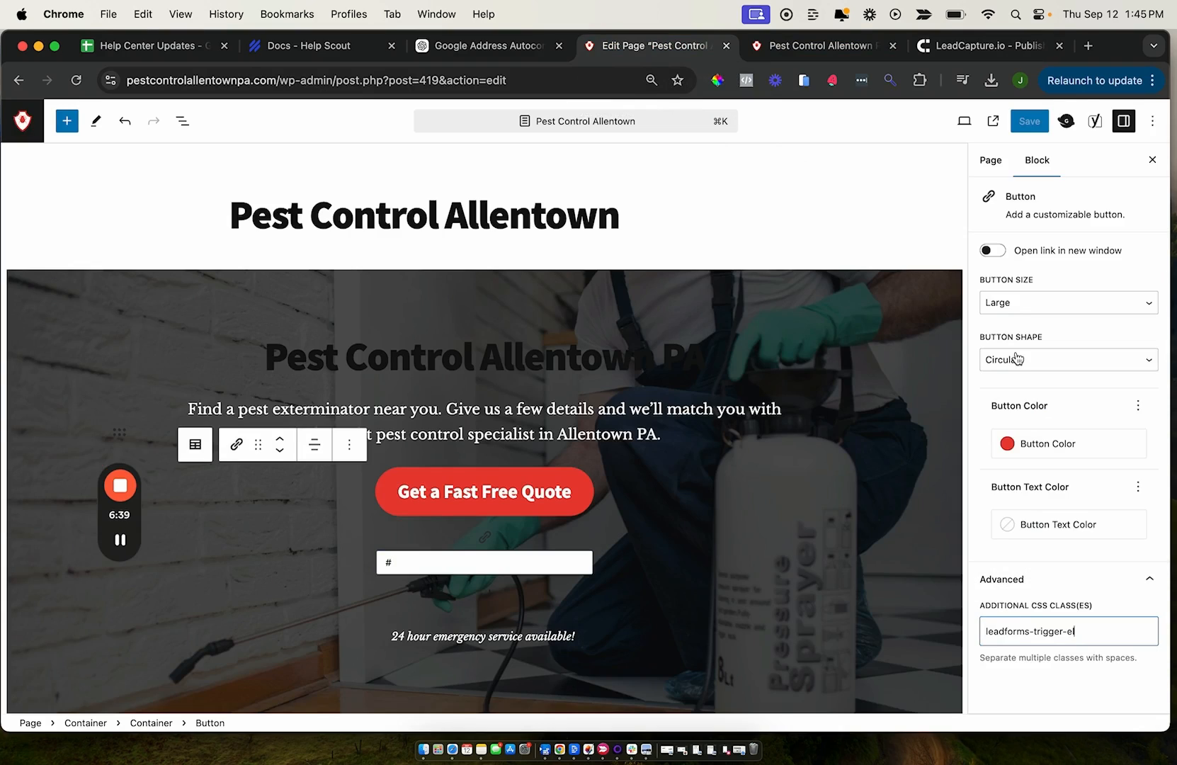
click(1028, 123)
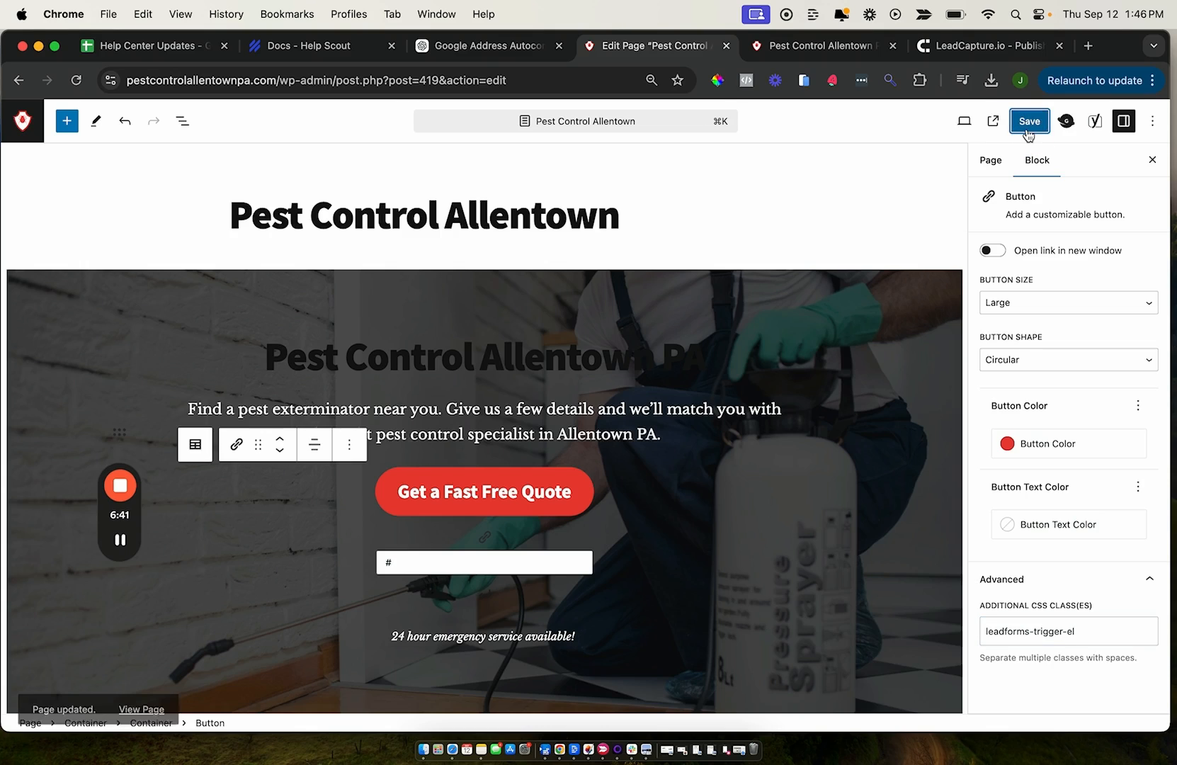
Open the live homepage and test that the "Get a Fast Free Quote" button opens the form popup
click(989, 123)
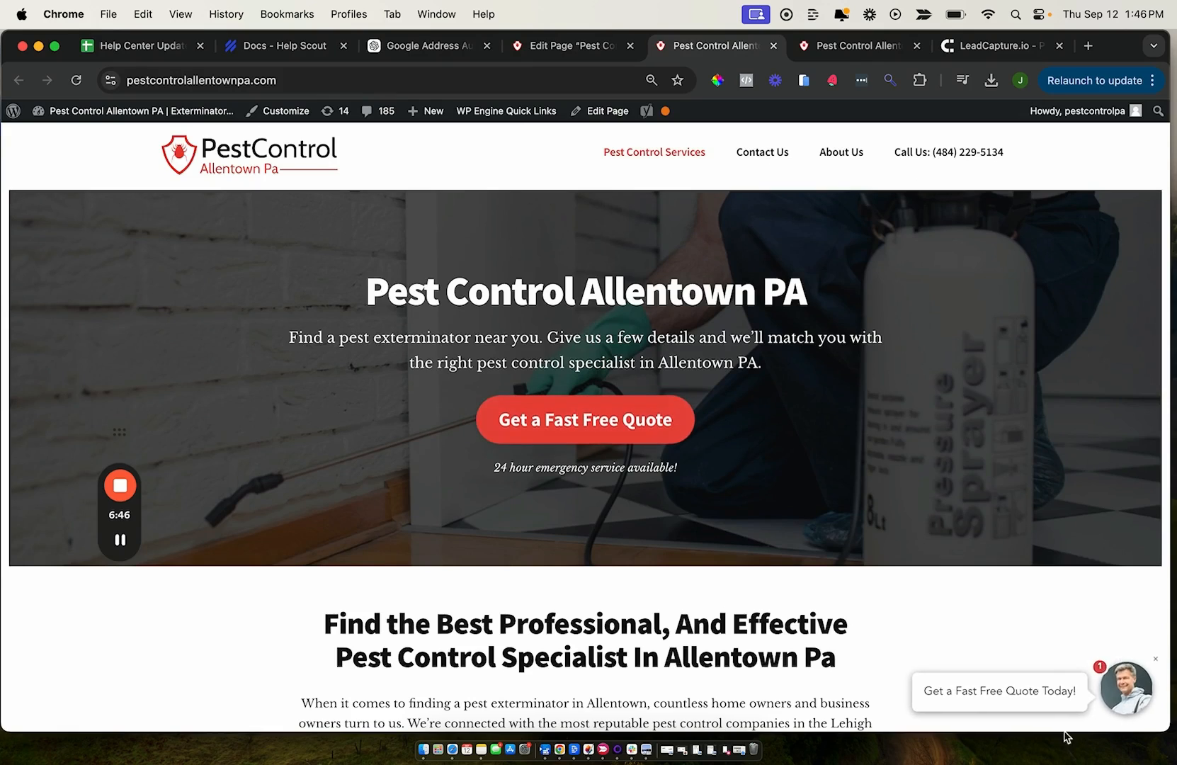
click(598, 424)
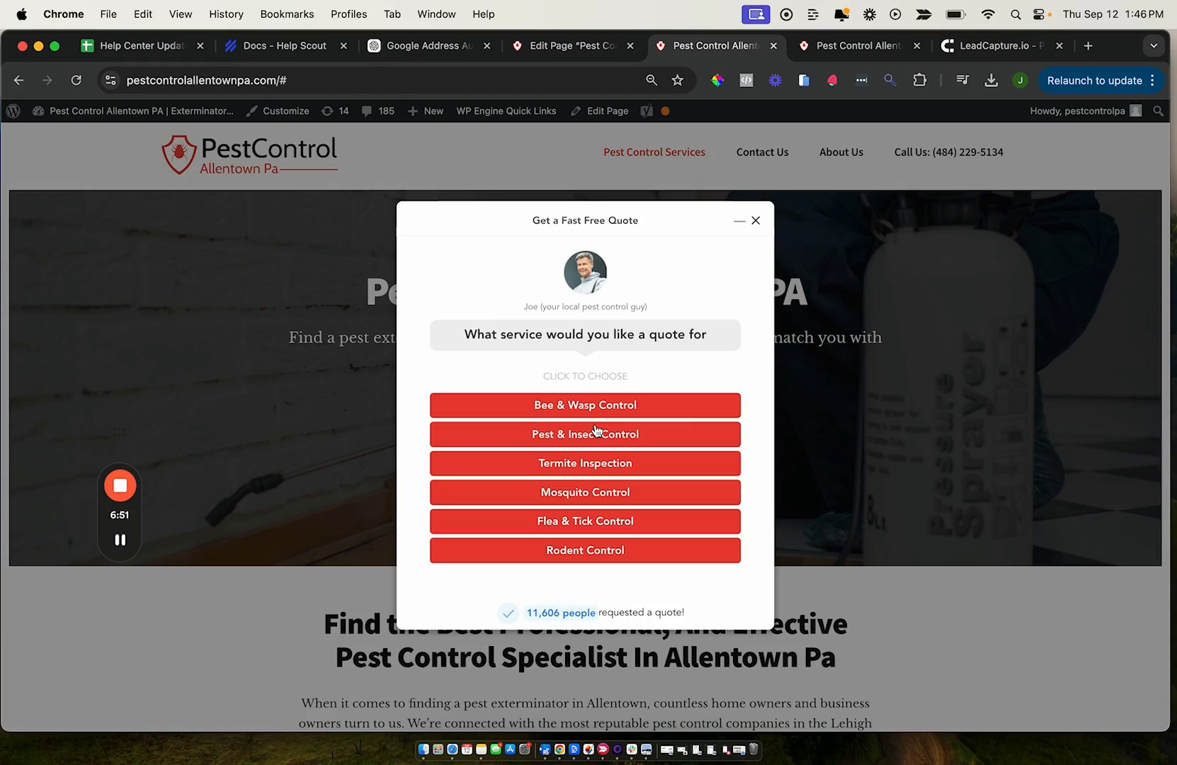
Close the quote form popup and look over the embedded form sections further down the live homepage
click(933, 354)
scroll(931, 348, down, 20)
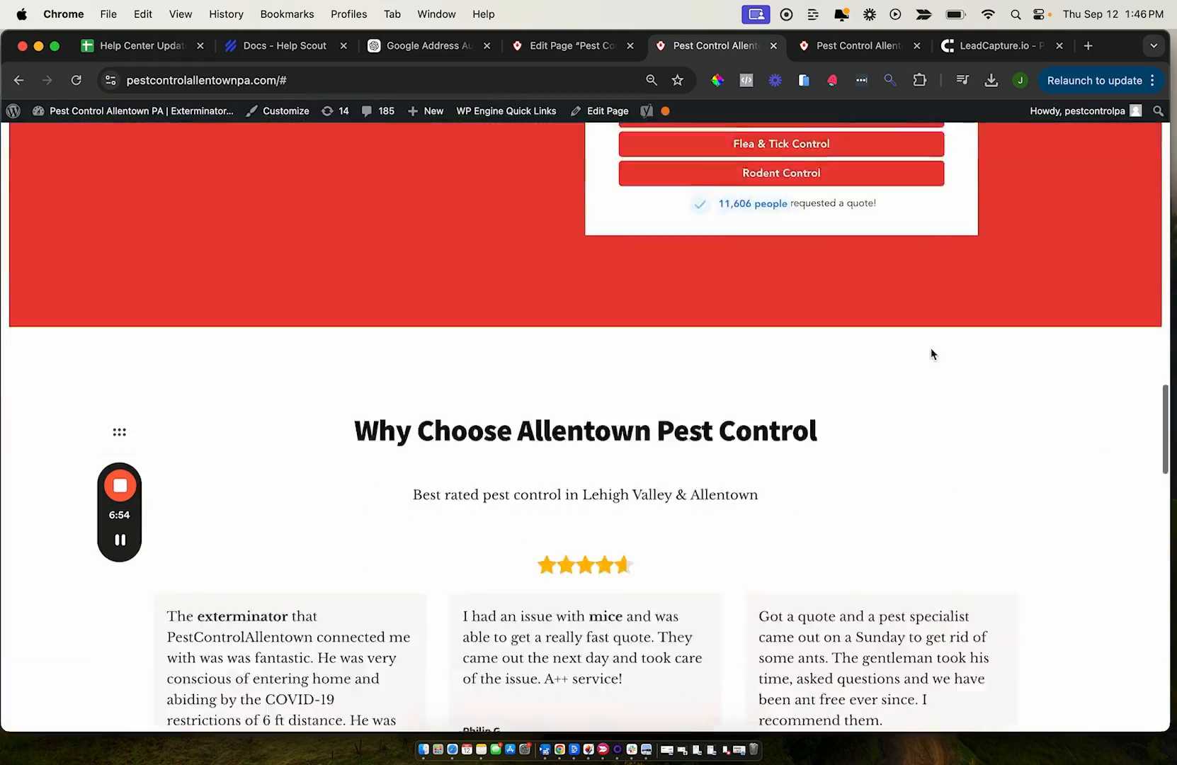
scroll(931, 347, down, 13)
scroll(931, 347, up, 16)
scroll(931, 350, down, 16)
scroll(931, 352, up, 13)
scroll(931, 353, up, 12)
scroll(931, 353, down, 7)
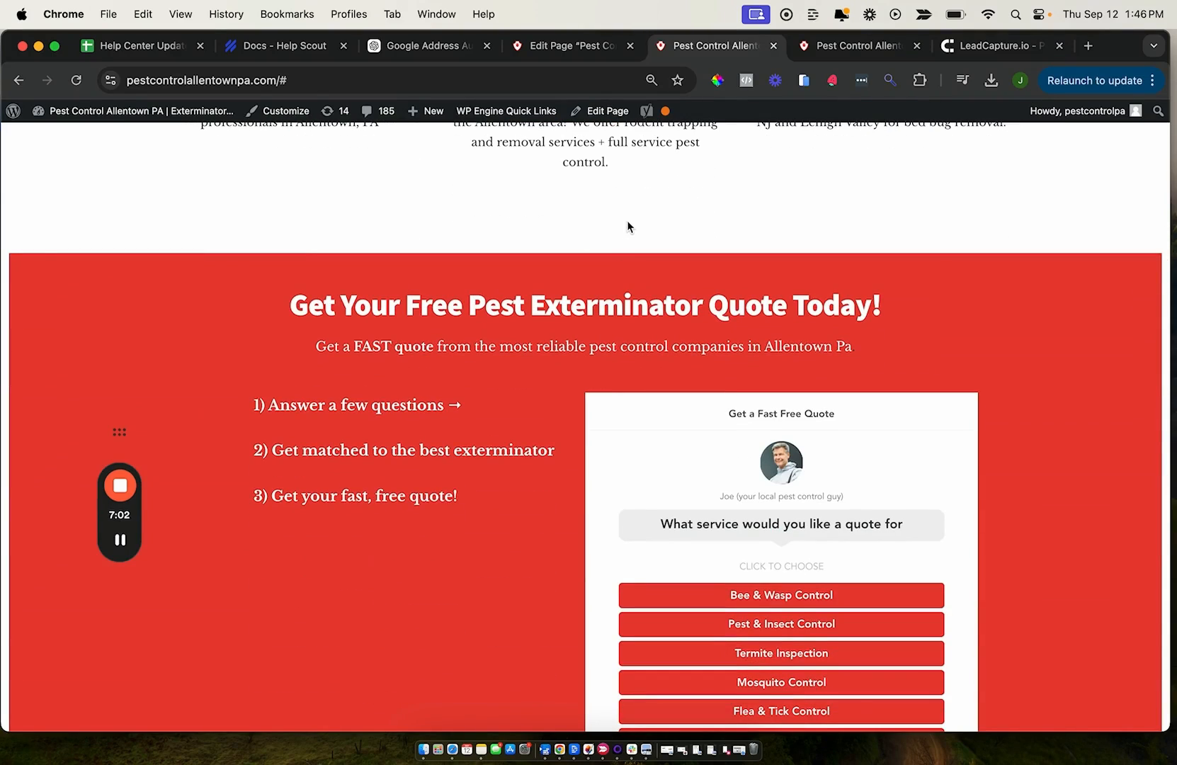
Remove the trailing # from the homepage address and reload pestcontrolallentownpa.com
click(309, 78)
click(310, 78)
key(BackSpace)
key(Return)
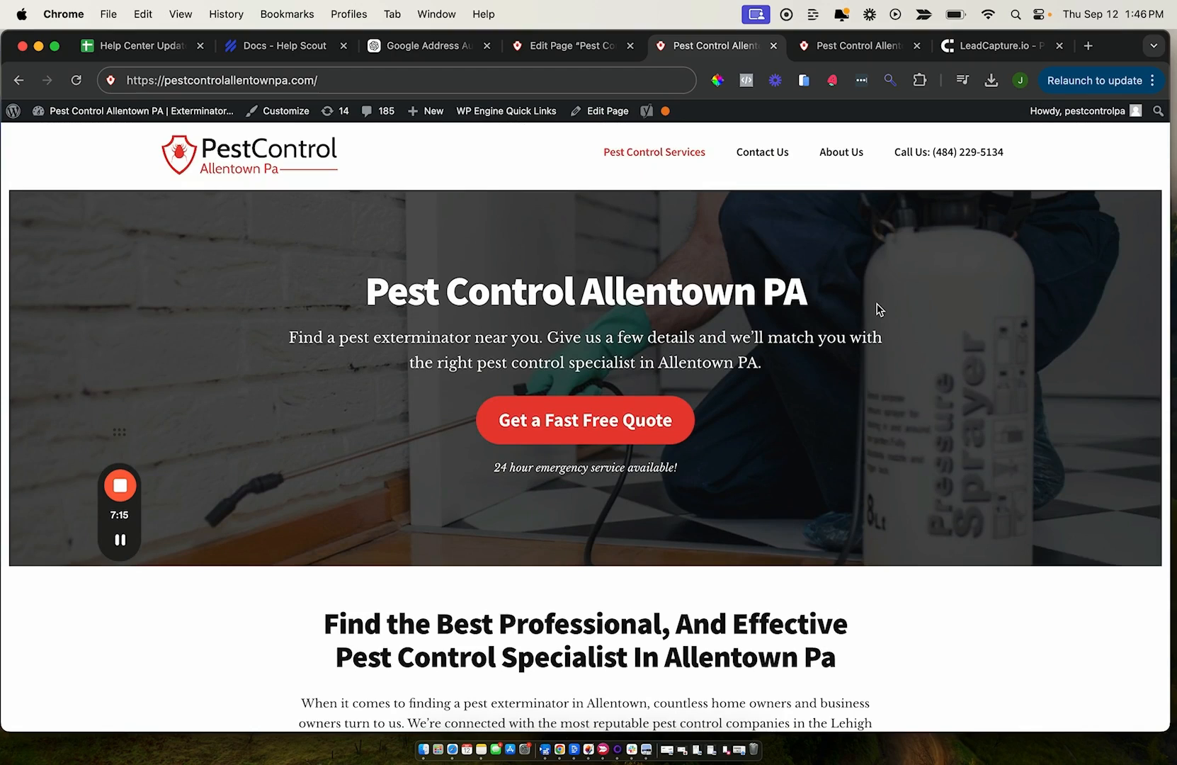
Switch to the LeadCapture.io form settings, check the form mode, and turn on Timed Popup in the popup behavior options
click(849, 47)
click(992, 45)
scroll(263, 192, up, 5)
click(152, 124)
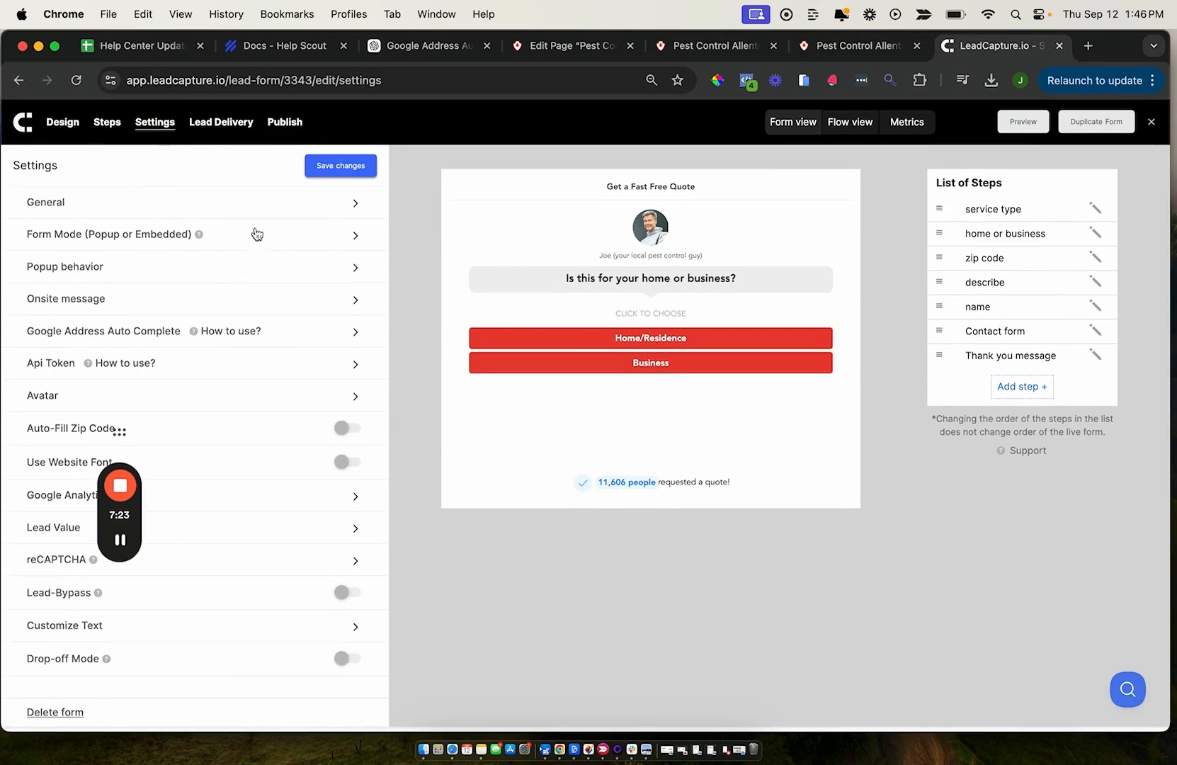
click(254, 234)
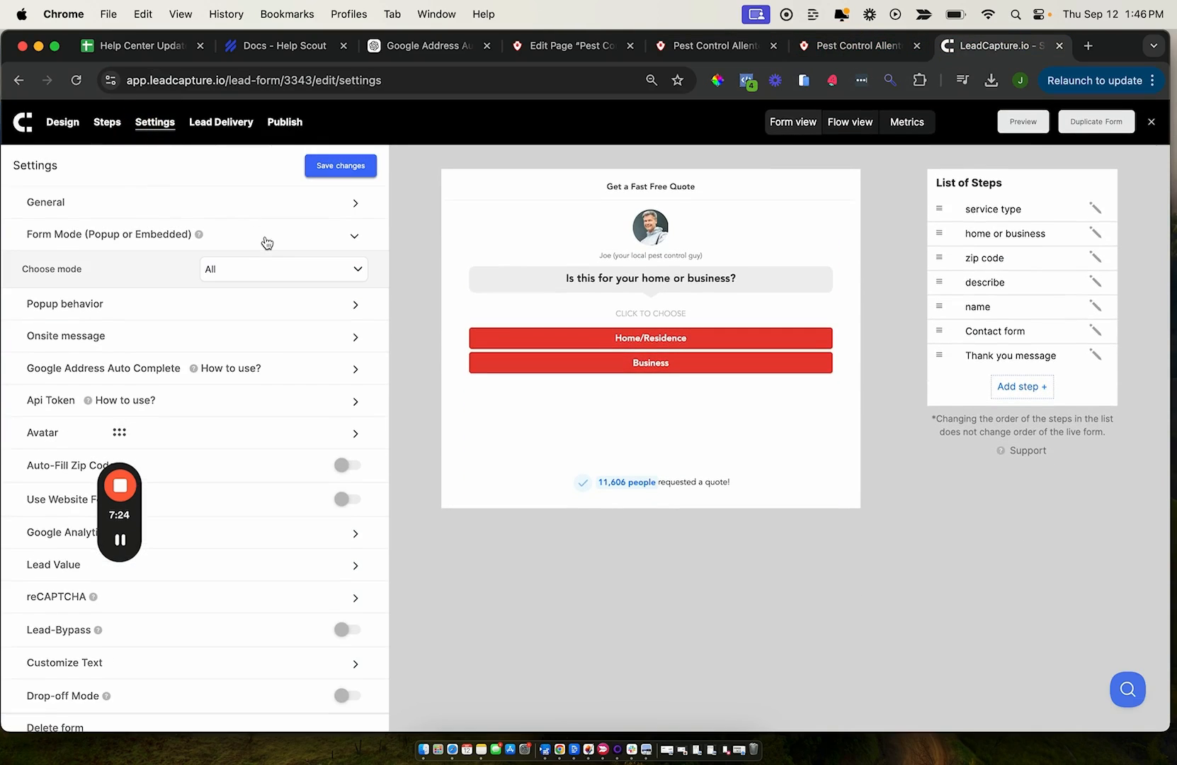
click(174, 307)
scroll(142, 378, down, 1)
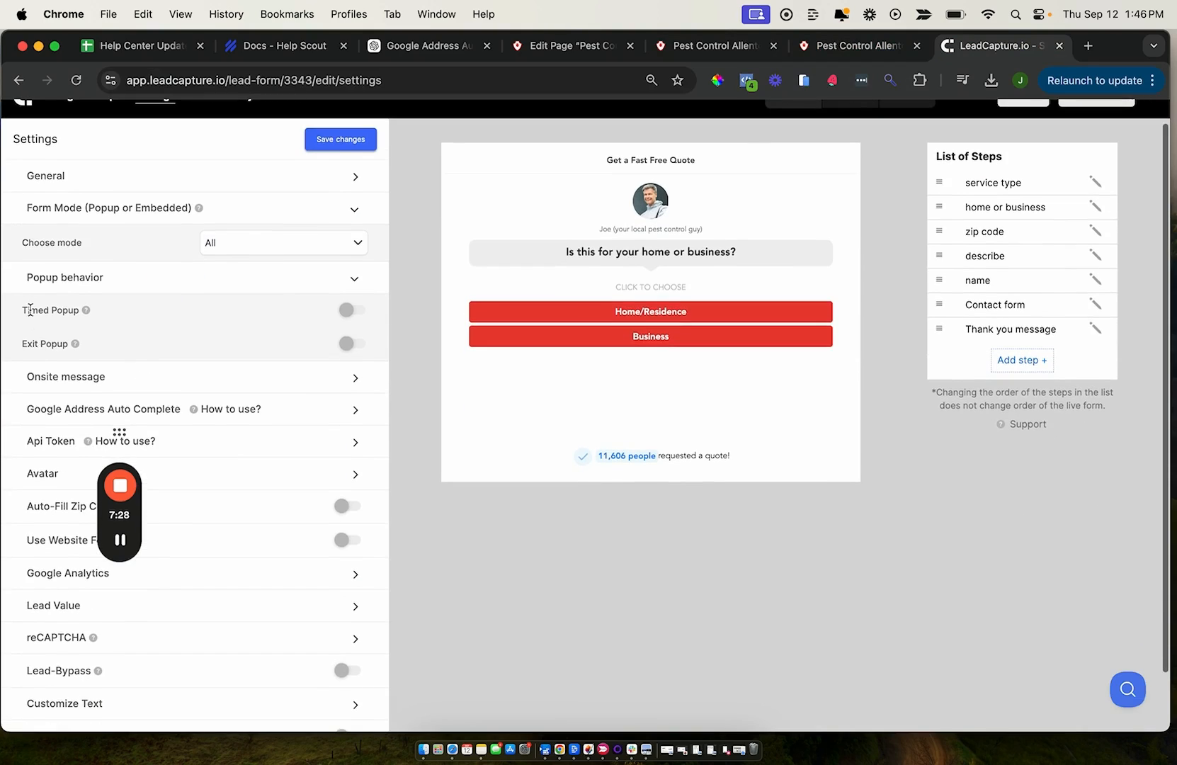
click(347, 310)
scroll(245, 390, down, 3)
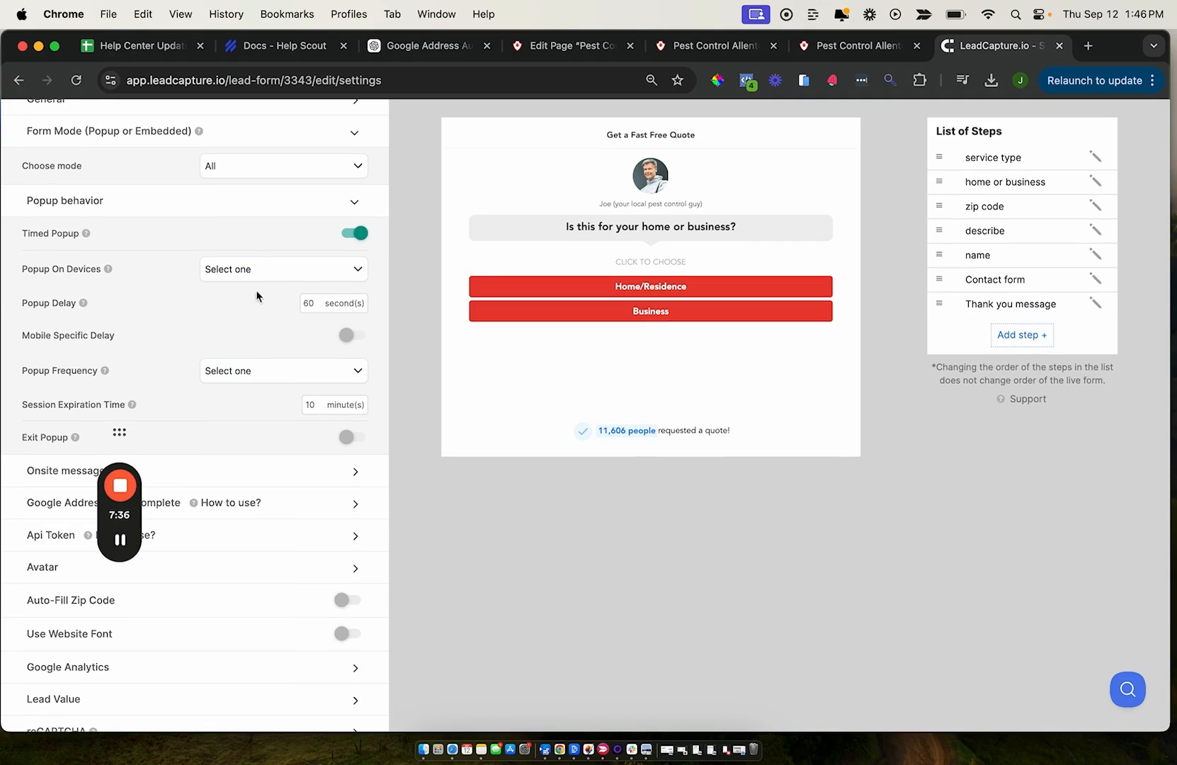
Review the timed popup's device choices and turn on Exit Popup for the form
click(242, 270)
scroll(238, 330, down, 2)
click(197, 311)
click(347, 391)
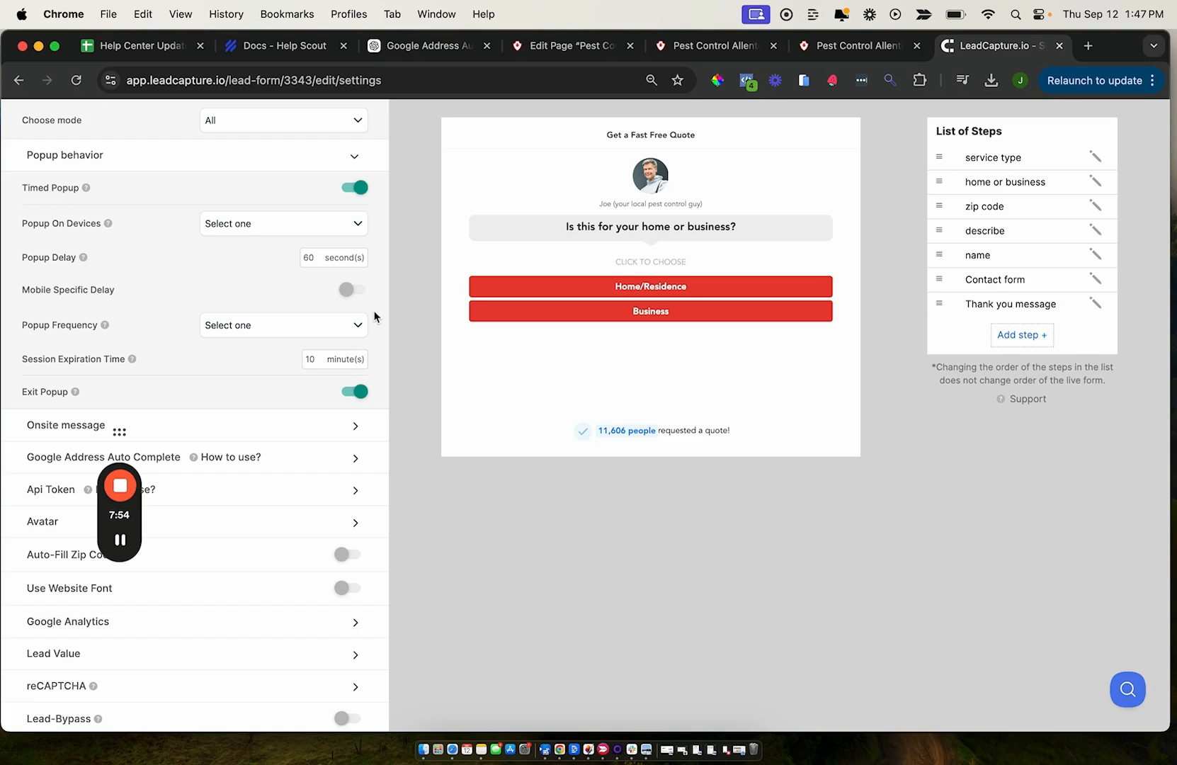
scroll(374, 316, up, 1)
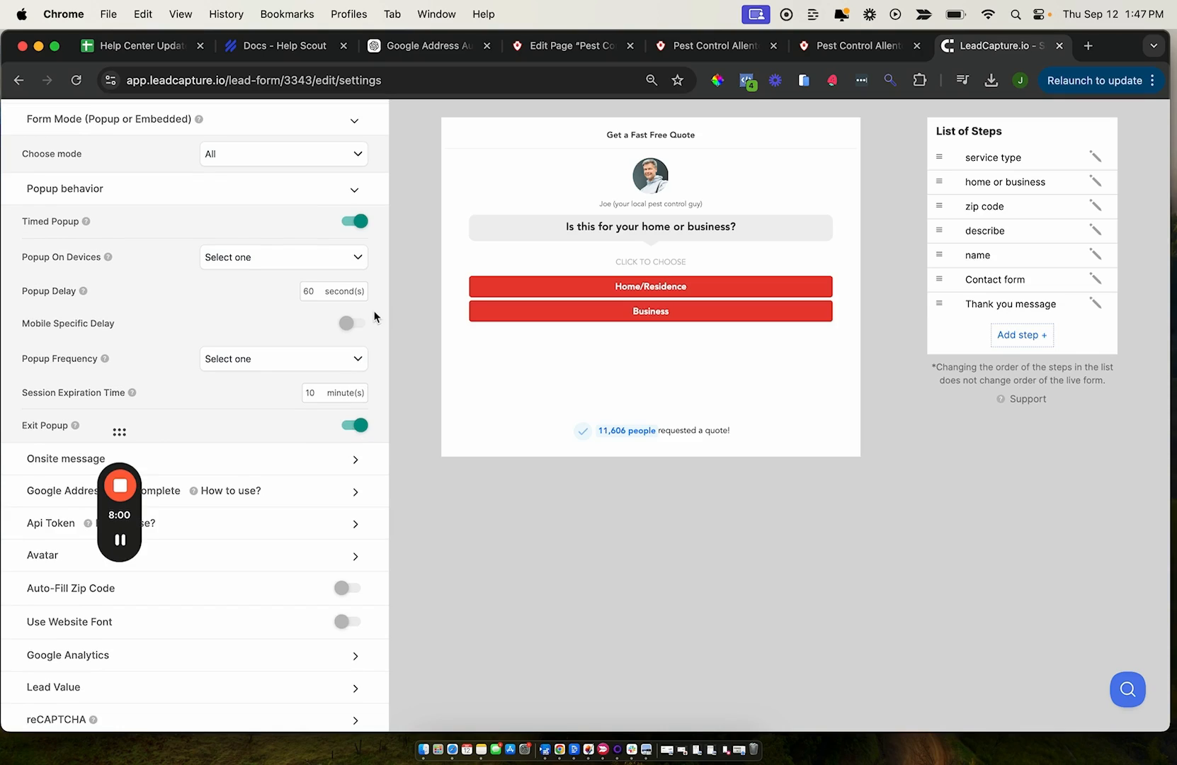
scroll(374, 316, up, 2)
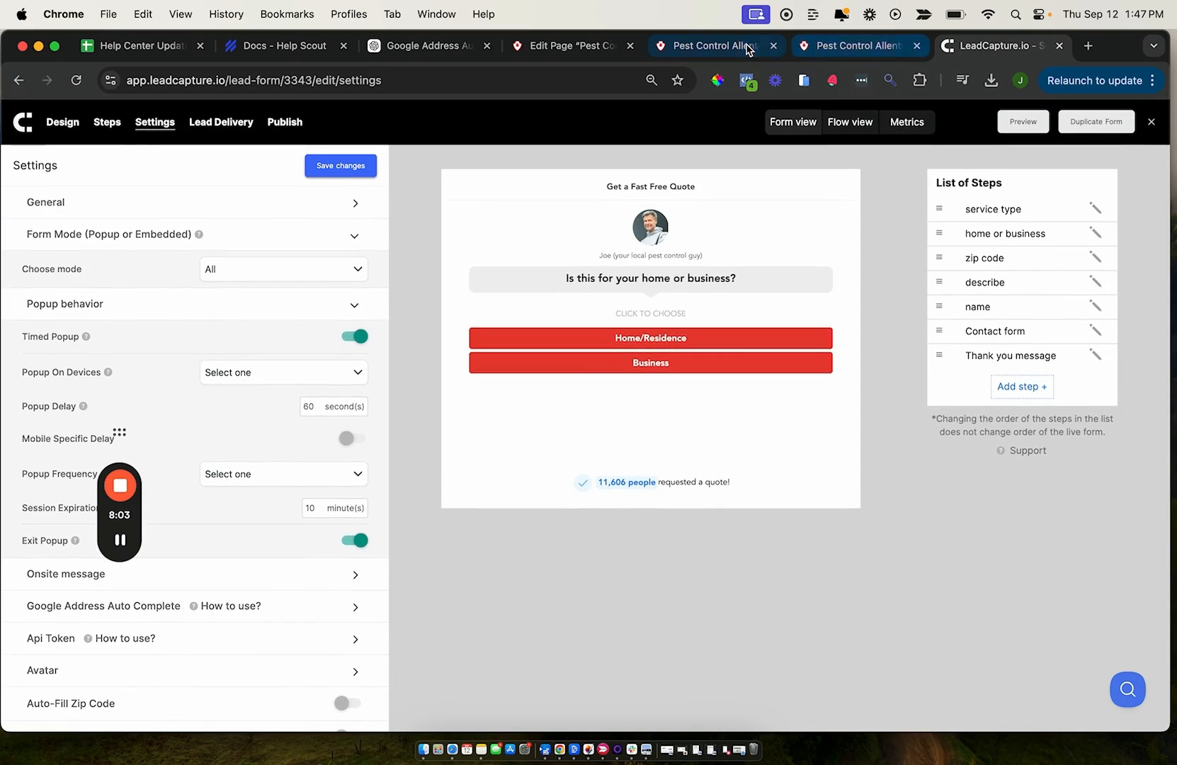
Reload the live homepage, check that the onsite message follows down the page, and test that it opens the form popup
click(848, 47)
click(263, 74)
key(Return)
scroll(543, 361, down, 1)
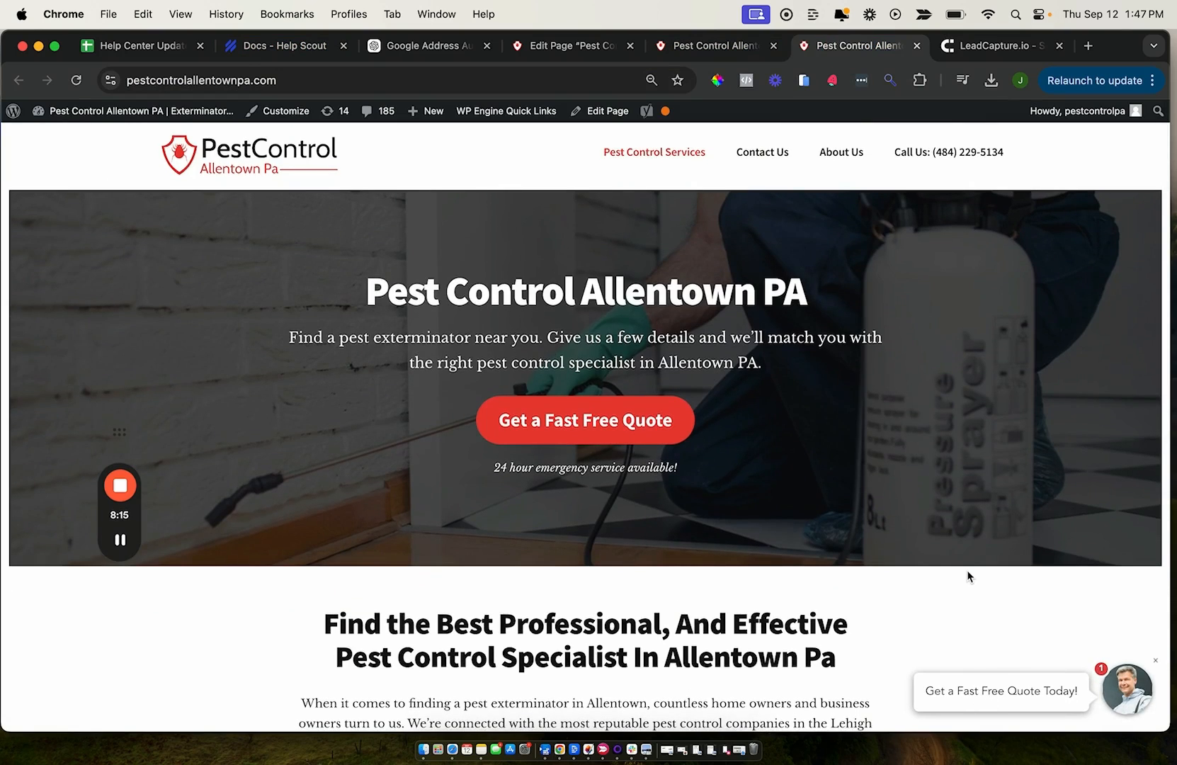
scroll(969, 575, down, 7)
scroll(968, 576, down, 4)
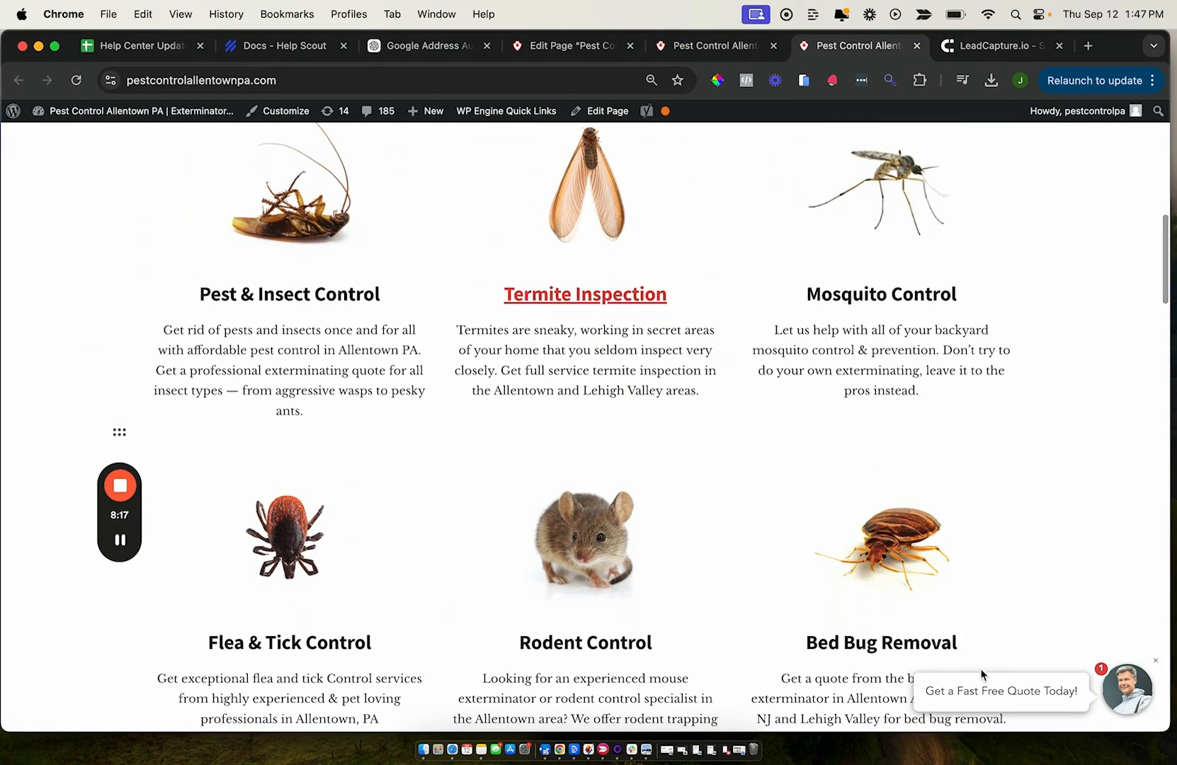
scroll(915, 617, down, 5)
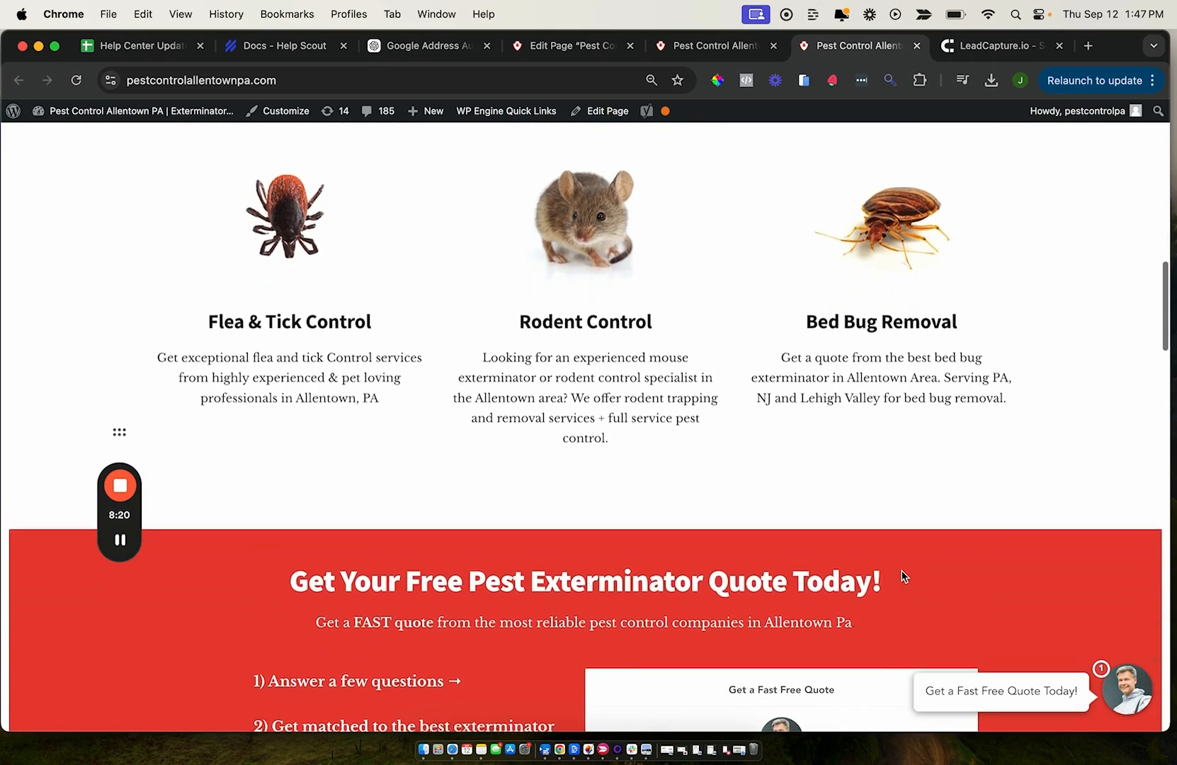
scroll(904, 576, down, 11)
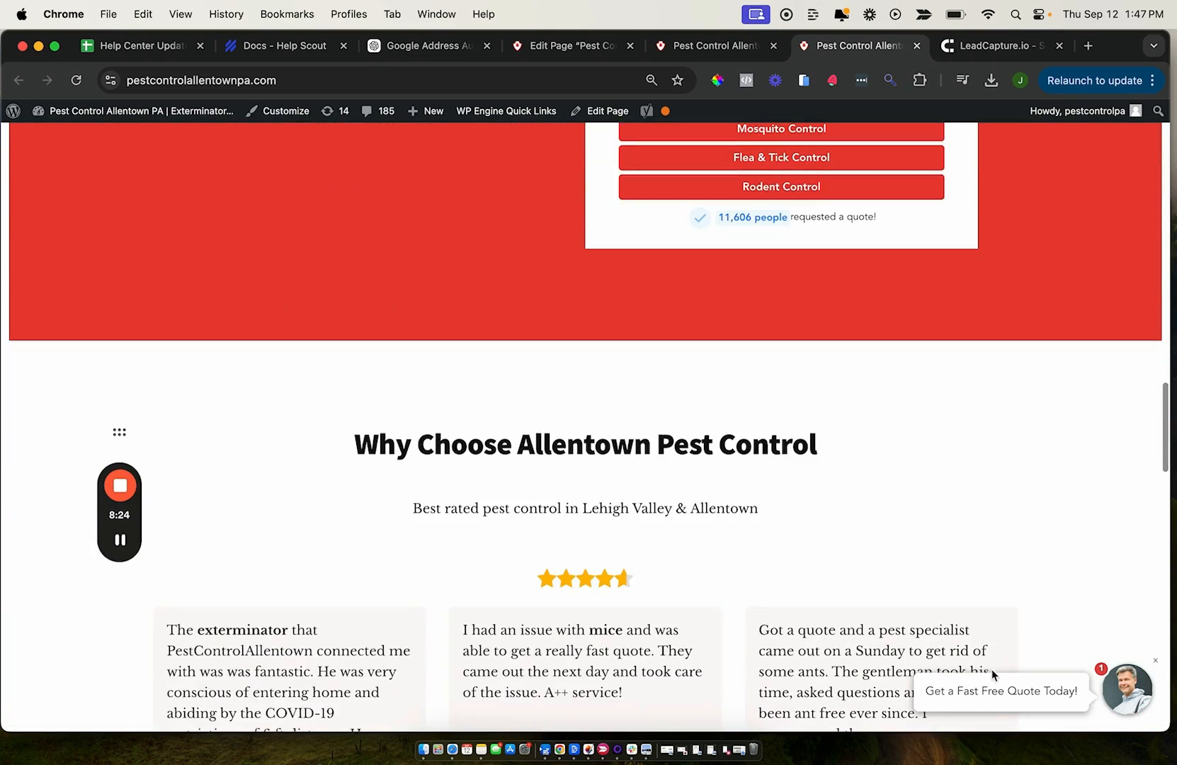
click(986, 686)
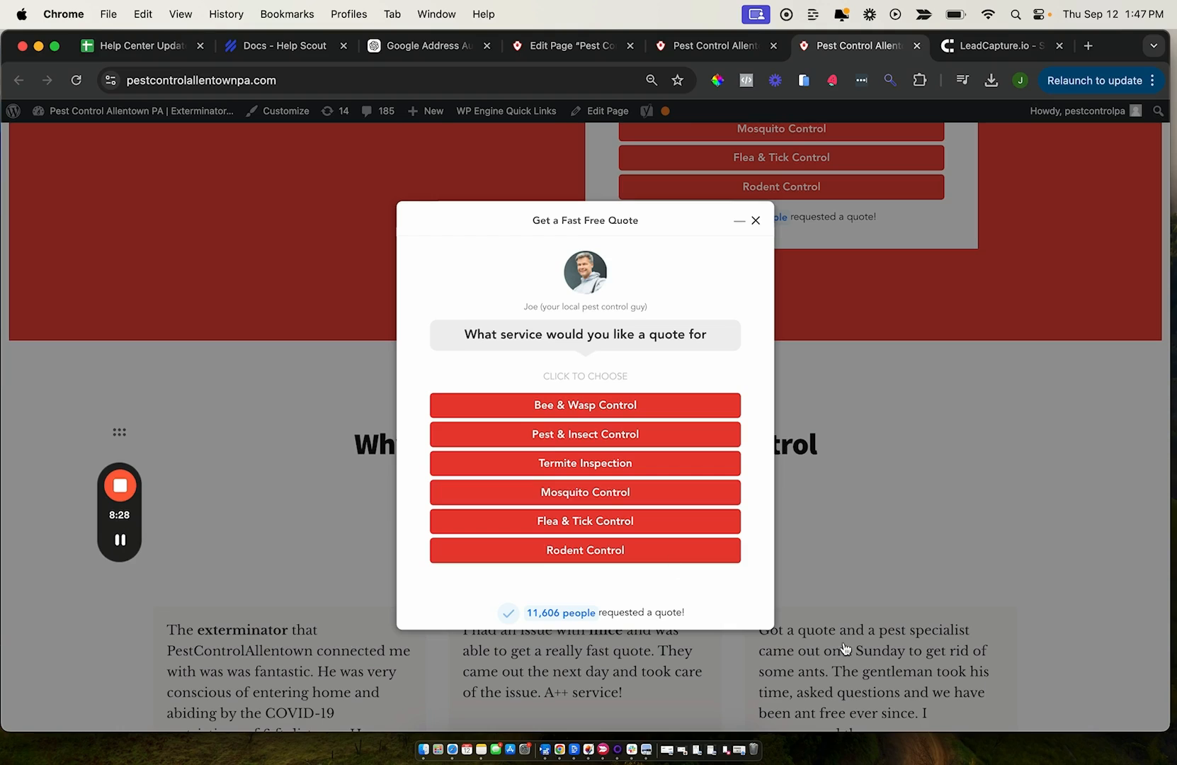
click(840, 357)
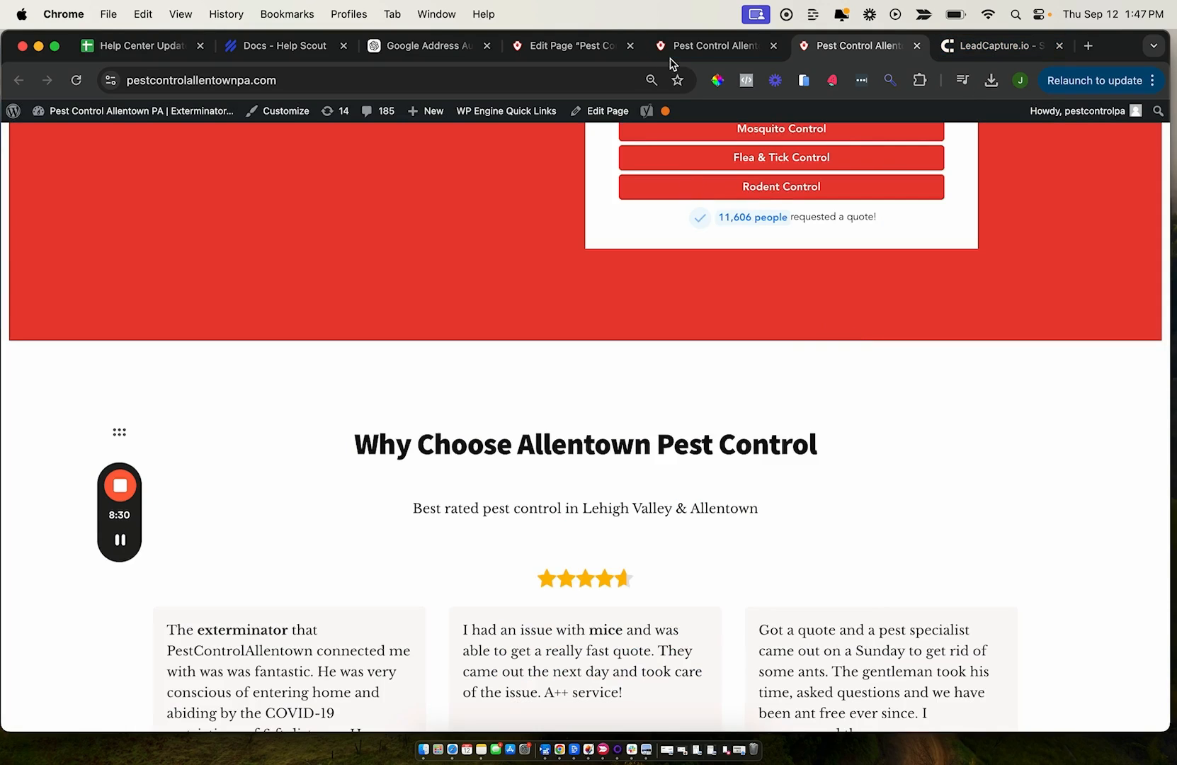
Turn on Onsite Message in the LeadCapture.io form settings and select its display message text, "Get a Fast Free Quote Today!"
click(956, 47)
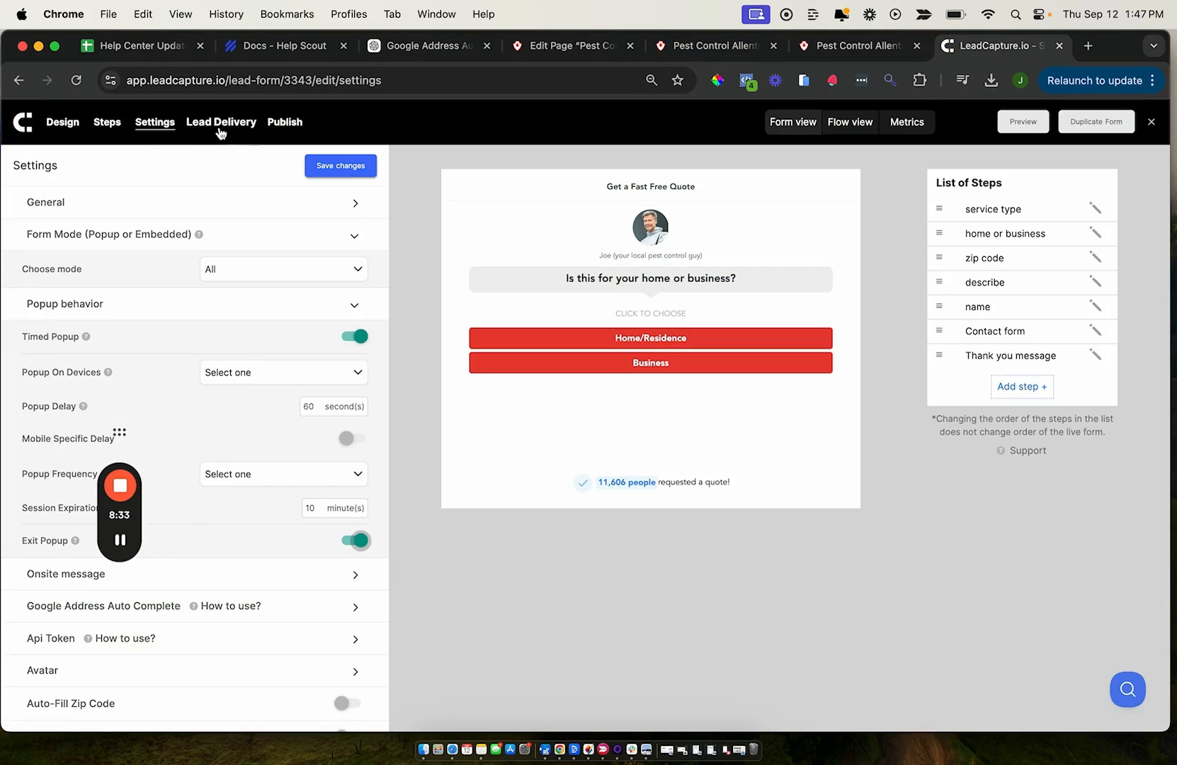
click(155, 122)
click(166, 299)
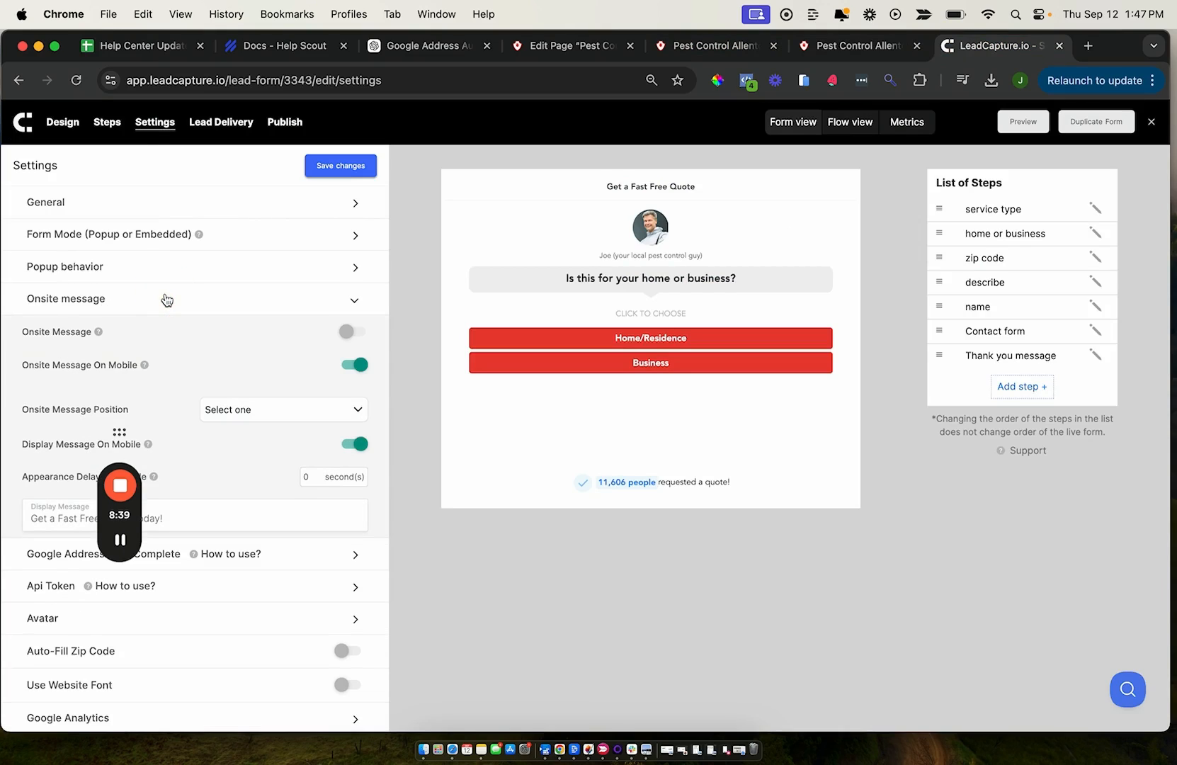
click(348, 335)
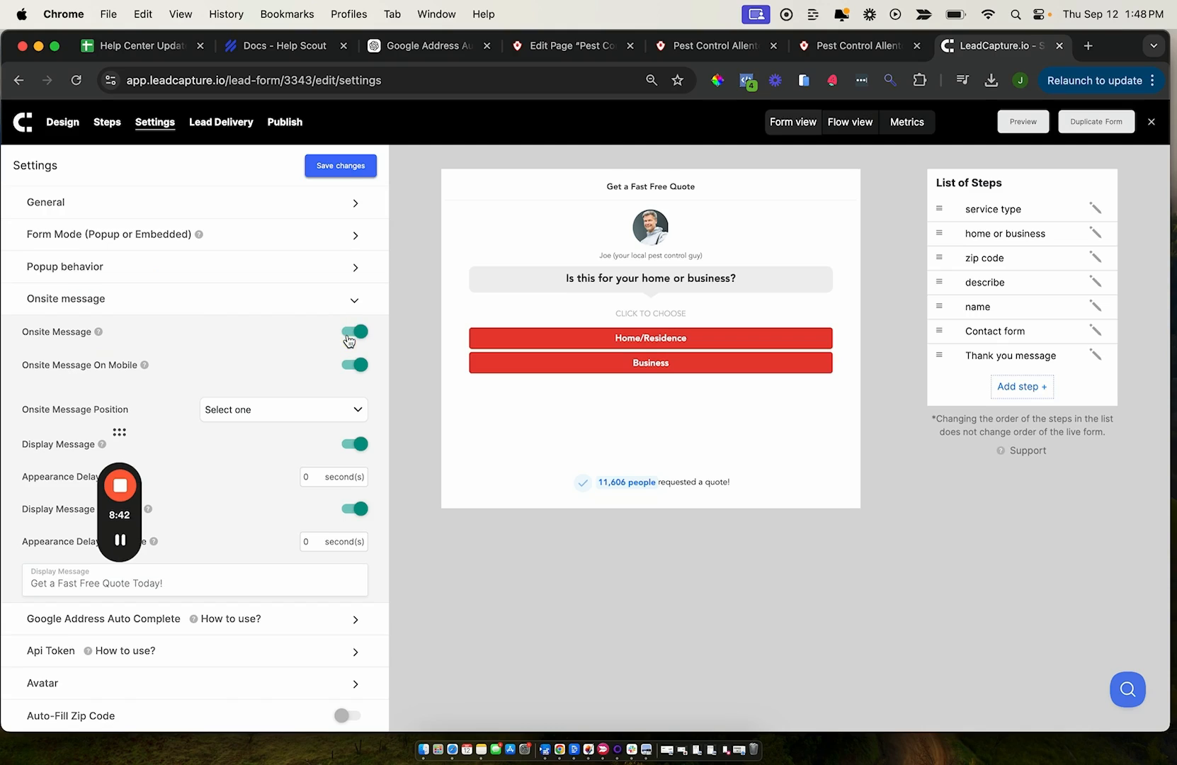
scroll(294, 338, down, 2)
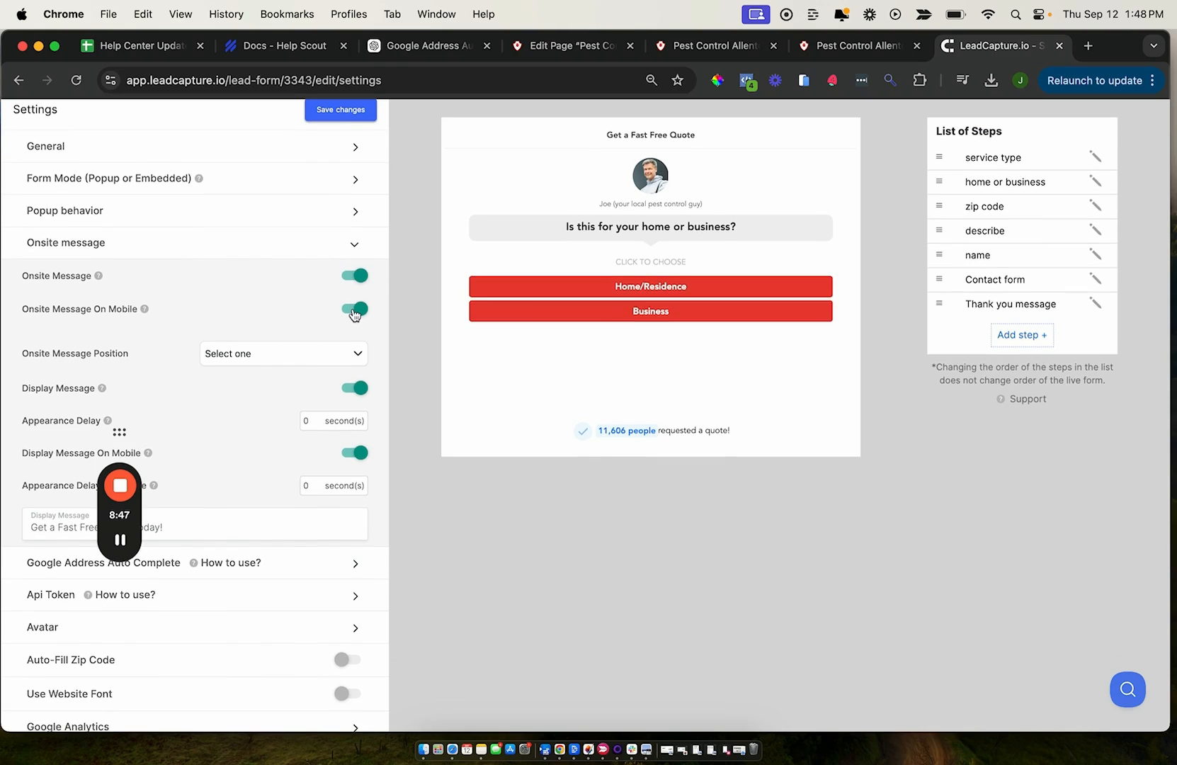
scroll(358, 310, down, 6)
drag(167, 359, 28, 363)
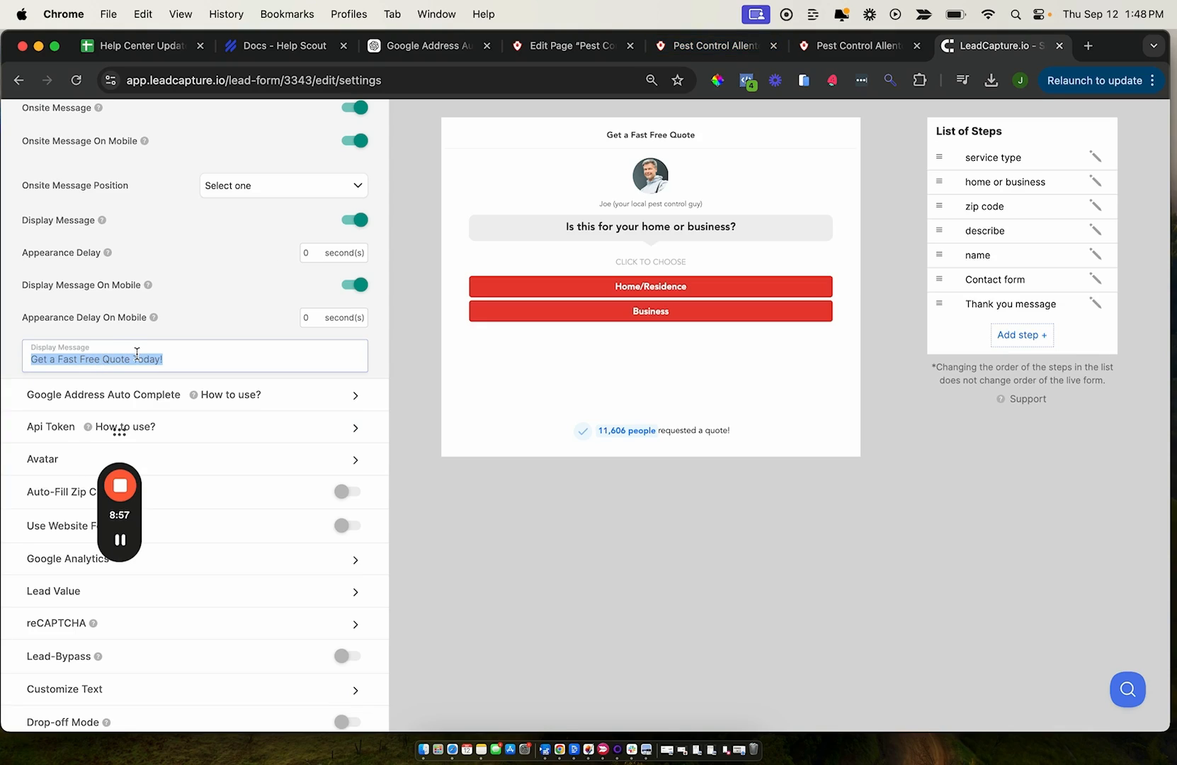
Return to the live site and open the Insert Headers and Footers settings in its WordPress admin
click(718, 50)
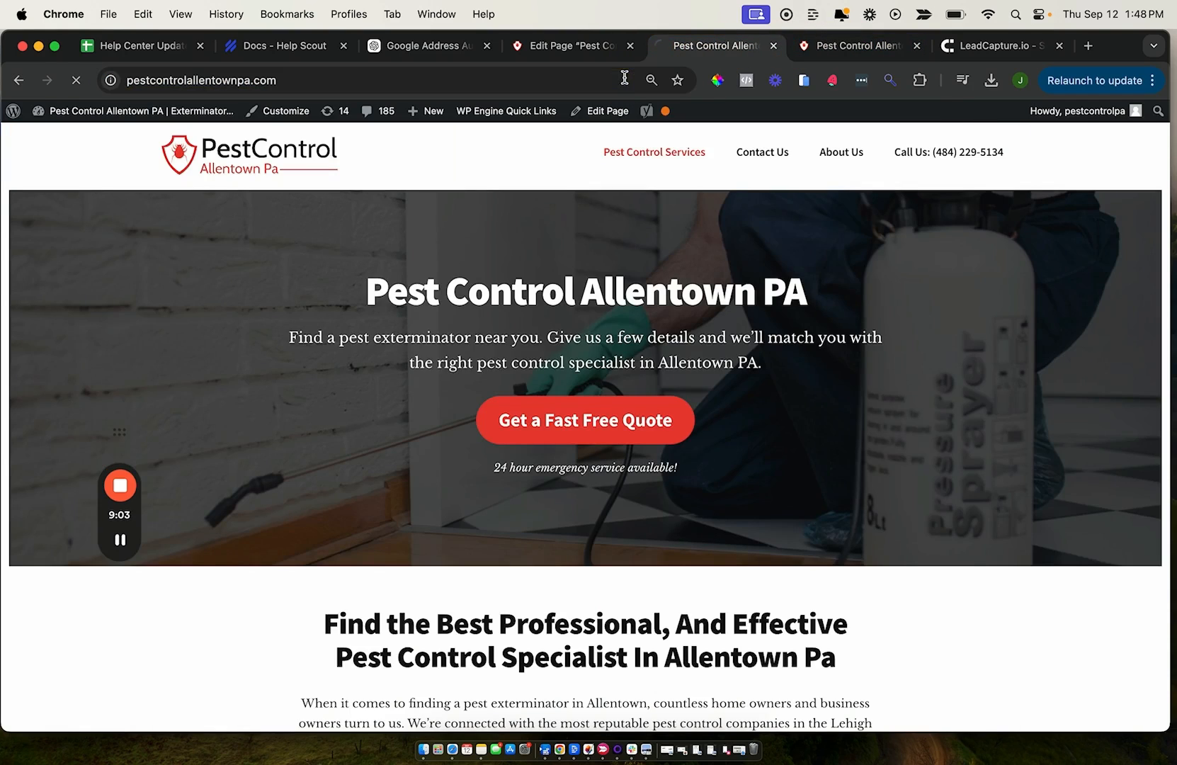
scroll(941, 407, down, 2)
scroll(938, 375, up, 2)
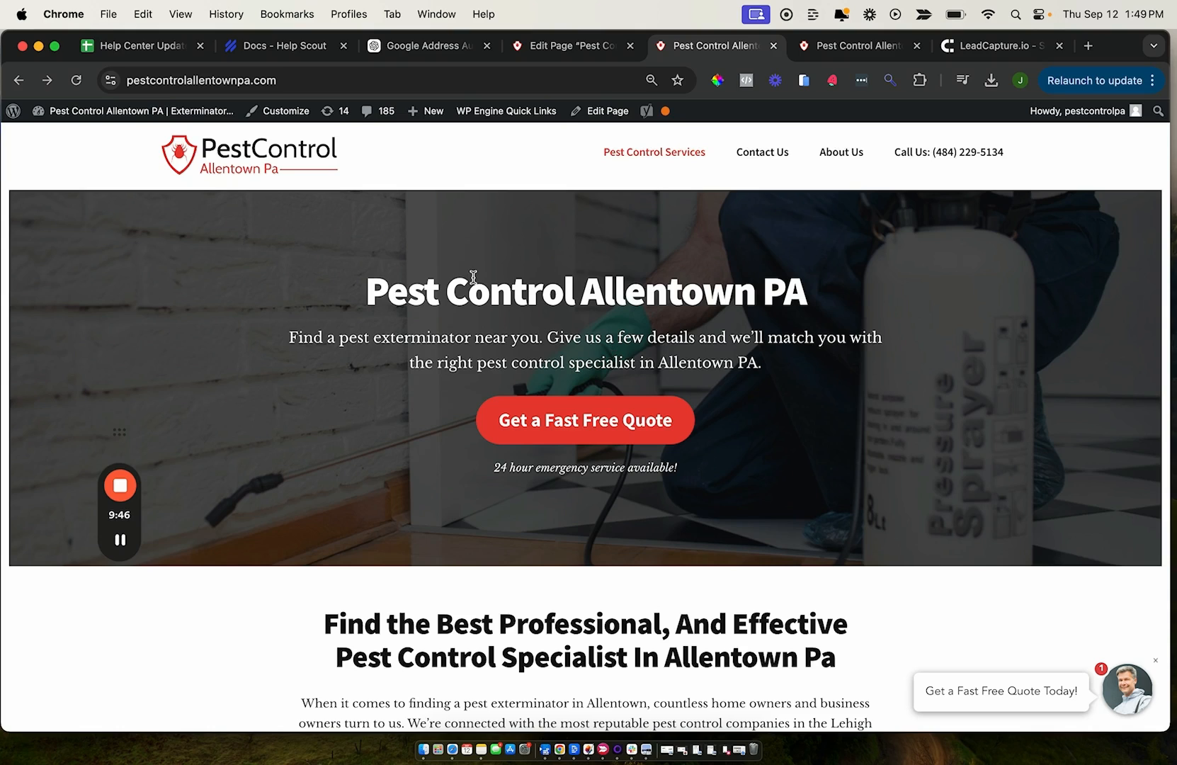
click(57, 138)
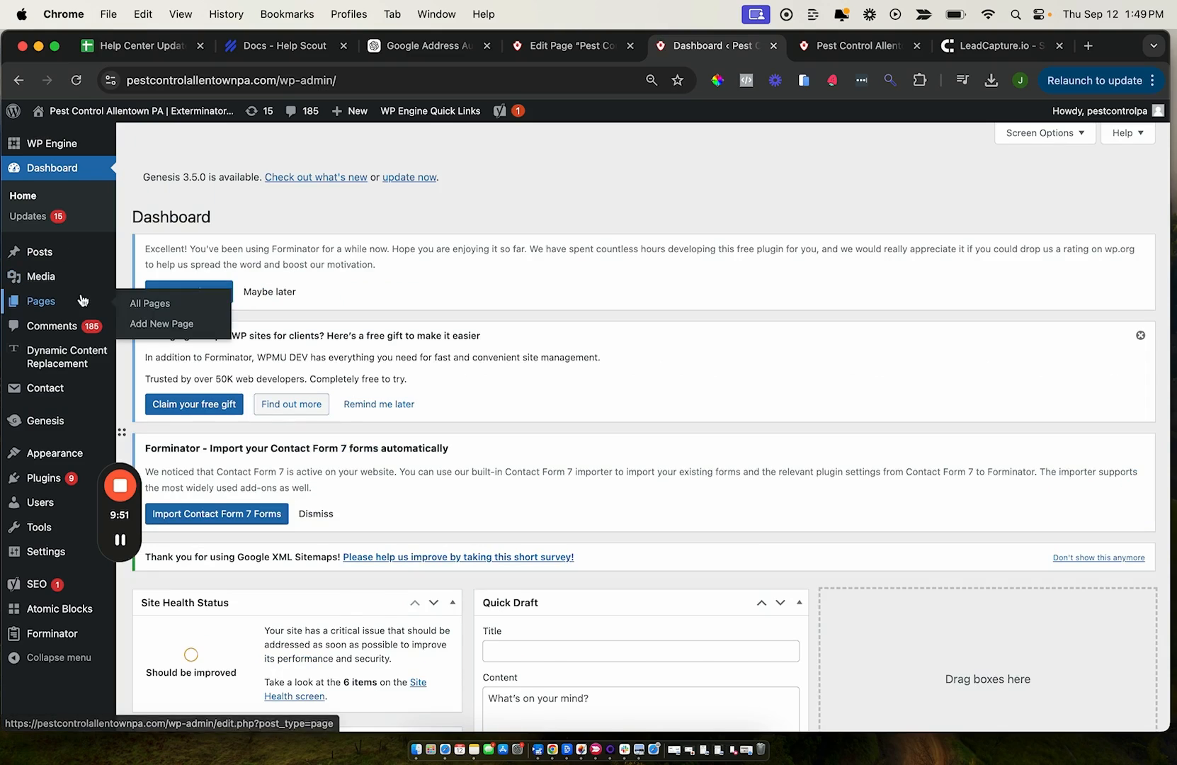
mouse_move(46, 551)
click(156, 672)
scroll(166, 655, down, 4)
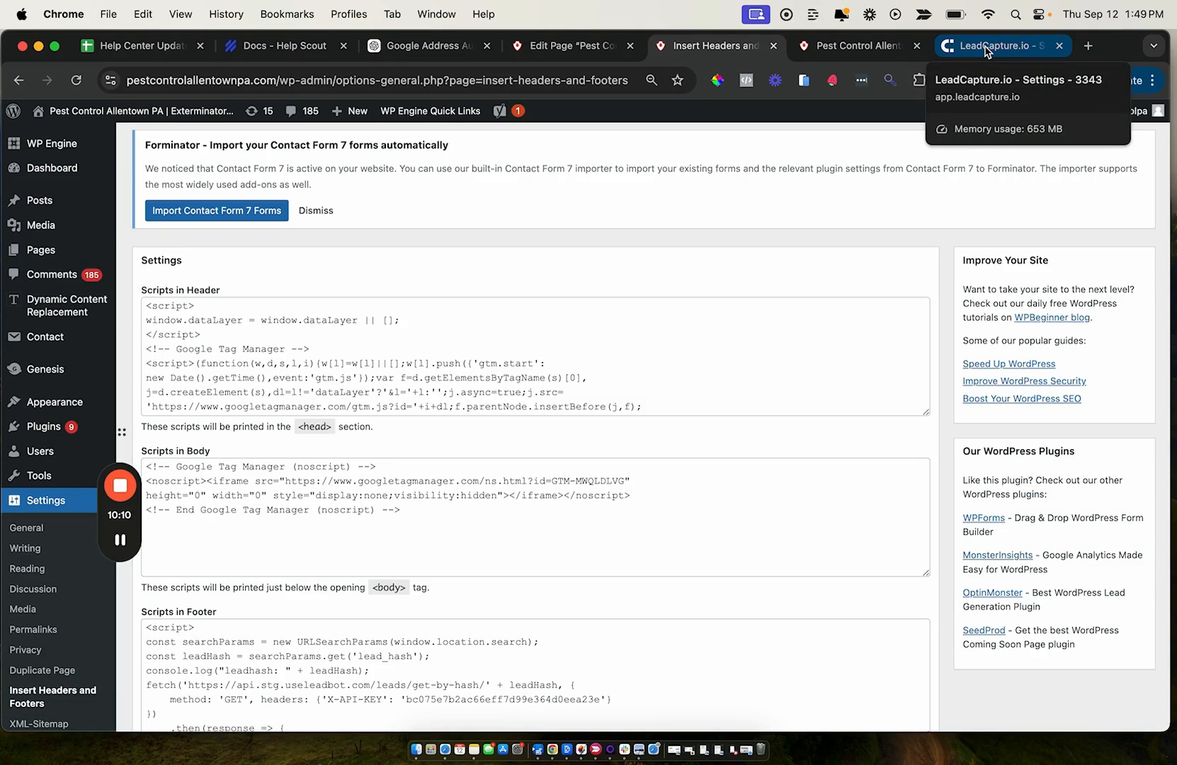
Copy the required pixel script from the form's publish options in LeadCapture.io
click(963, 51)
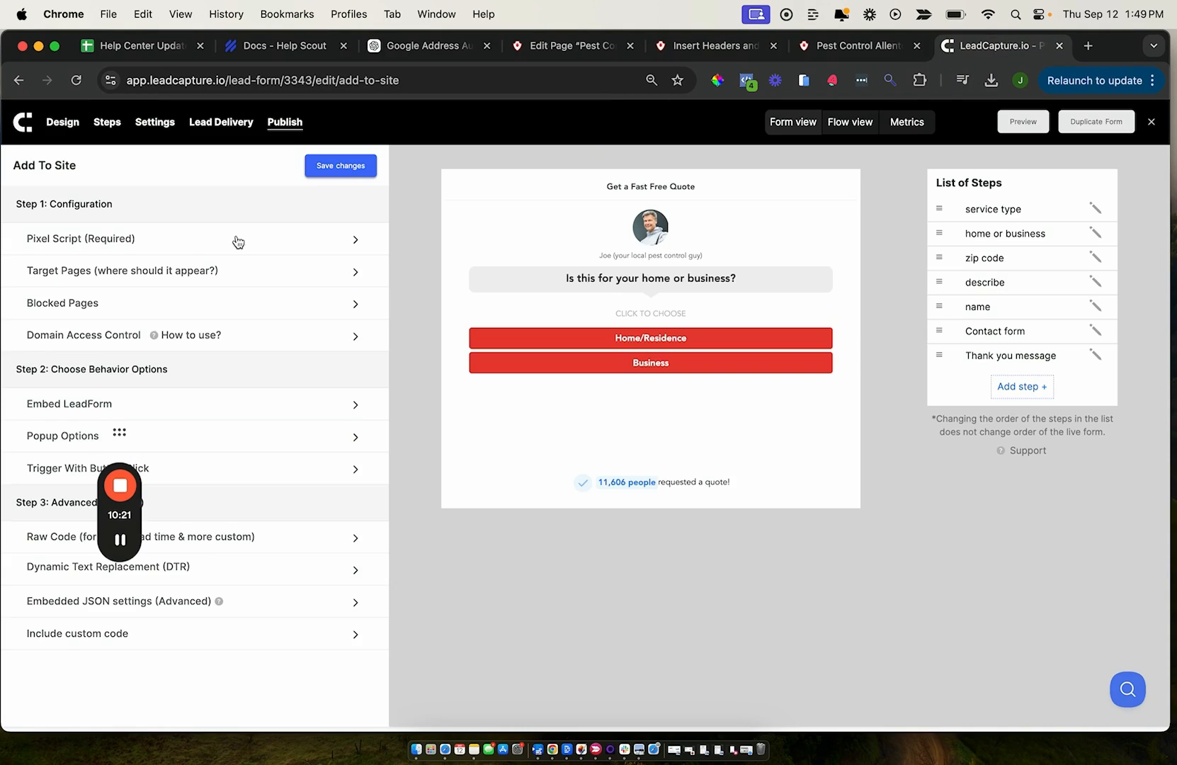
click(207, 239)
click(49, 422)
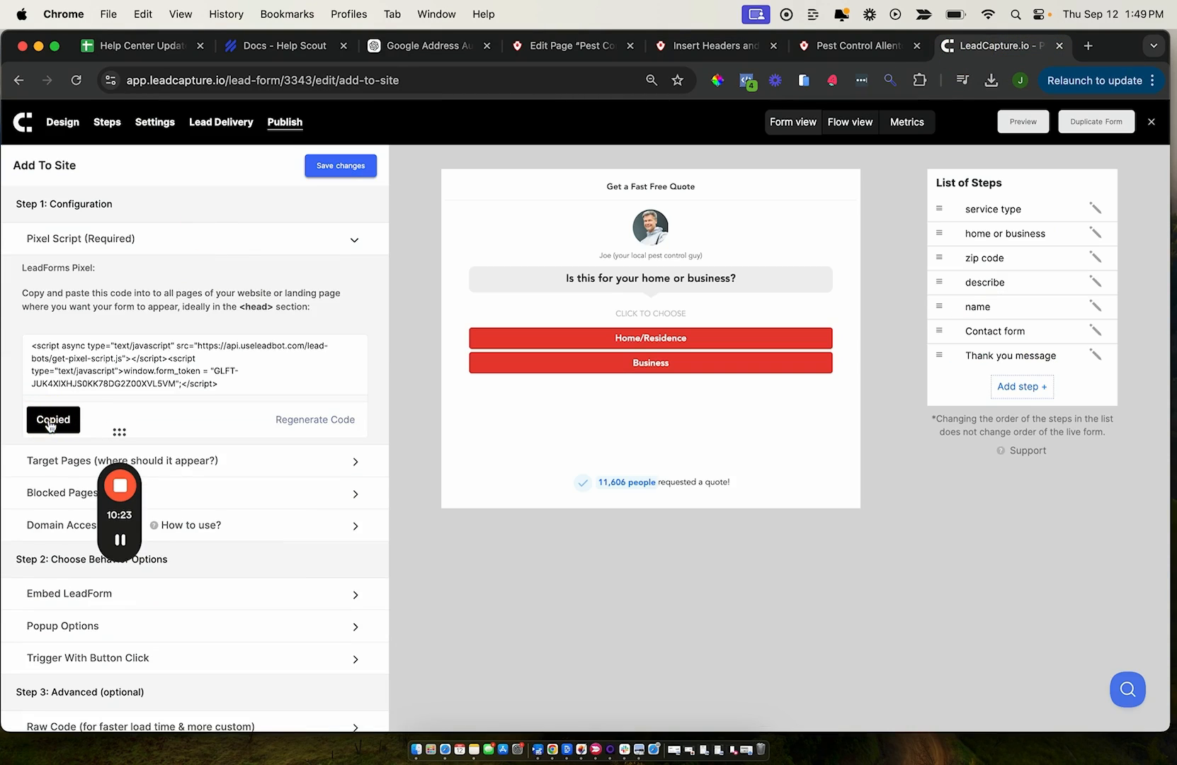
Paste the pixel script with its form token at the start of Scripts in Header in WordPress and save the settings
click(692, 48)
click(147, 305)
key(Return)
key(super+v)
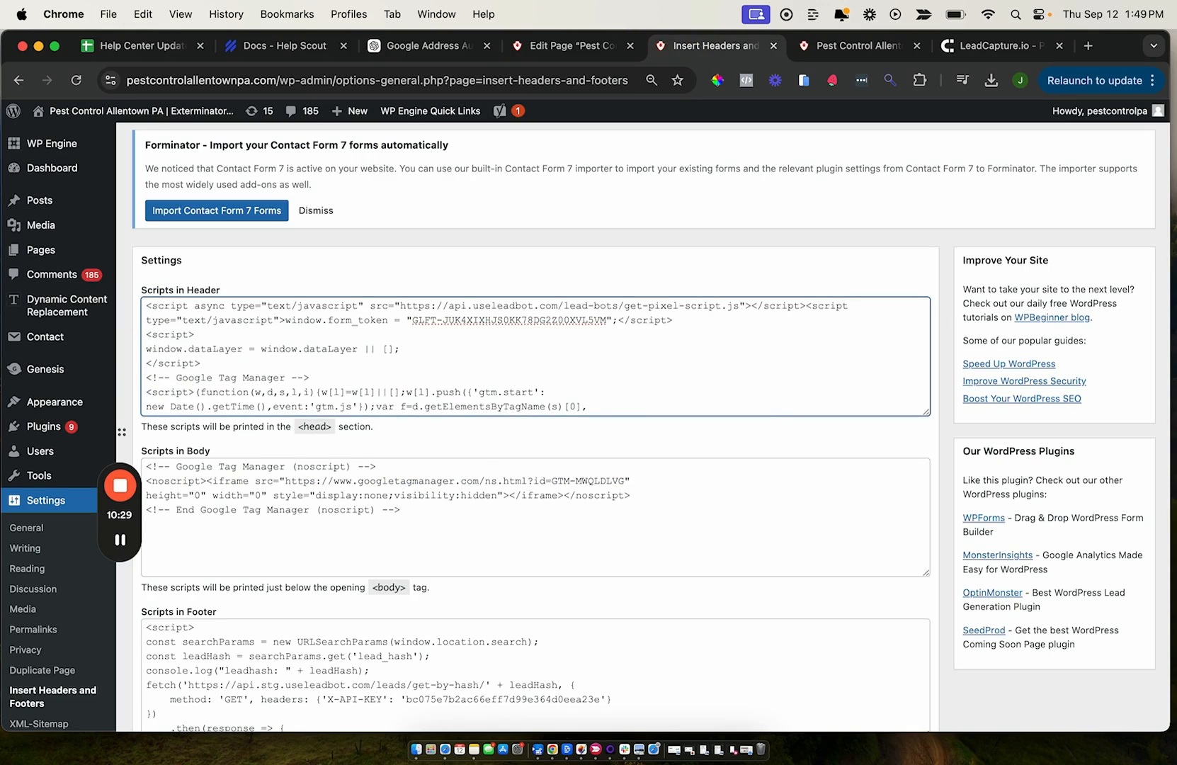
scroll(444, 439, down, 5)
click(159, 627)
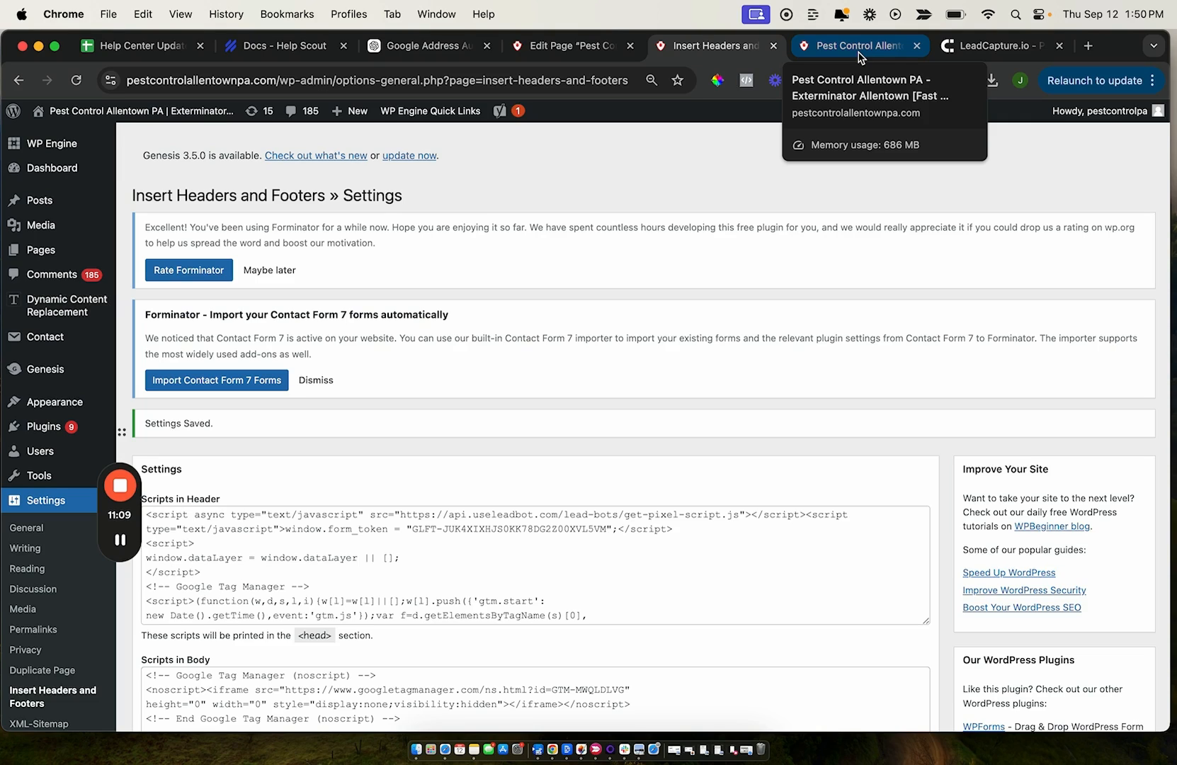
Review the onsite message along the live homepage and open the Termite Inspection service page
click(858, 54)
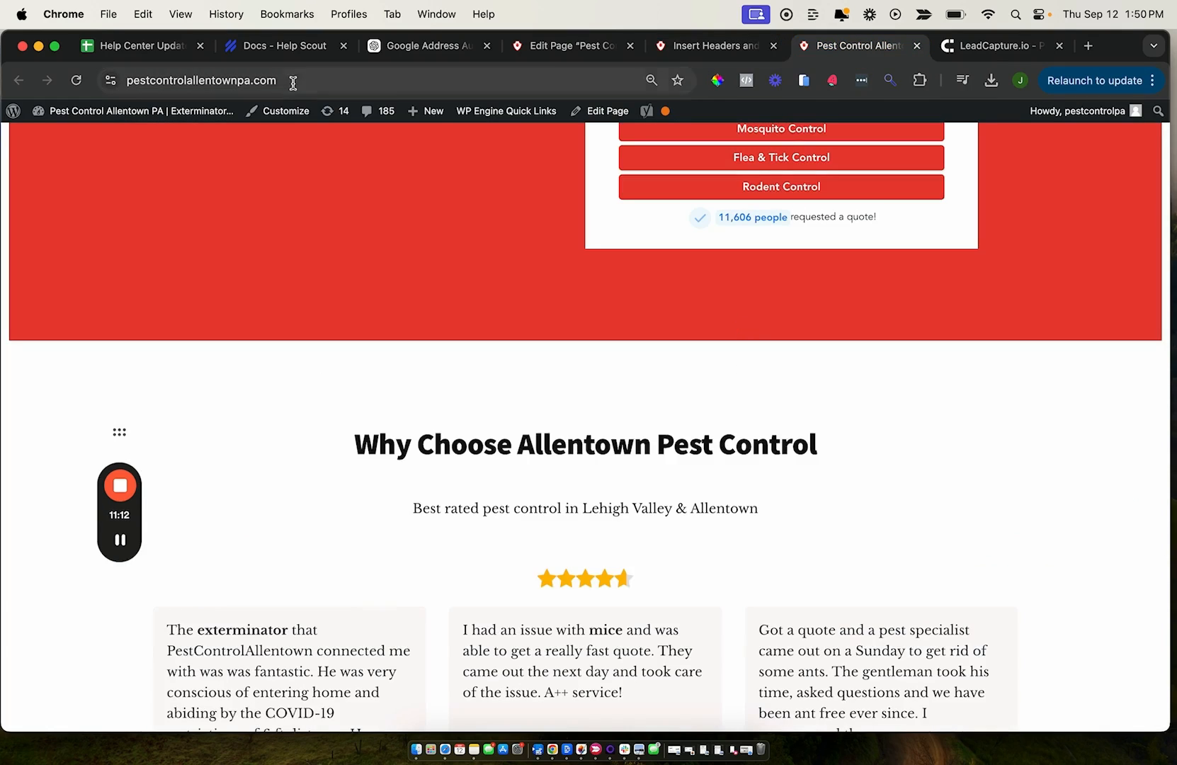
scroll(382, 204, down, 5)
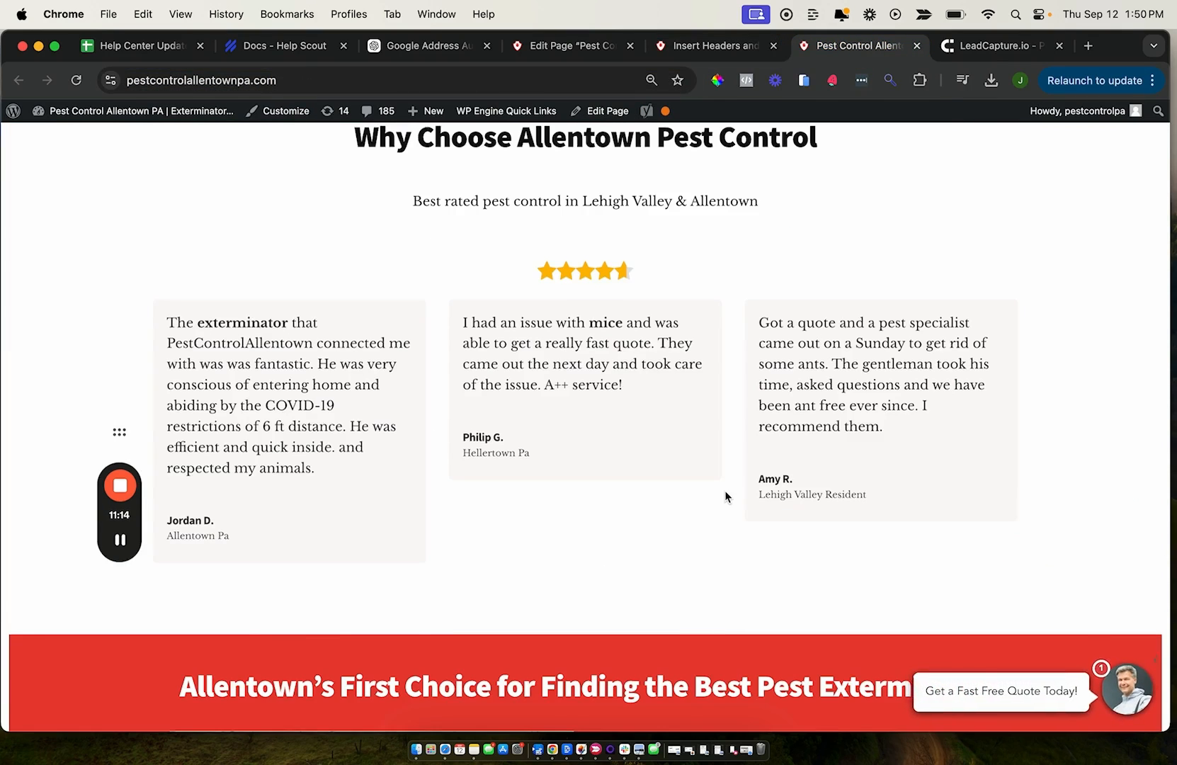
scroll(724, 490, down, 2)
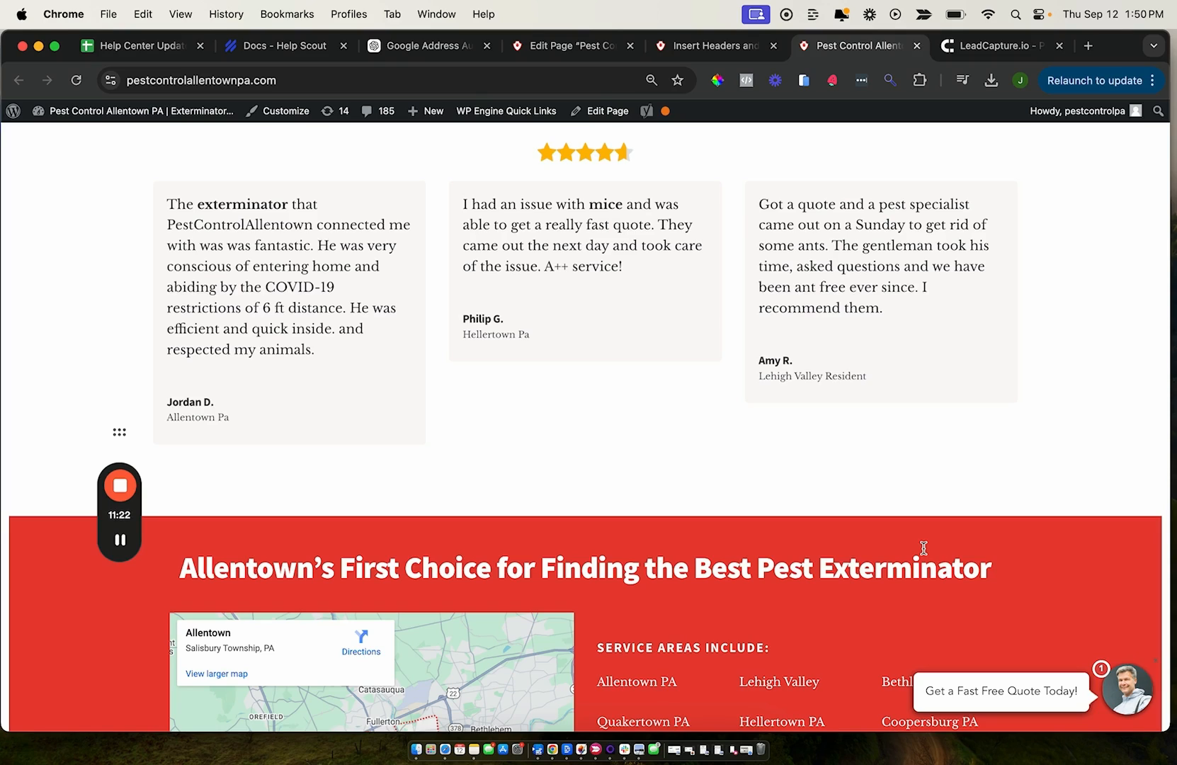
scroll(886, 552, up, 20)
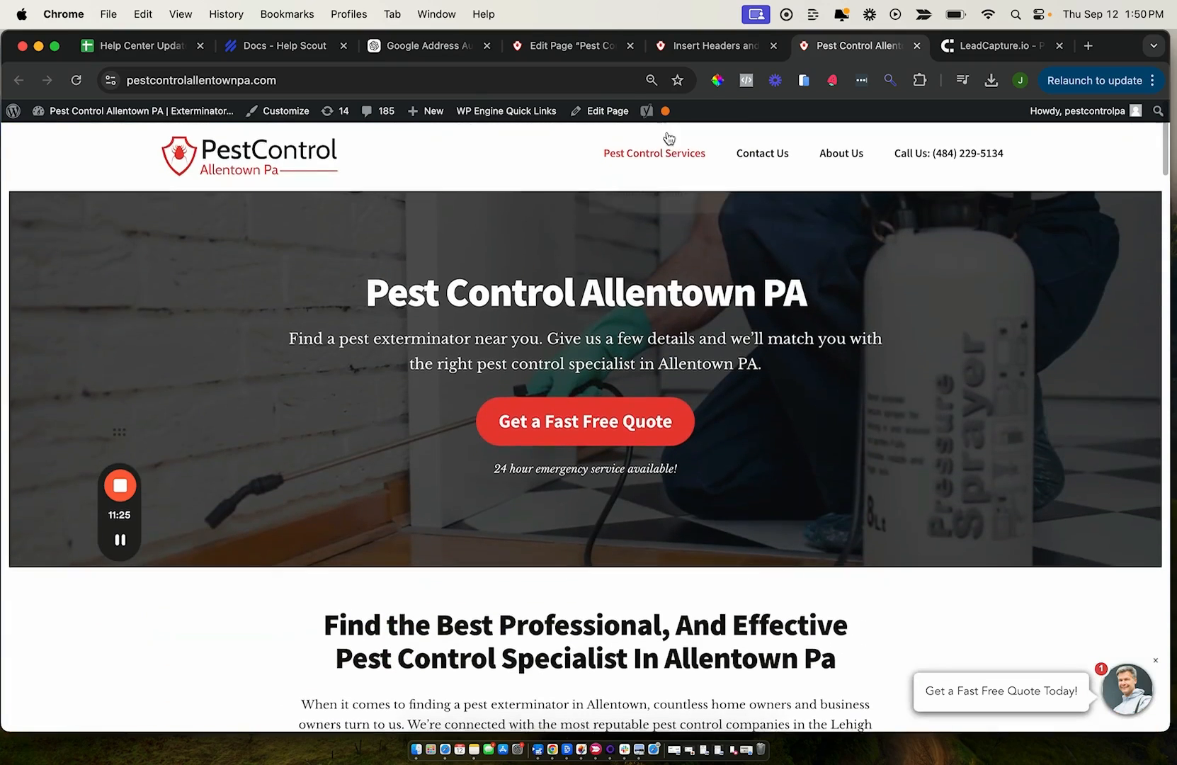
mouse_move(663, 154)
click(644, 191)
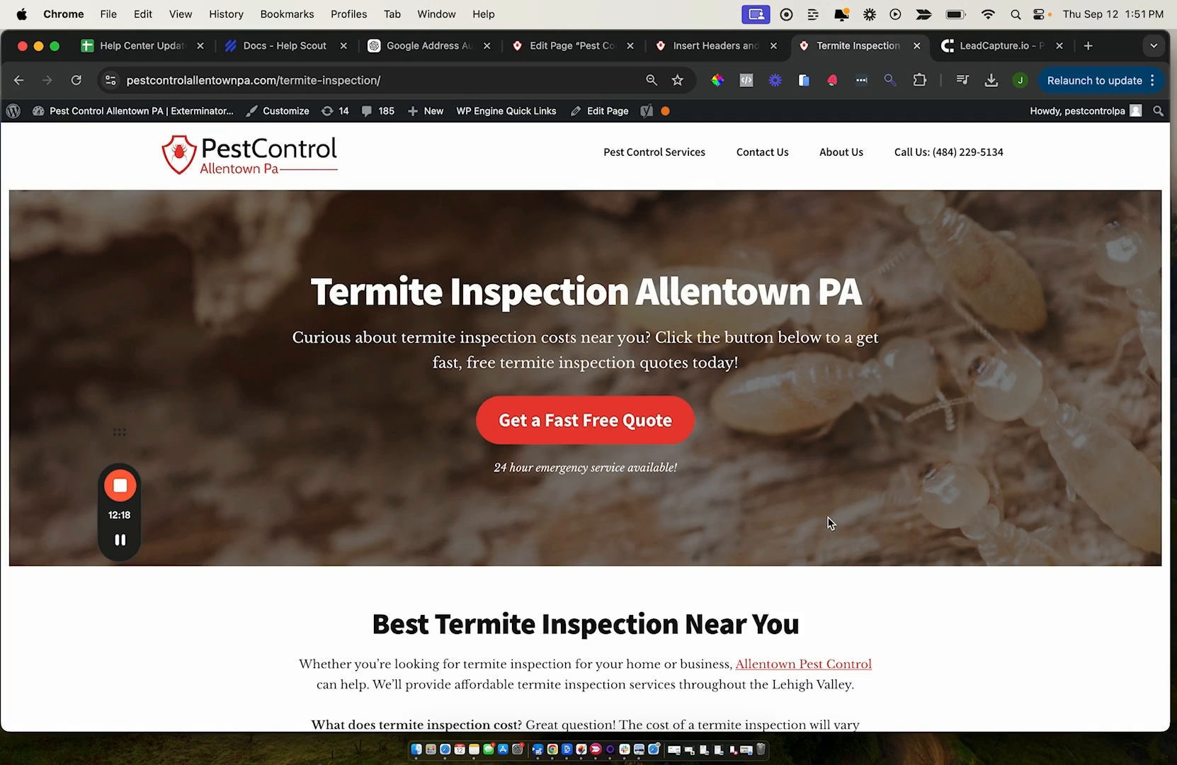
Generate the form's raw code in LeadCapture.io's advanced publish options and copy it
click(675, 55)
click(978, 46)
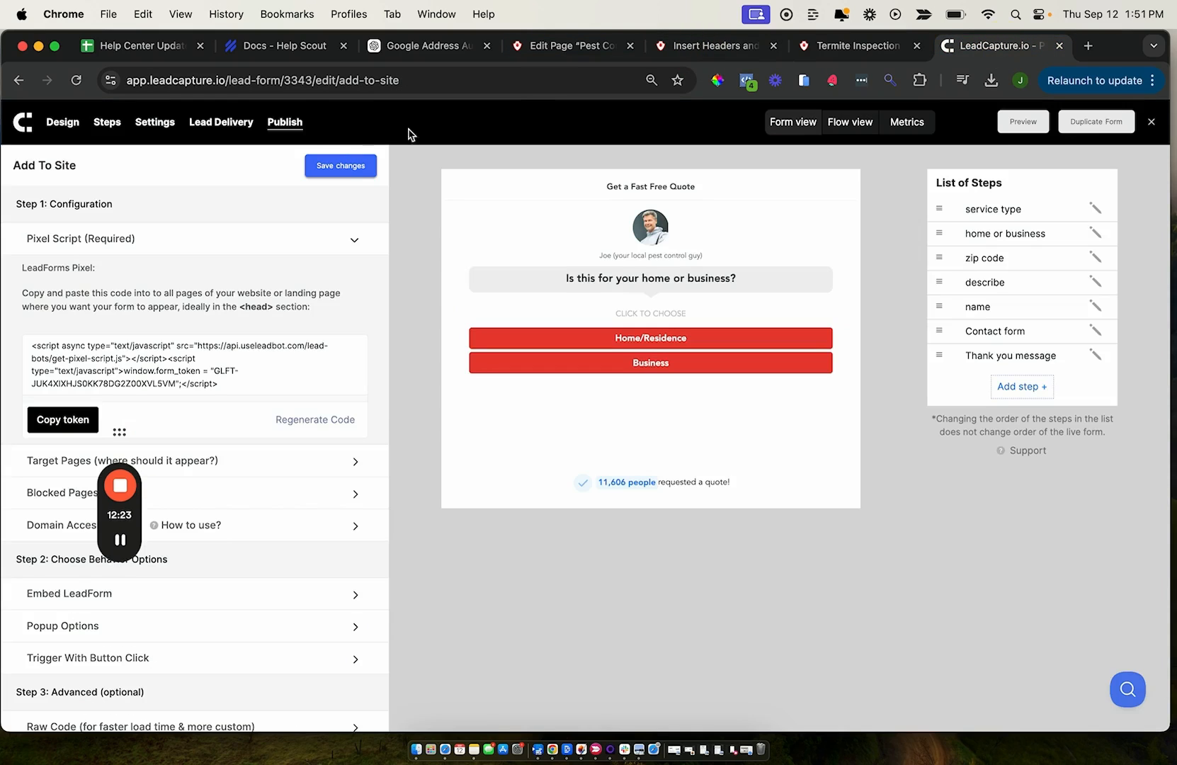
scroll(250, 570, down, 3)
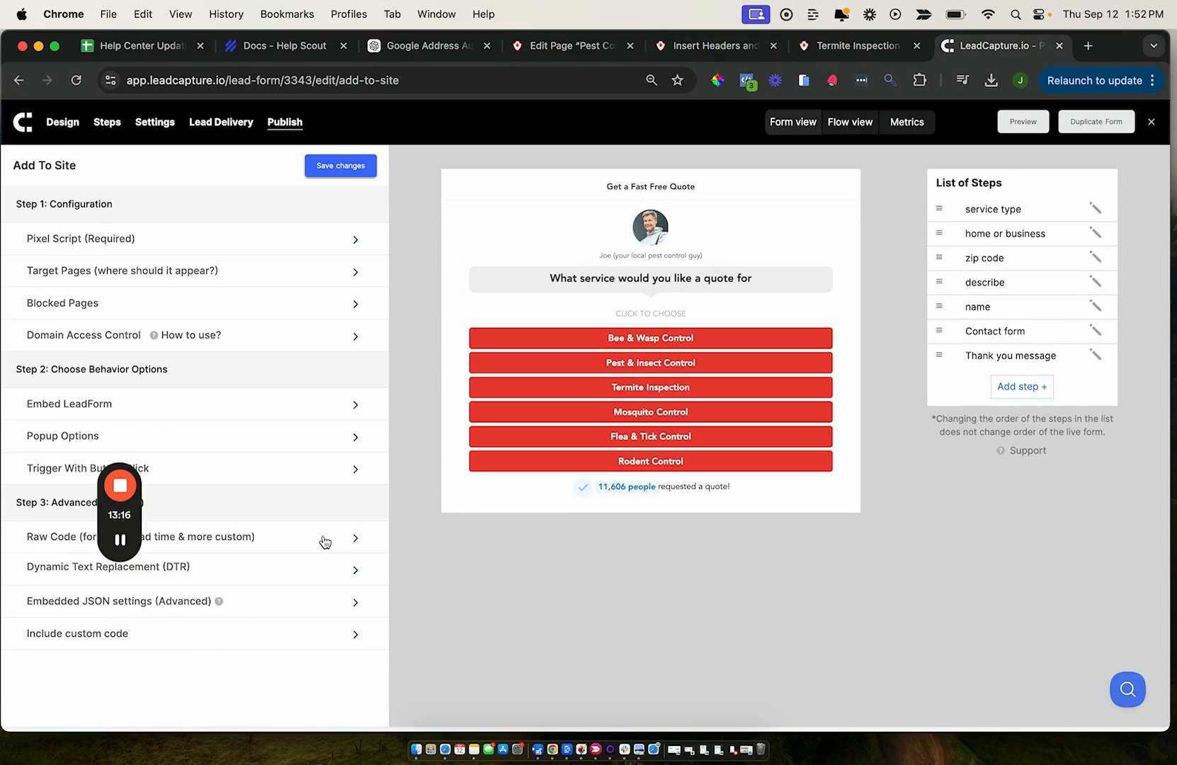
click(324, 539)
scroll(87, 592, down, 3)
click(70, 616)
scroll(94, 610, down, 5)
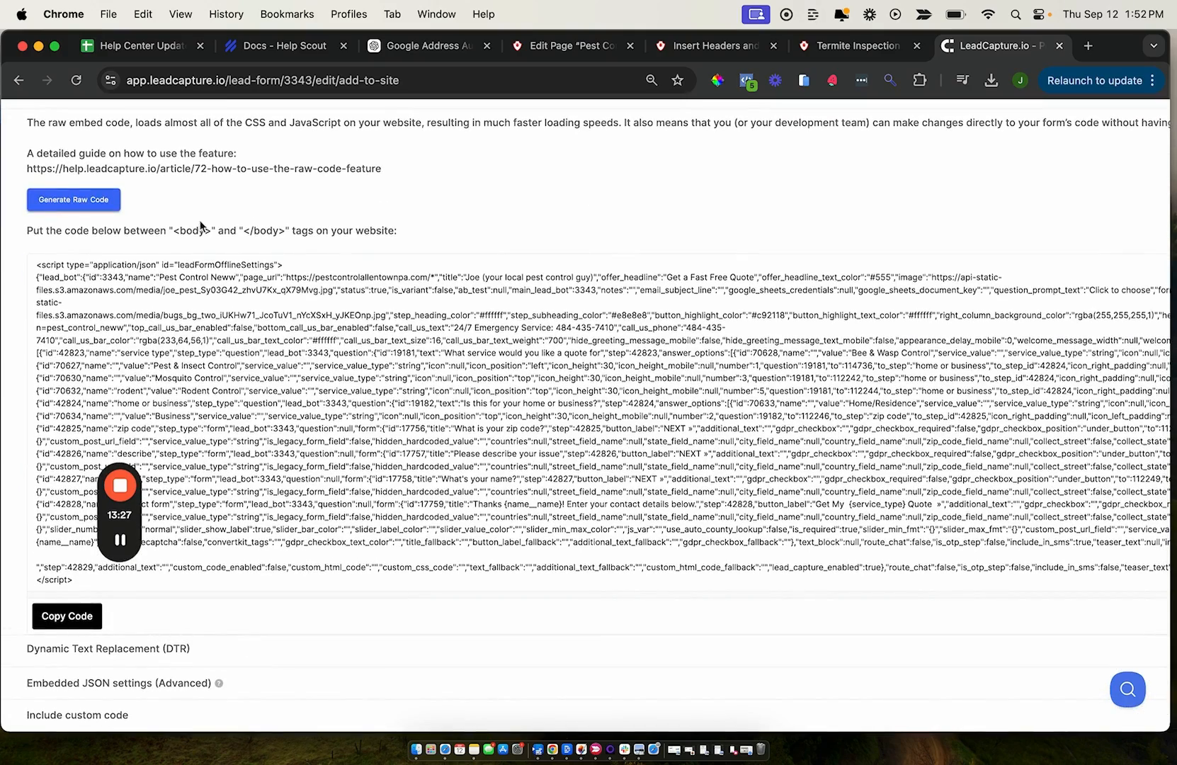
click(61, 623)
Look back over the publish options around the raw code and open the form's Lead Delivery settings
scroll(522, 293, up, 10)
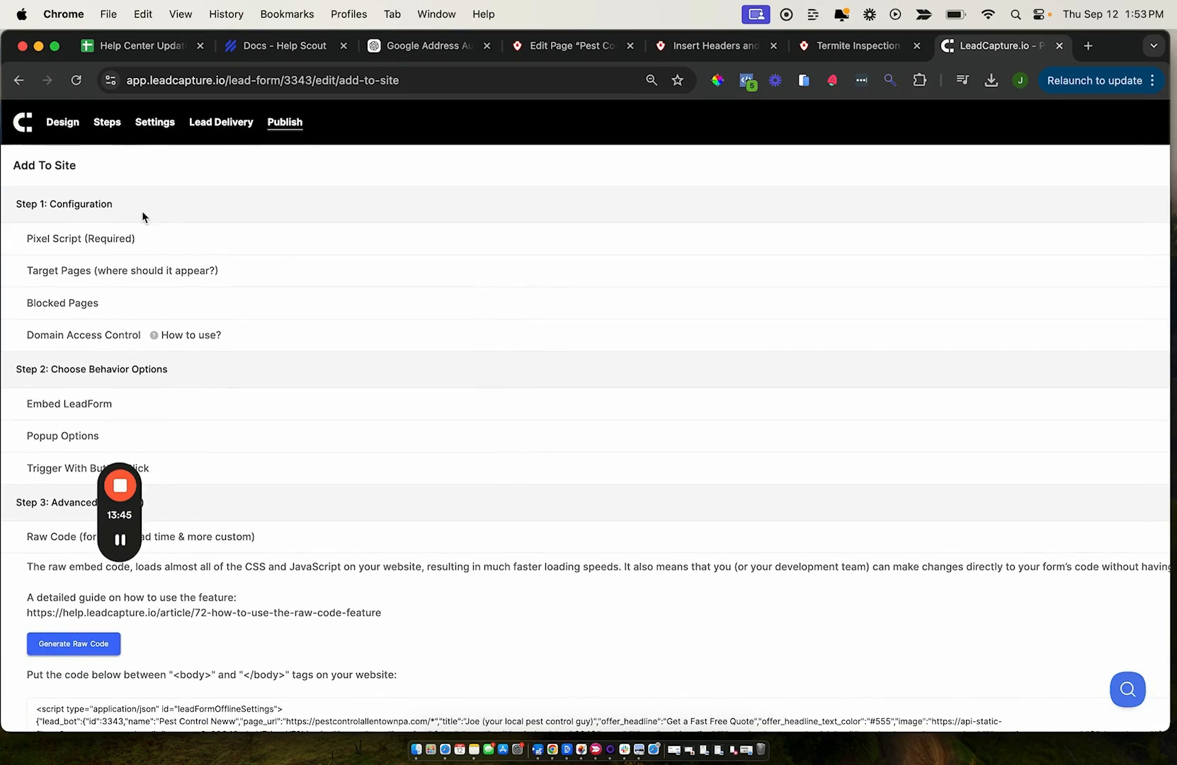
scroll(410, 419, right, 2)
scroll(410, 419, left, 2)
scroll(401, 424, down, 5)
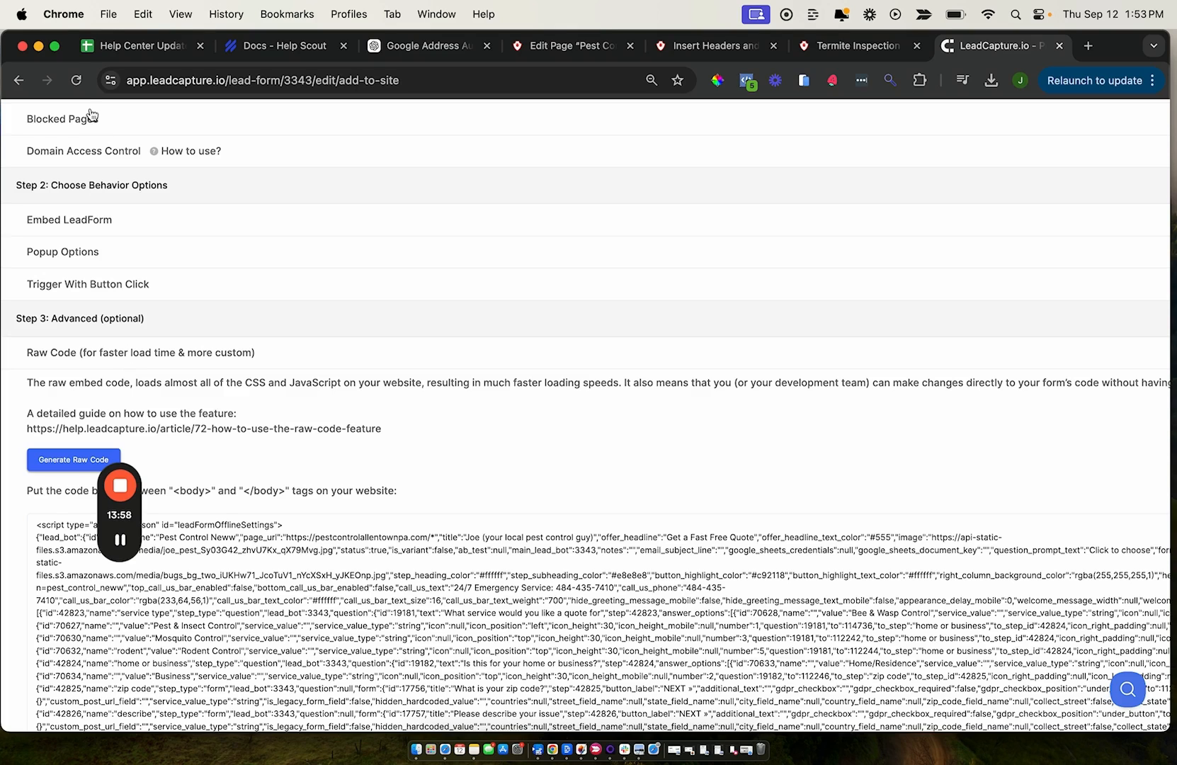
scroll(77, 145, up, 5)
click(209, 122)
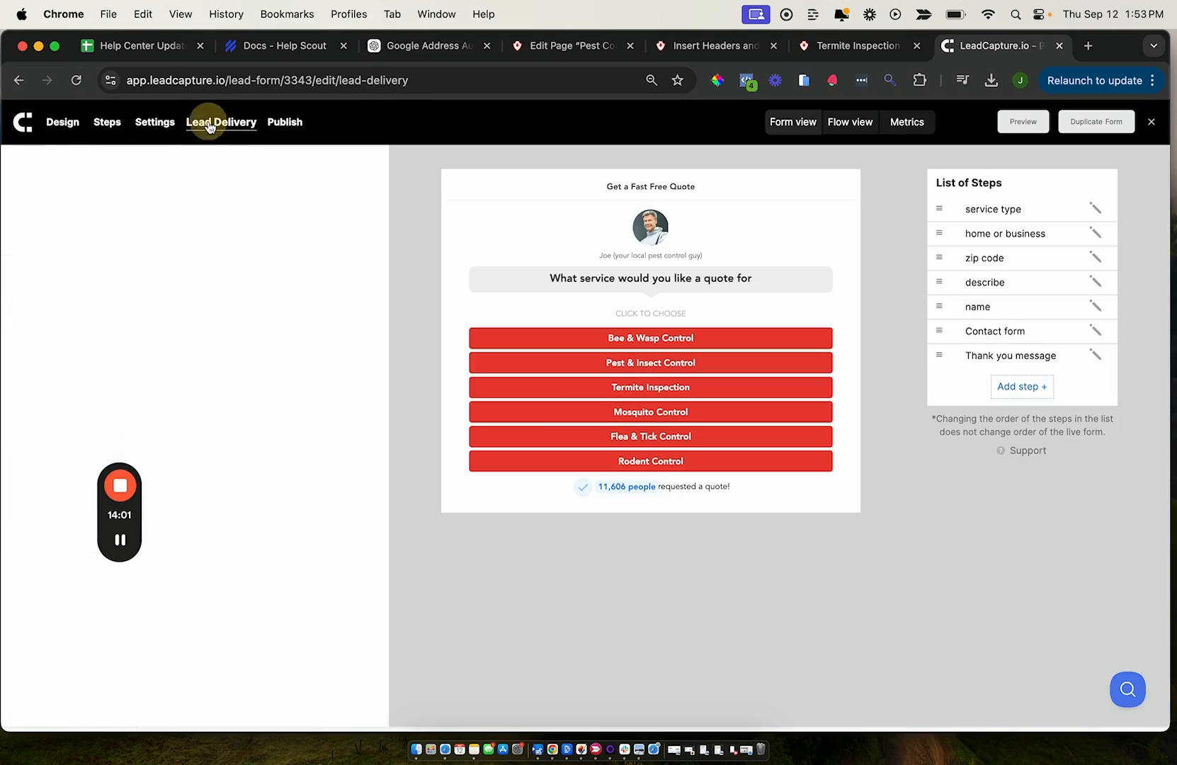